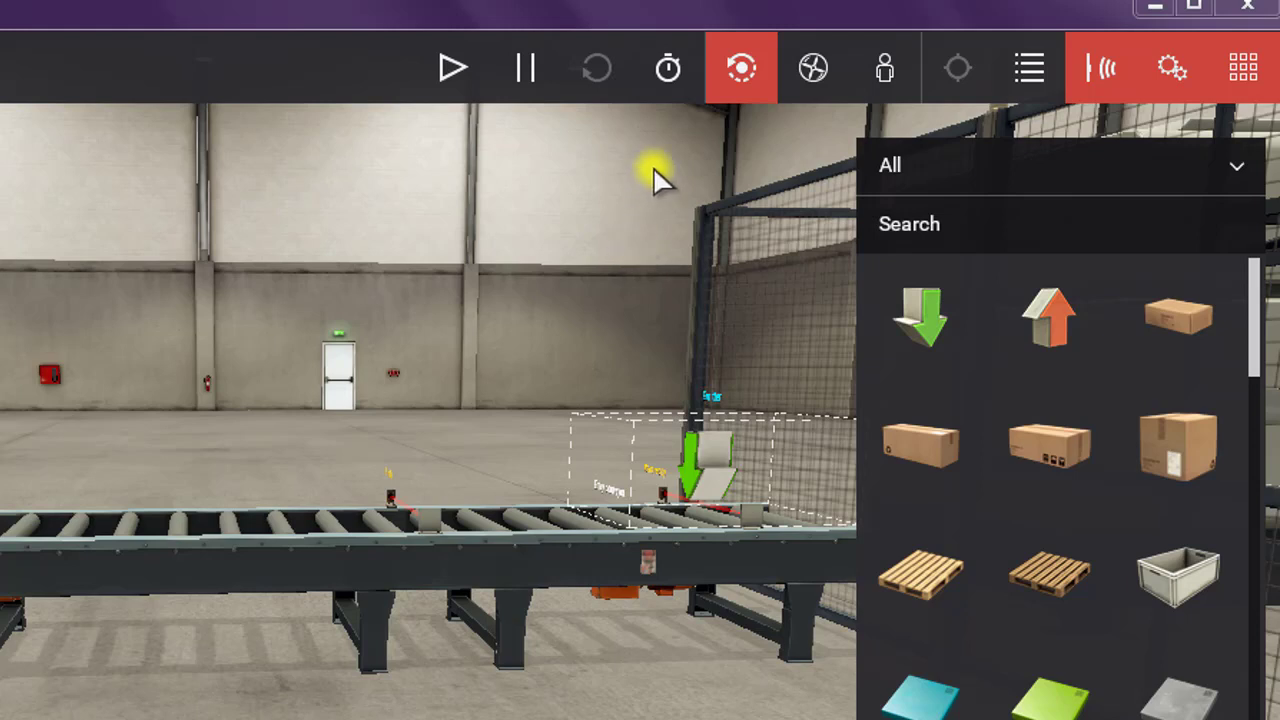
# Try the fly and first-person cameras in turn, and return to the orbit camera.
pyautogui.click(677, 78)
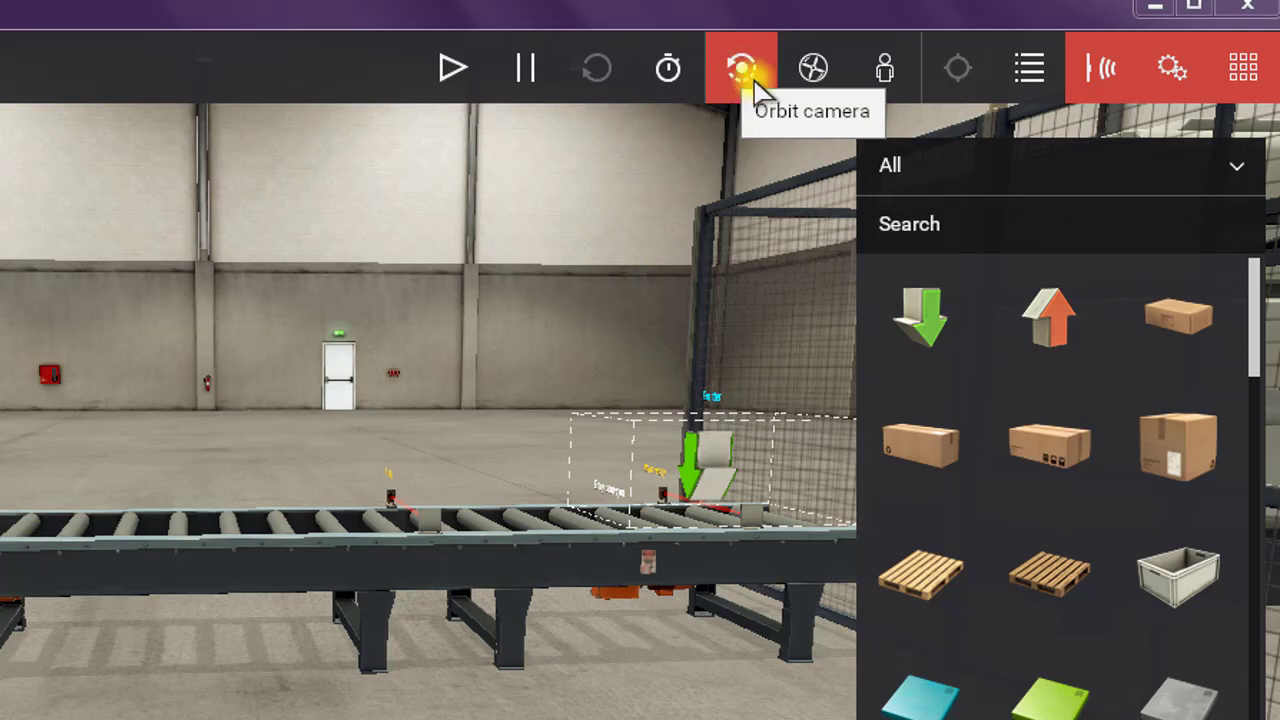
pyautogui.click(810, 80)
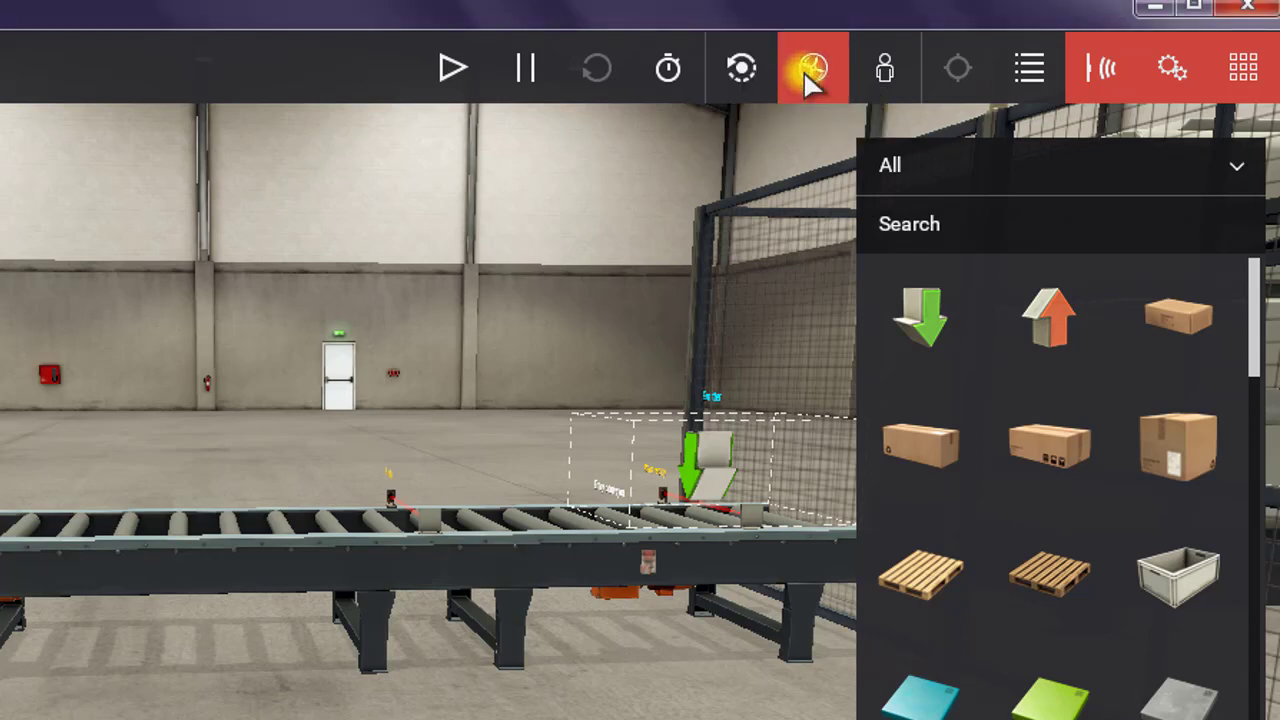
pyautogui.click(885, 72)
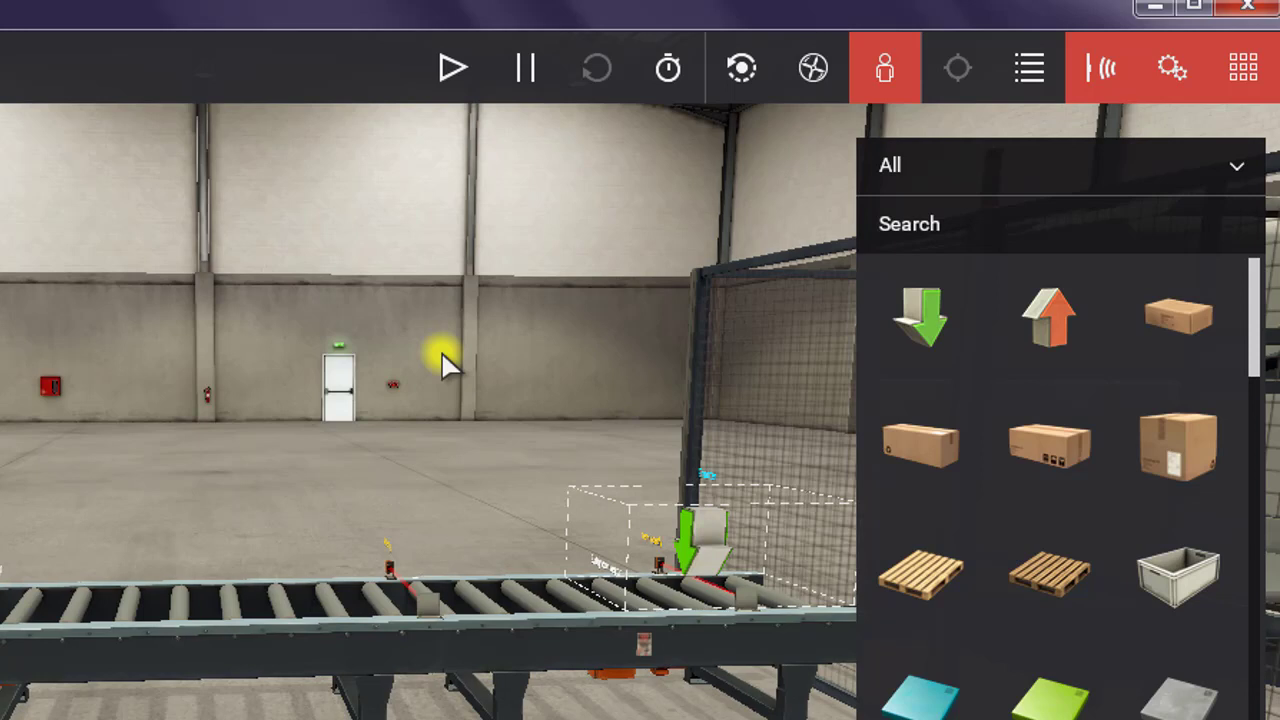
pyautogui.click(740, 72)
pyautogui.click(812, 66)
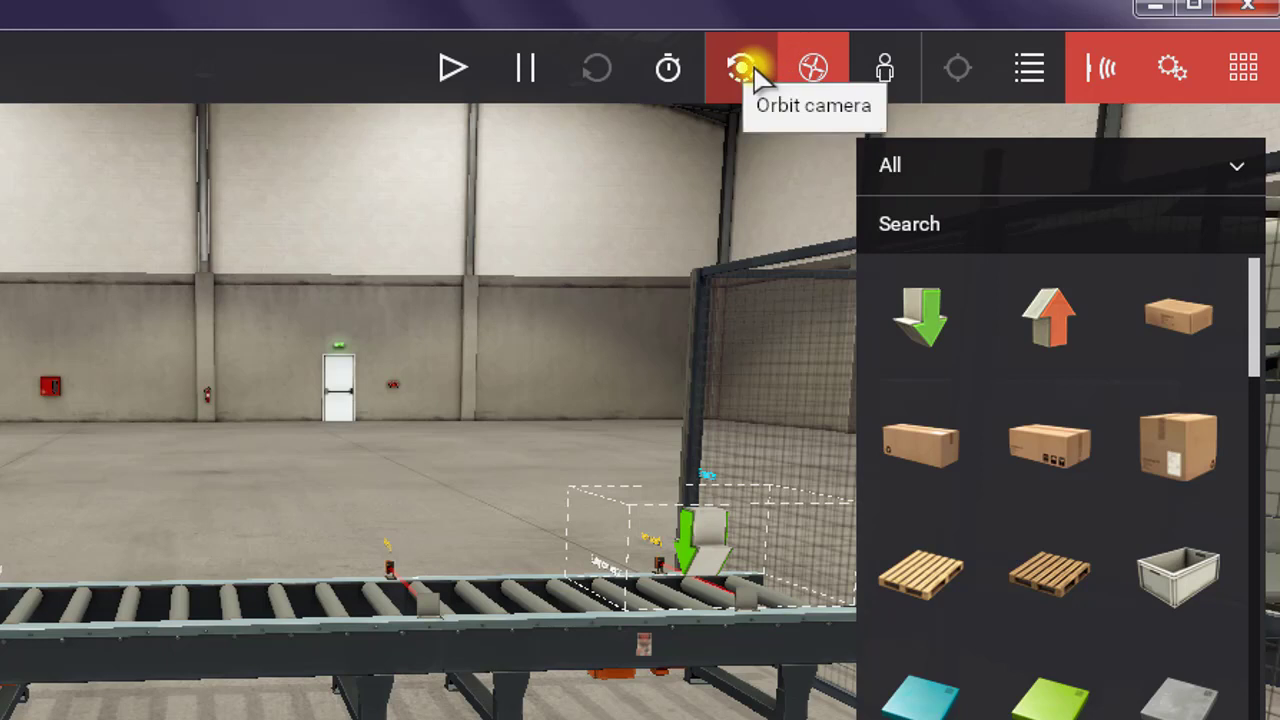
pyautogui.click(740, 70)
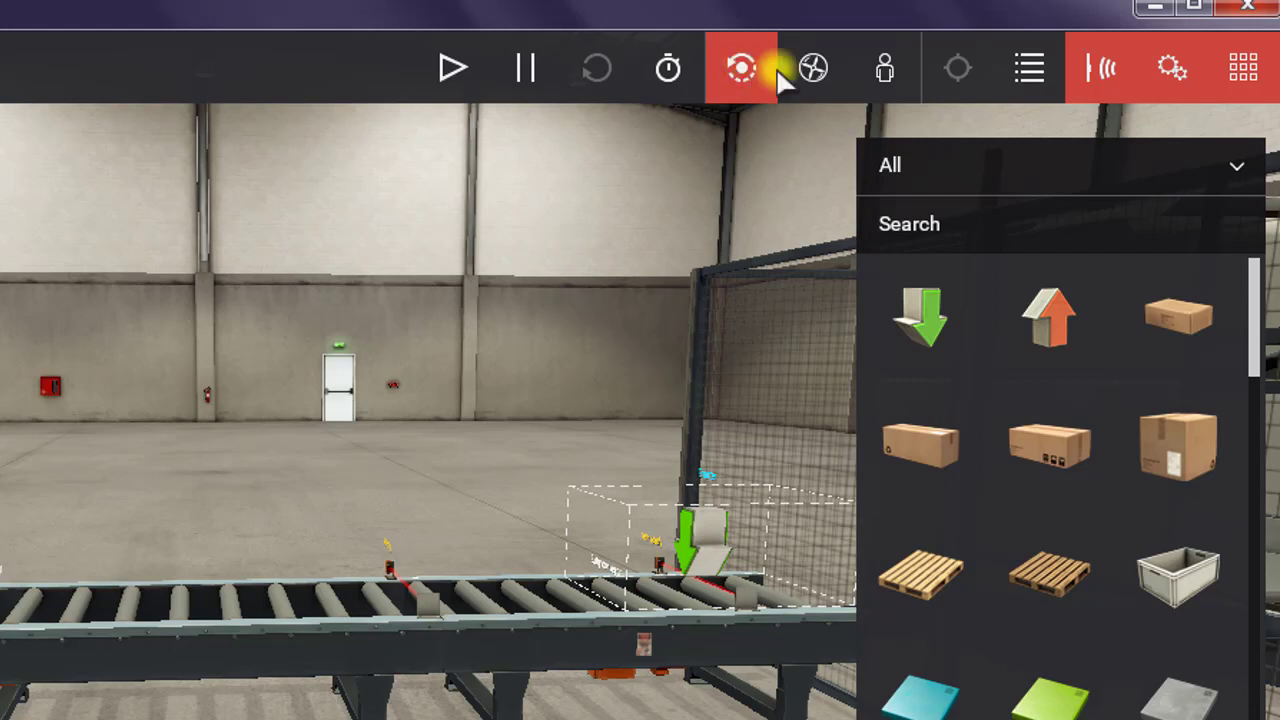
pyautogui.click(822, 74)
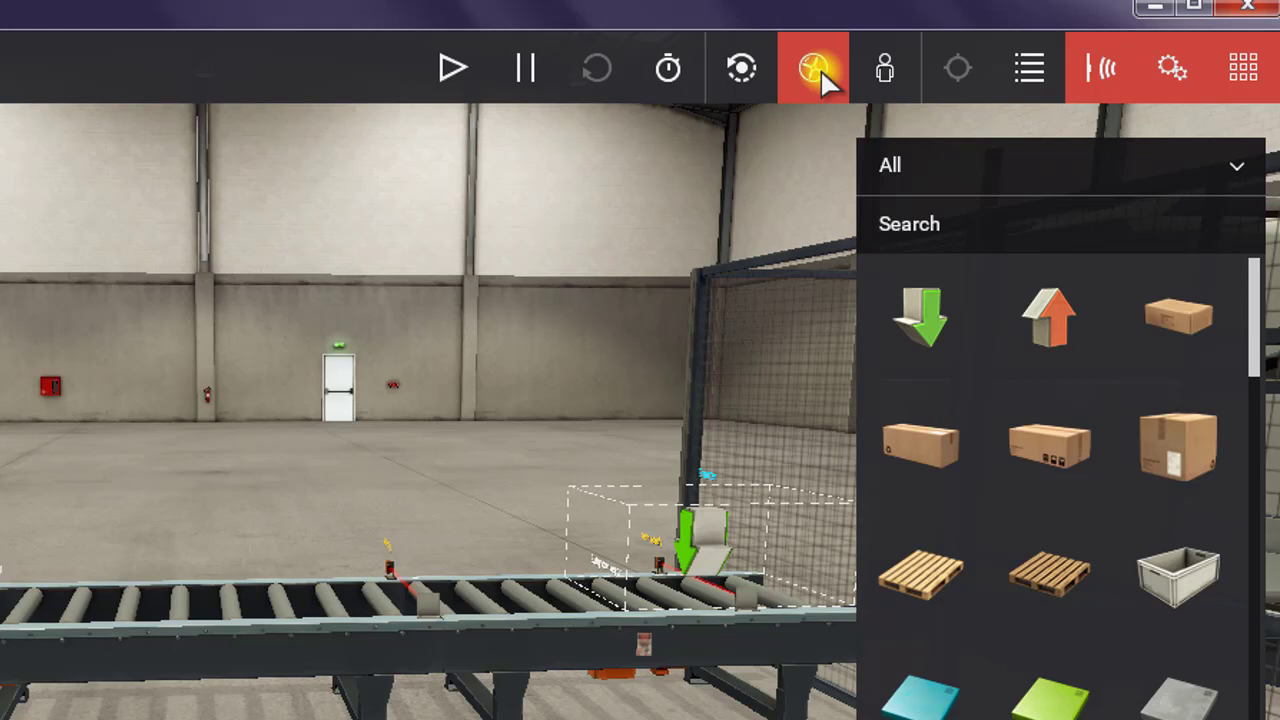
pyautogui.click(874, 78)
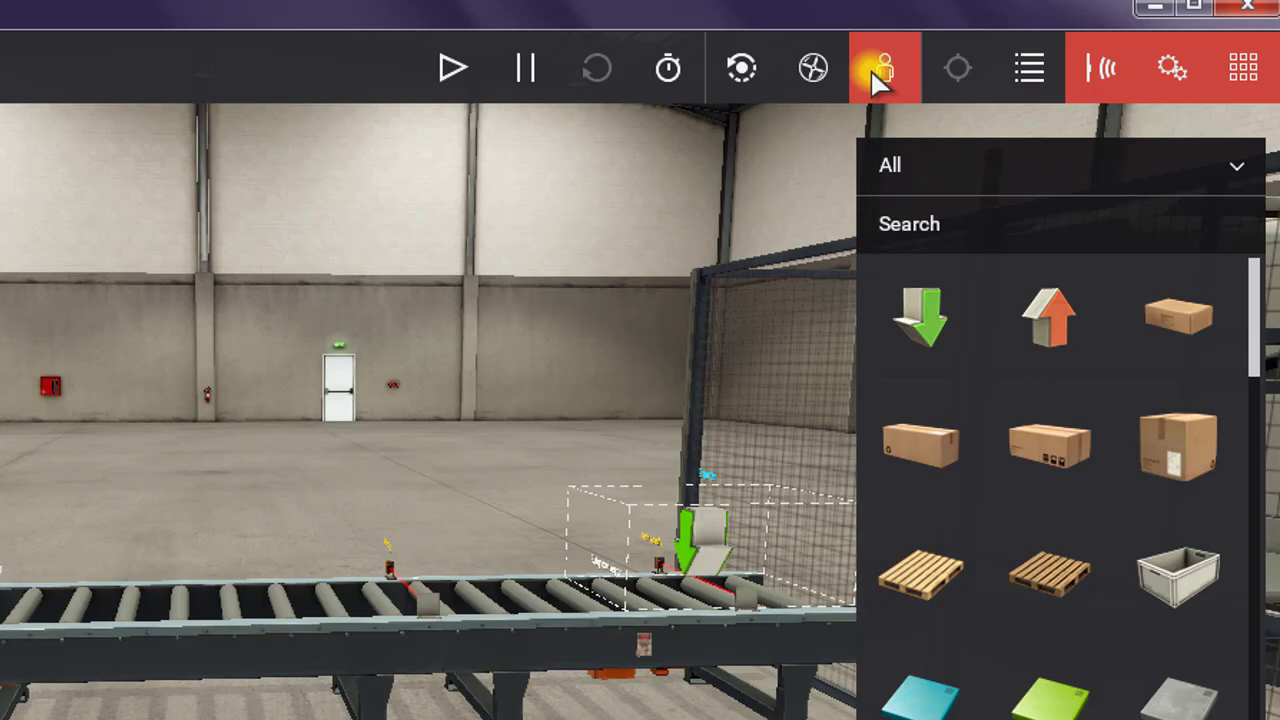
pyautogui.click(741, 70)
pyautogui.click(743, 80)
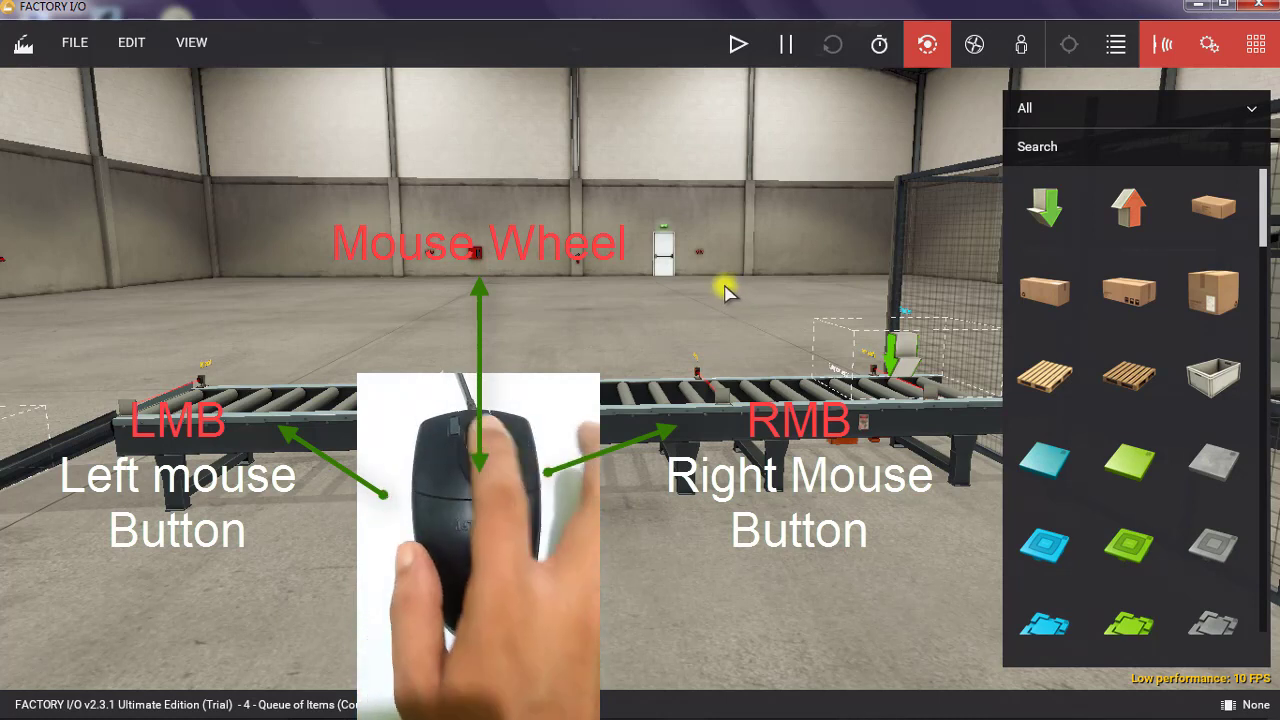
# Zoom the orbit camera out from the roller conveyor and back in towards it.
pyautogui.scroll(-1, 725, 290)
pyautogui.scroll(-1, 725, 290)
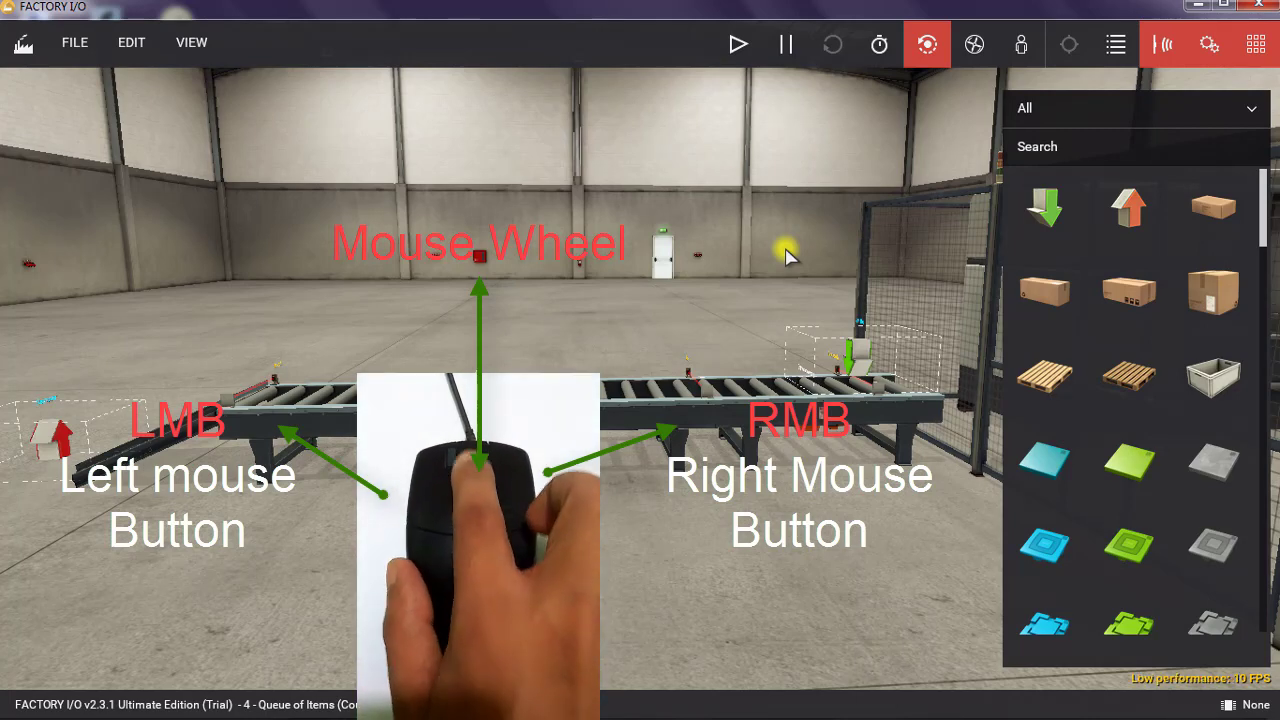
pyautogui.scroll(-3, 785, 255)
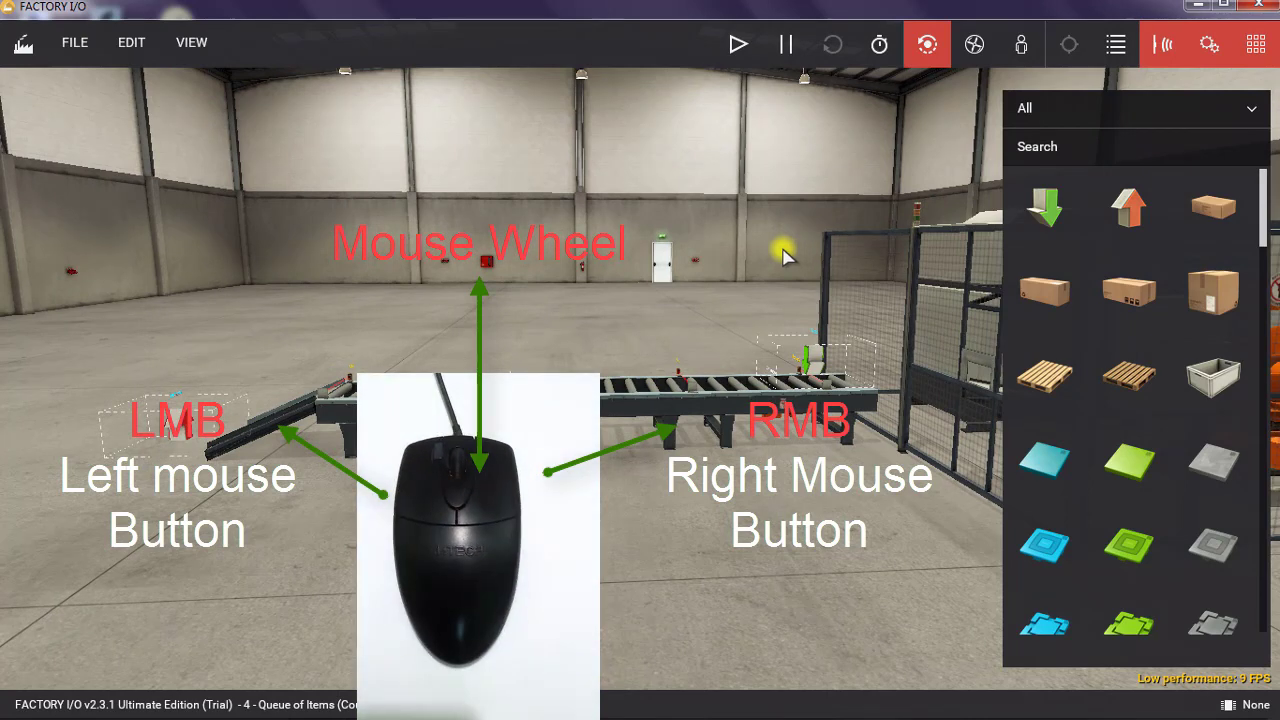
pyautogui.moveTo(780, 249); pyautogui.dragTo(755, 258, button='right')
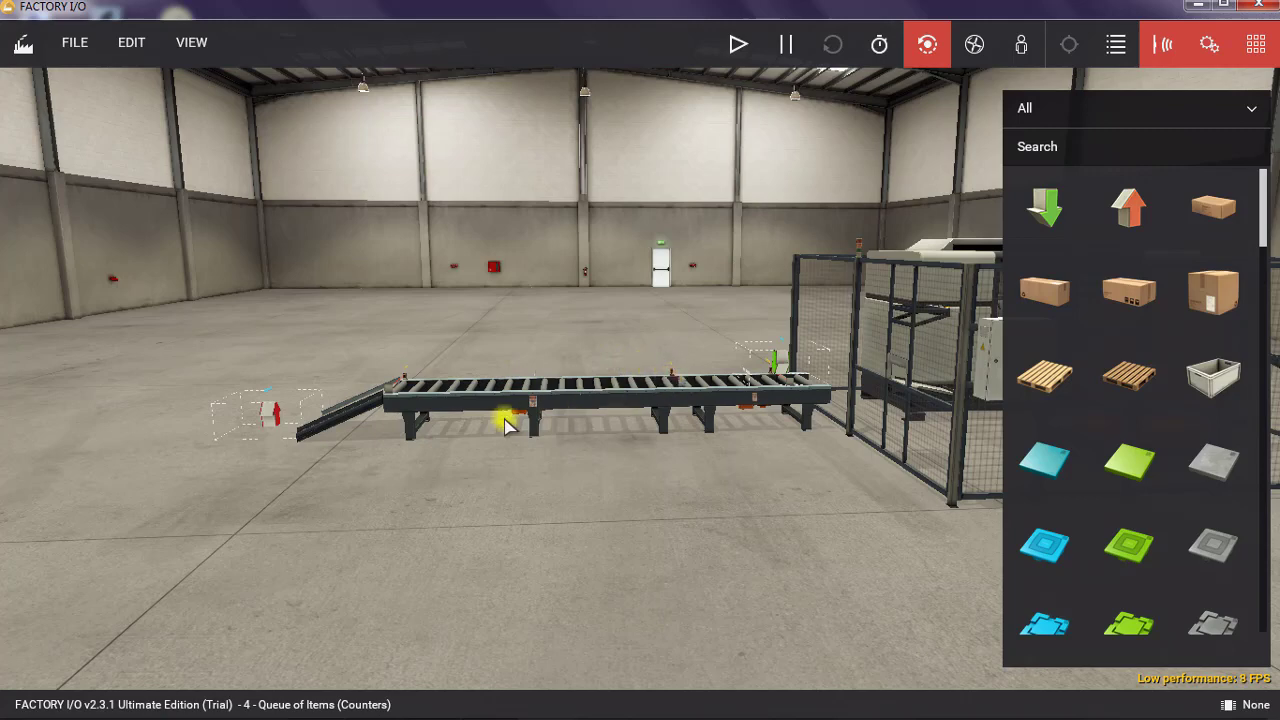
pyautogui.scroll(3, 677, 365)
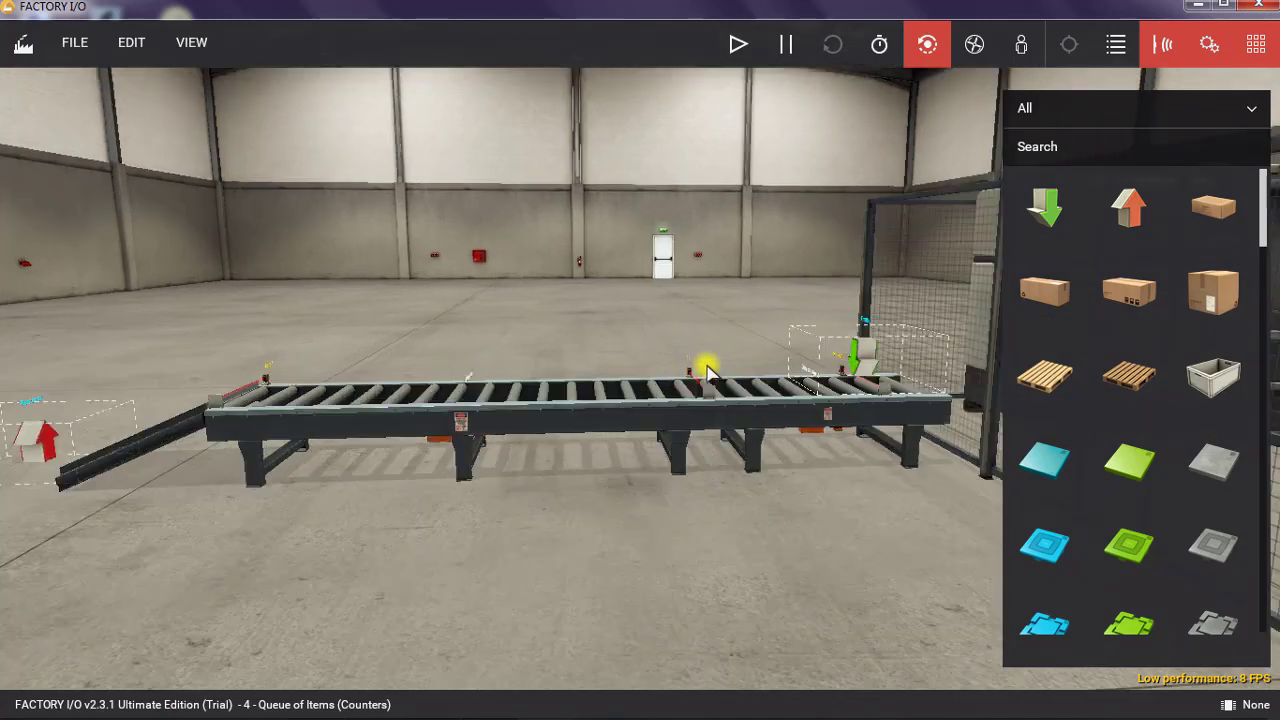
pyautogui.scroll(1, 707, 372)
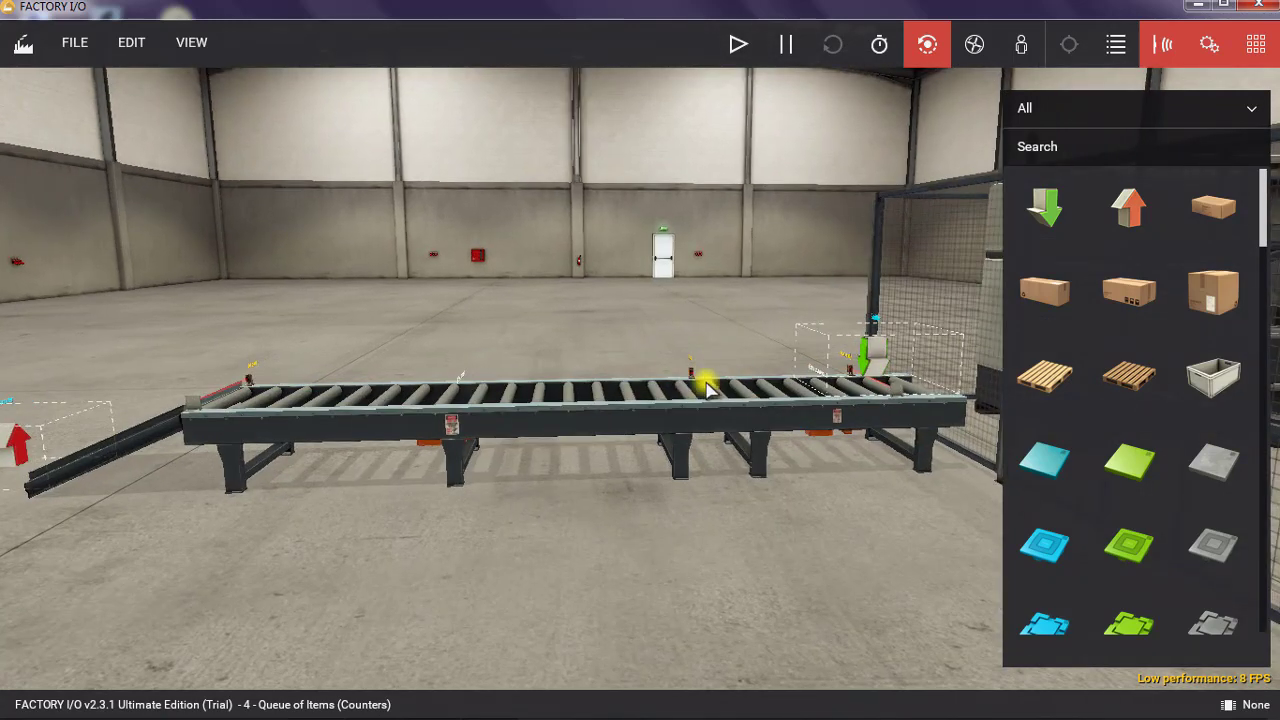
# Centre the orbit camera on the sensor at the conveyor's chute end, and on the red-arrow remover beyond the chute.
pyautogui.click(247, 383)
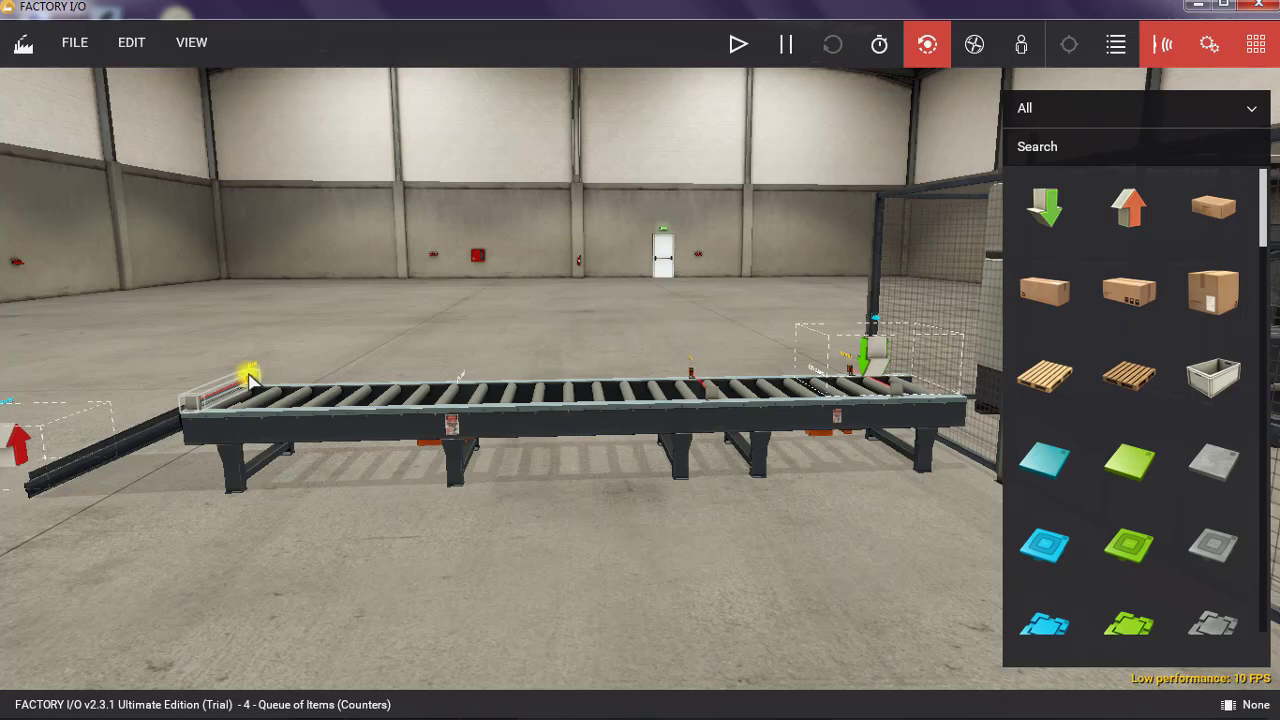
pyautogui.doubleClick(249, 375)
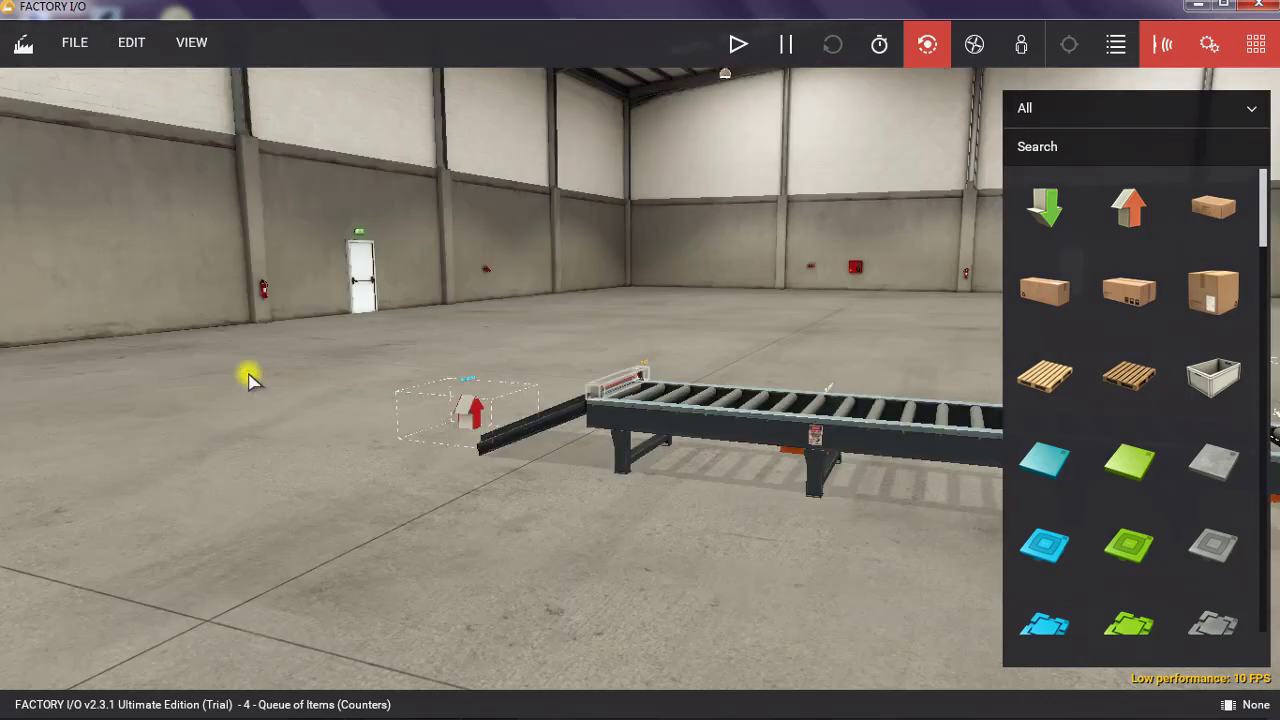
pyautogui.doubleClick(600, 397)
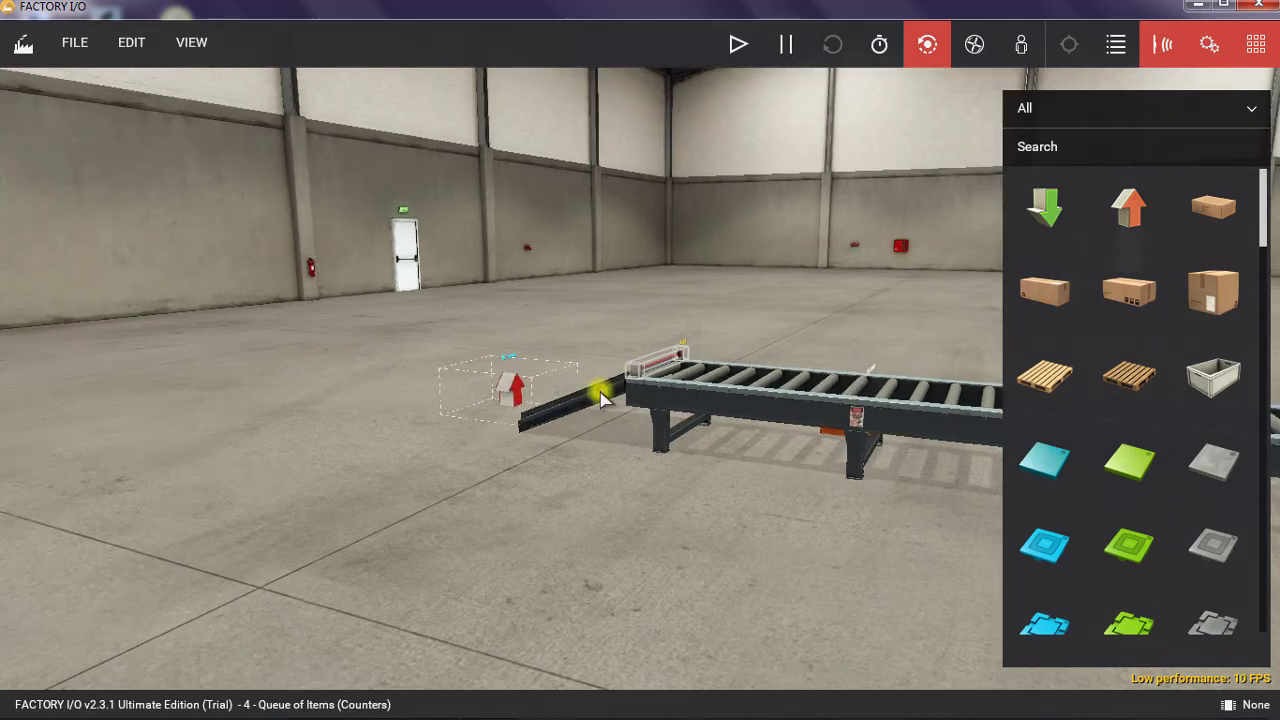
pyautogui.doubleClick(525, 383)
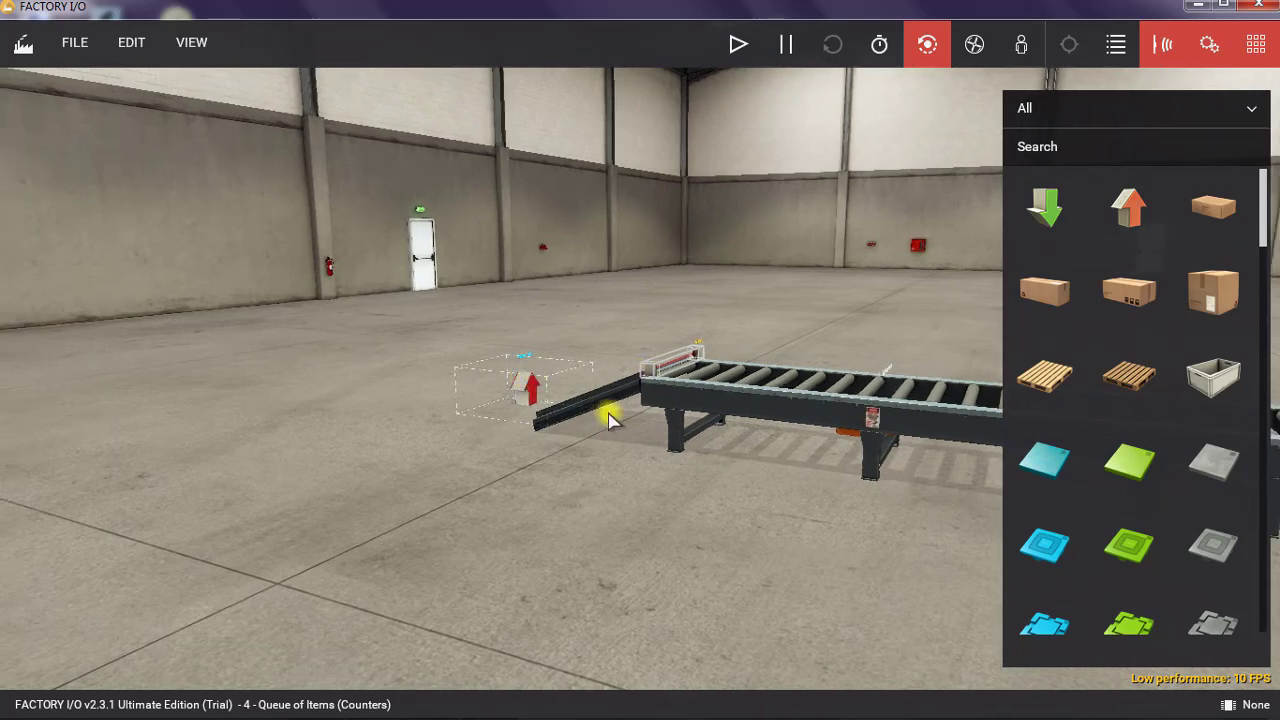
pyautogui.doubleClick(528, 386)
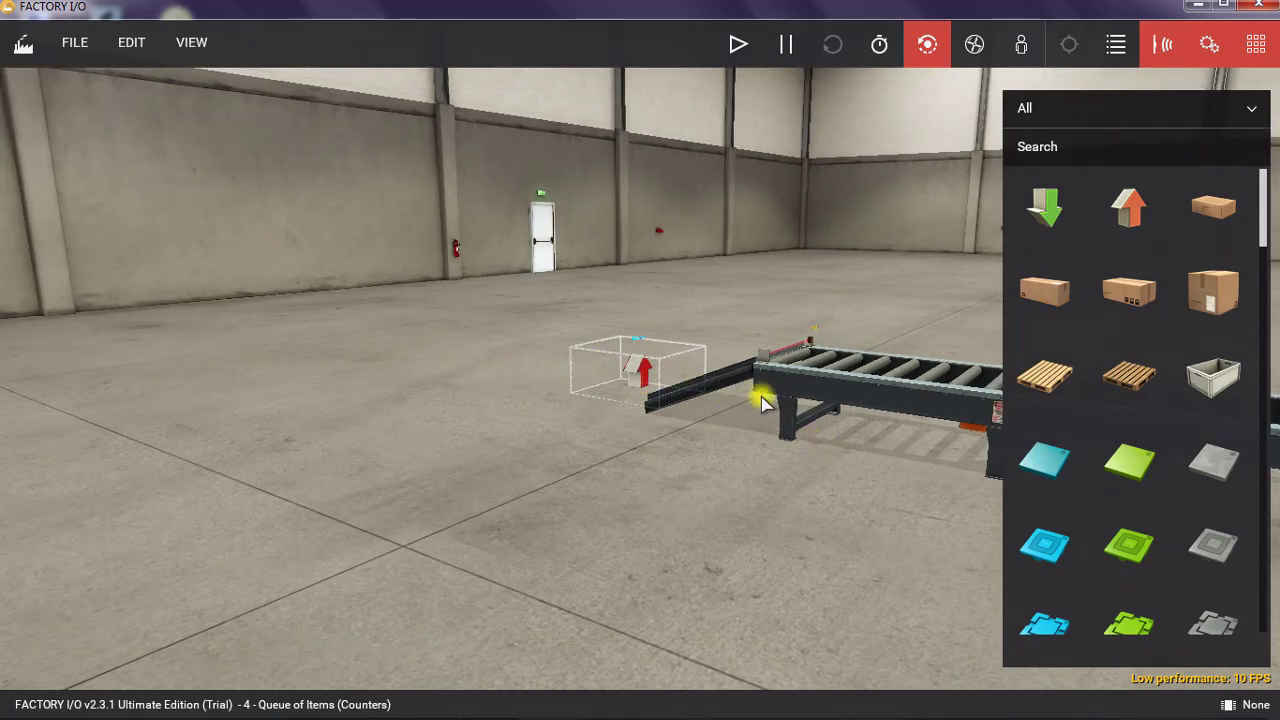
# Zoom out from the remover and orbit around it to view the conveyor and machining cell from above.
pyautogui.moveTo(749, 403); pyautogui.dragTo(828, 408, button='right')
pyautogui.scroll(-6, 828, 405)
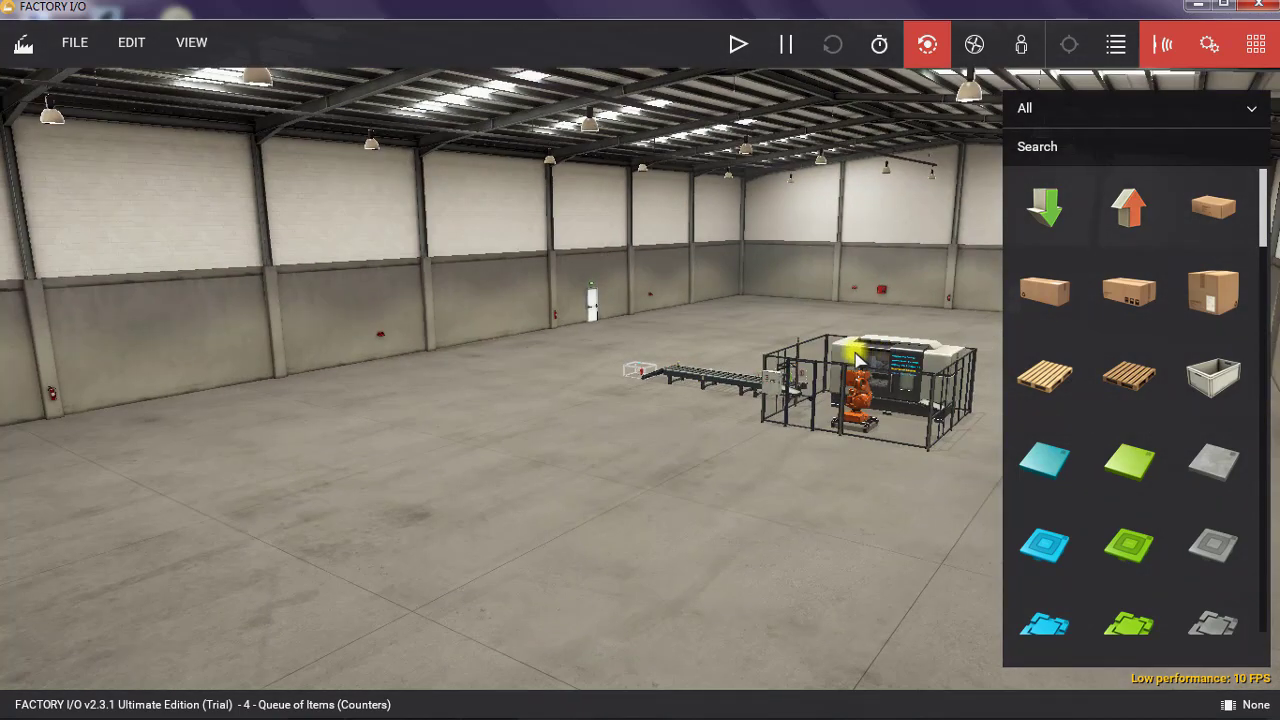
pyautogui.scroll(2, 857, 362)
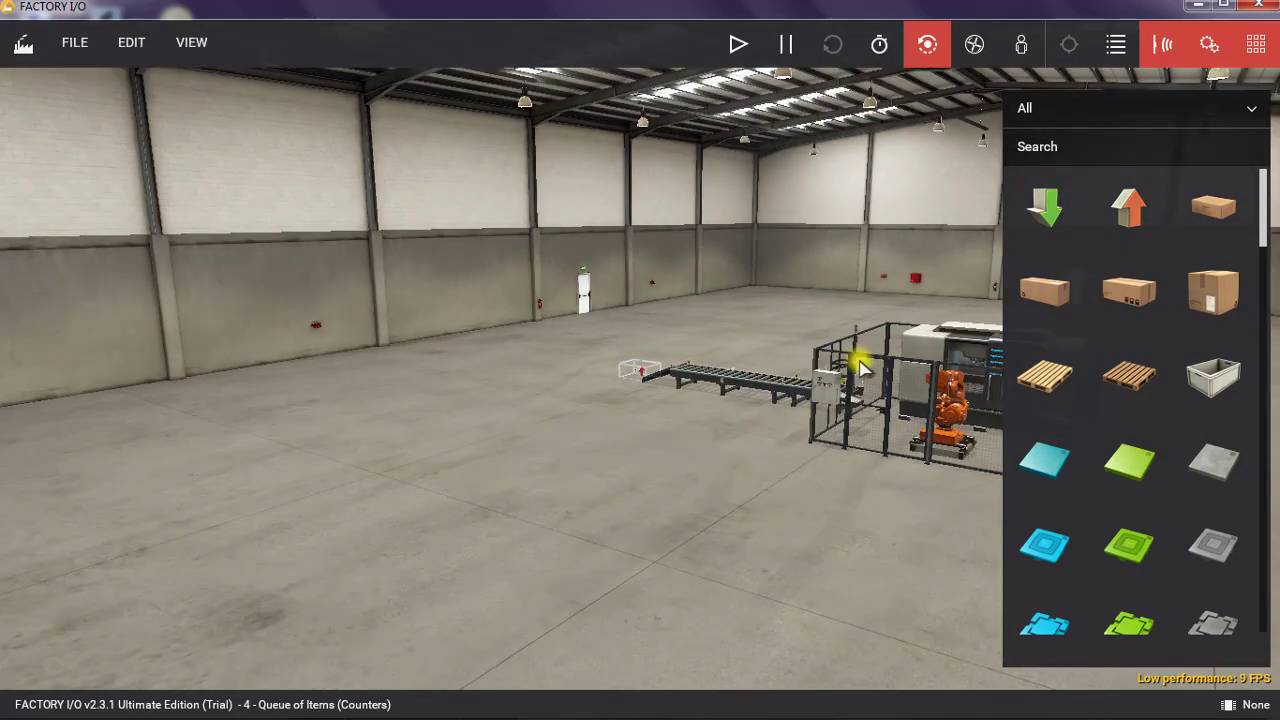
pyautogui.scroll(3, 915, 383)
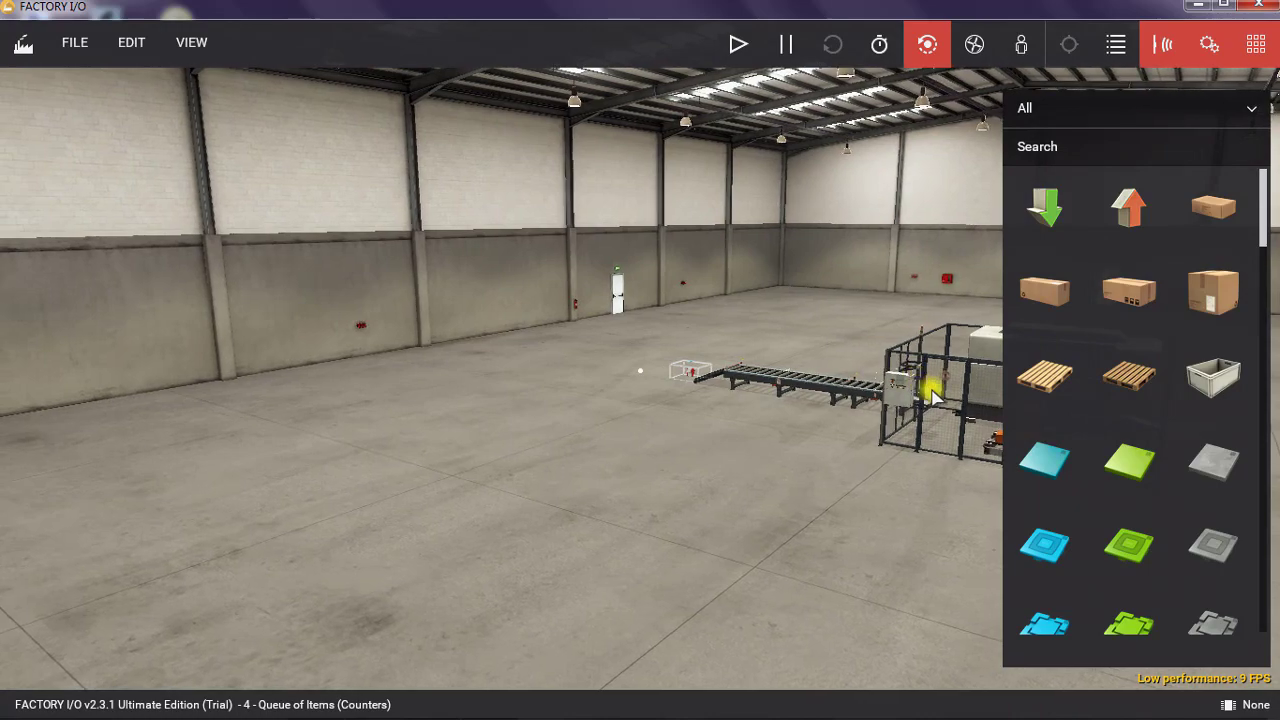
pyautogui.moveTo(929, 371); pyautogui.dragTo(823, 182, button='right')
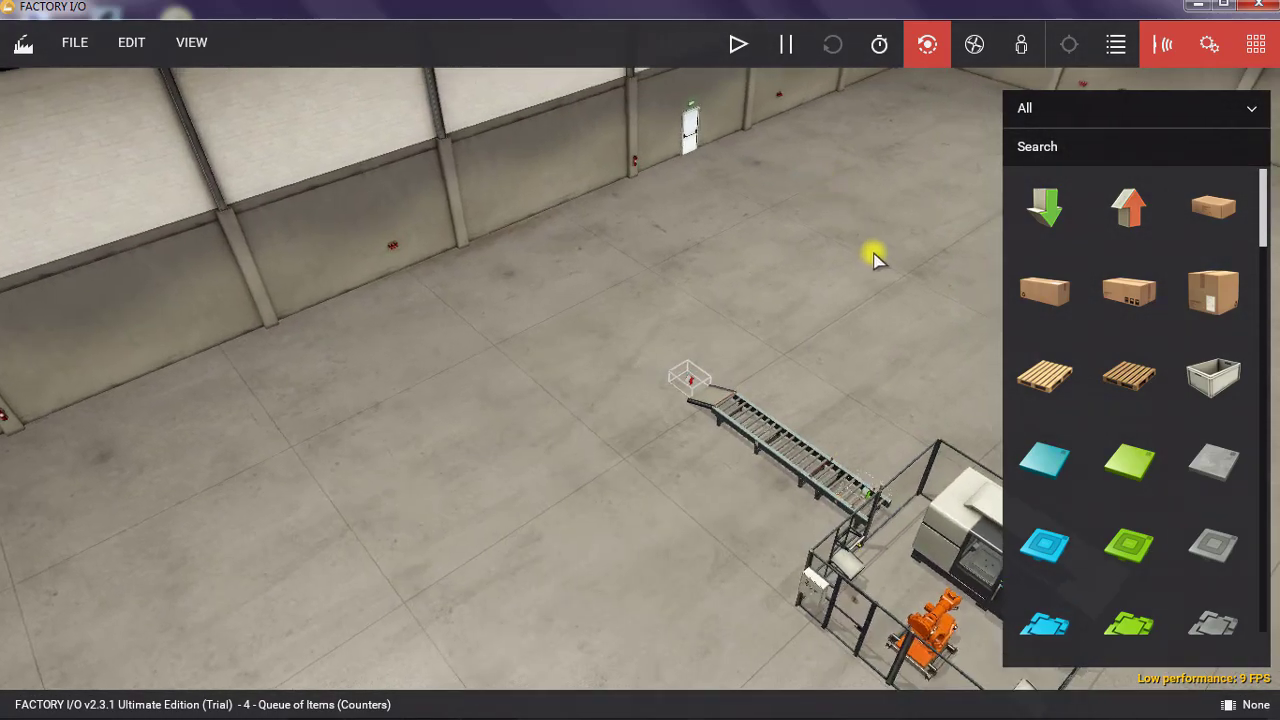
pyautogui.moveTo(814, 531); pyautogui.dragTo(914, 511, button='right')
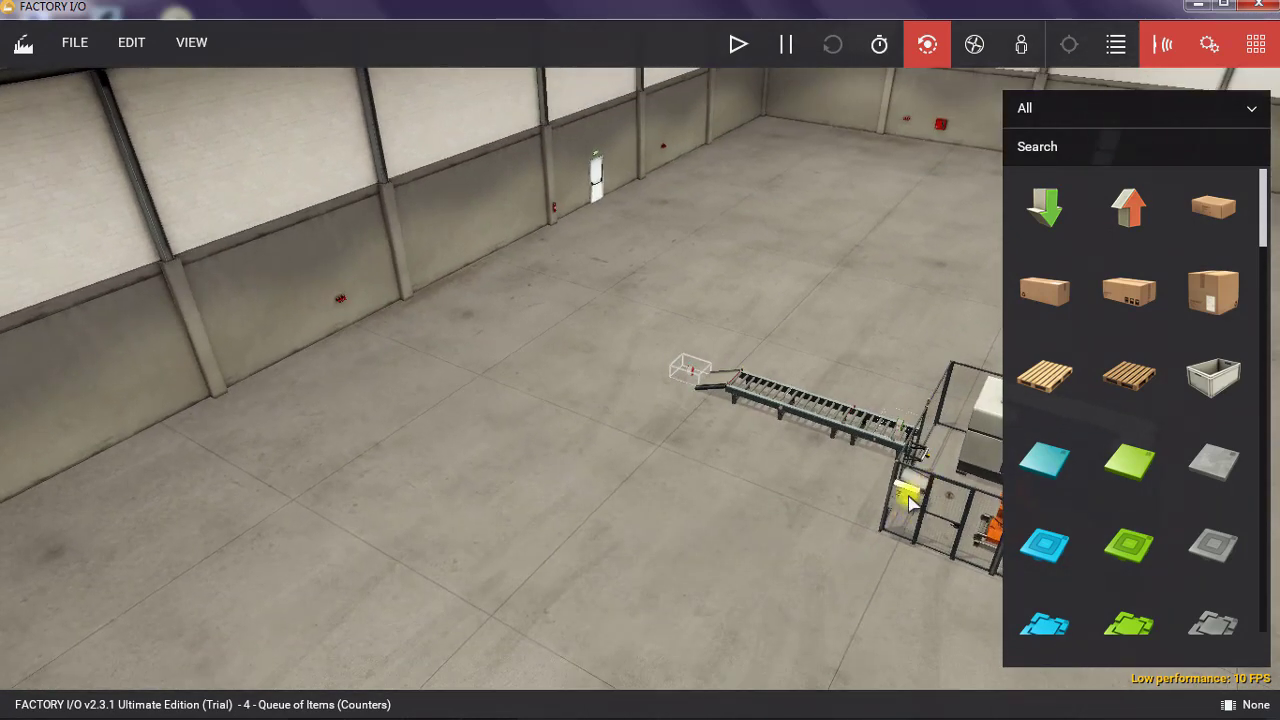
# Centre the orbit camera on the fenced machining cell, and on the roller conveyor beside it.
pyautogui.click(902, 503)
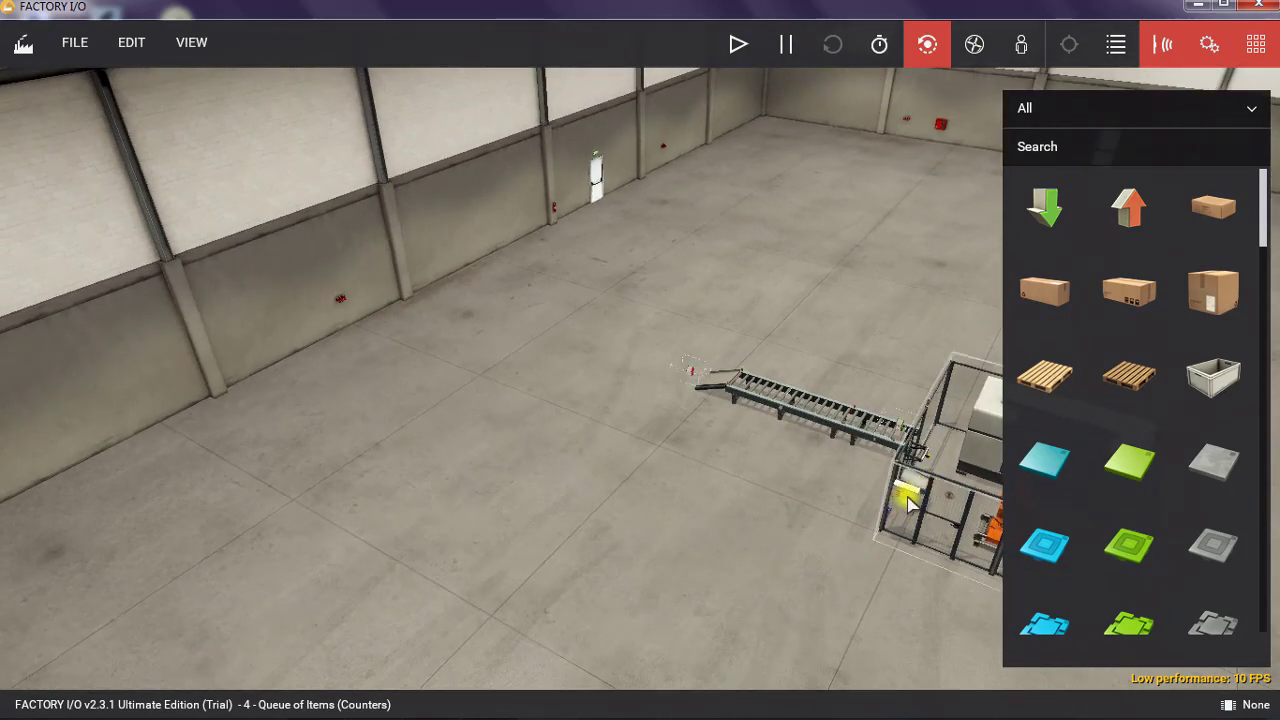
pyautogui.doubleClick(908, 502)
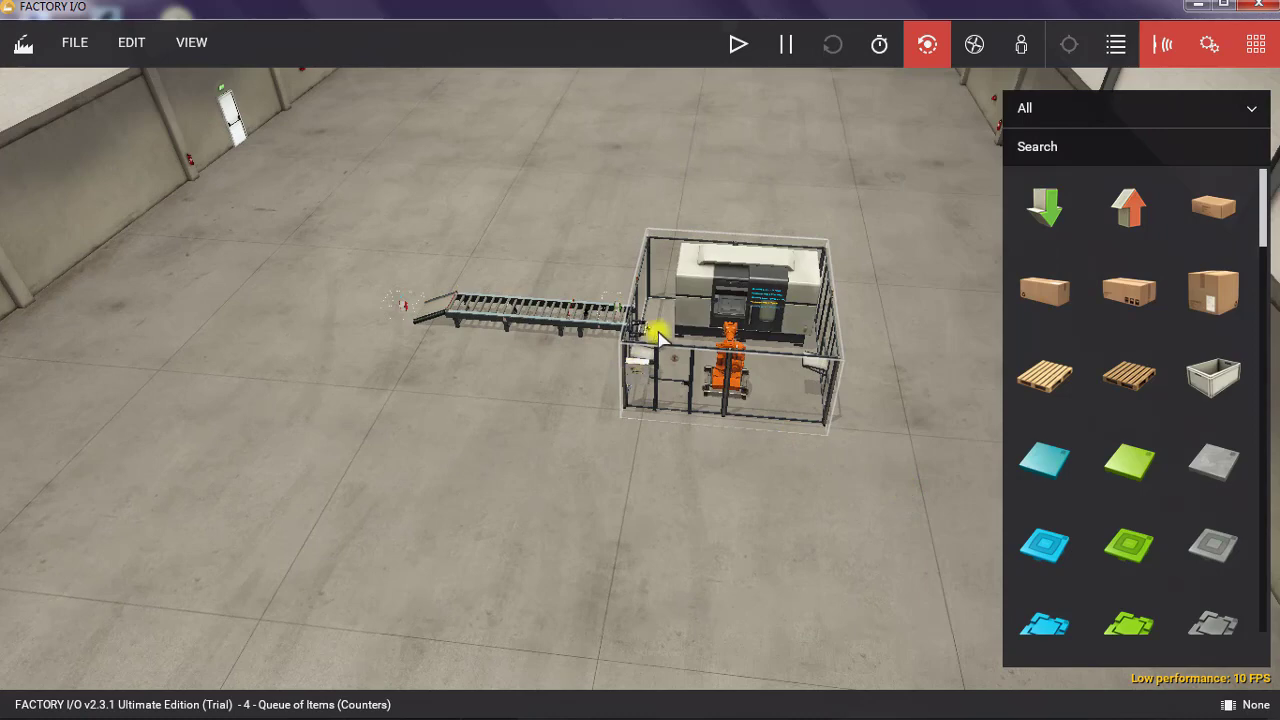
pyautogui.doubleClick(698, 292)
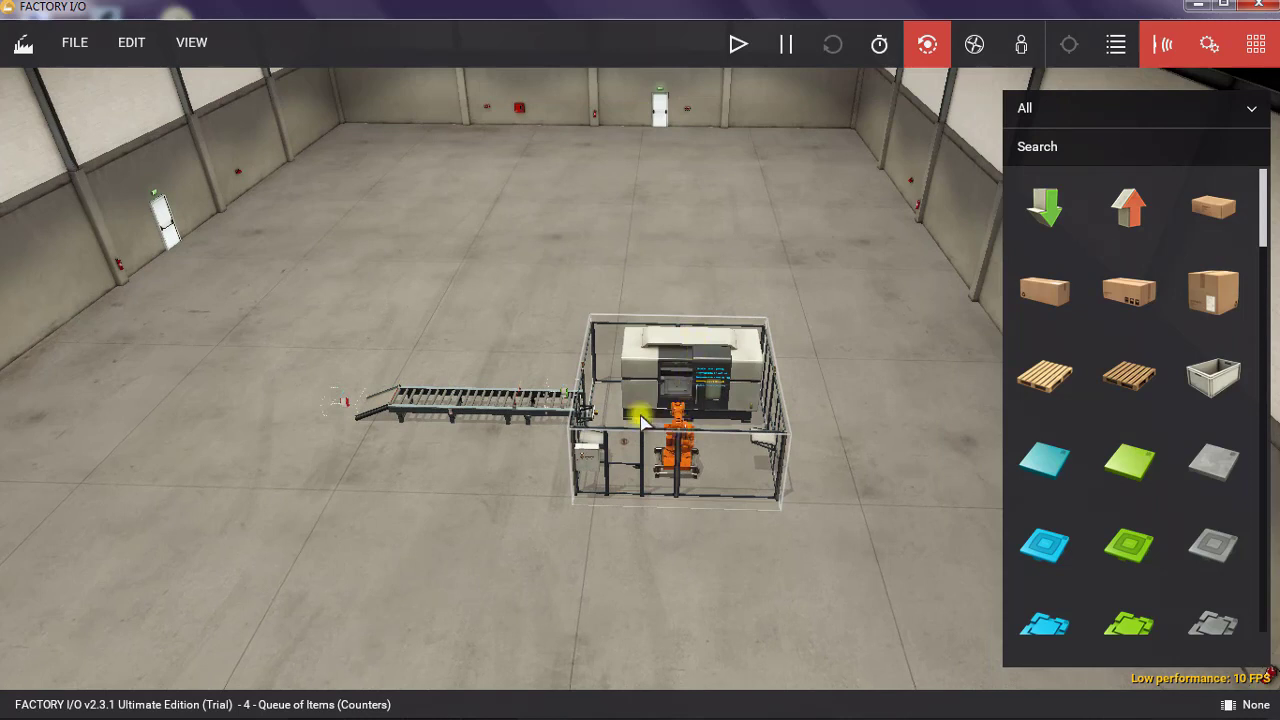
pyautogui.doubleClick(515, 402)
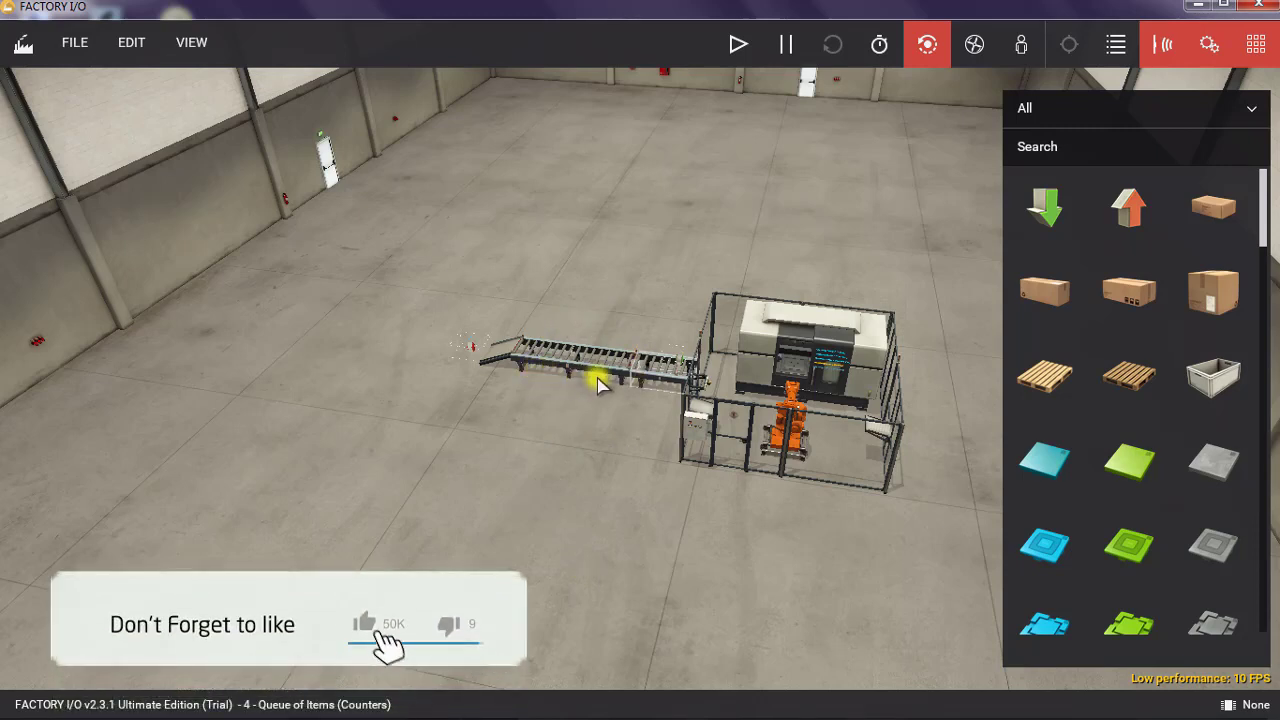
# Orbit around the conveyor to the machining cell's rear side and zoom in on the line.
pyautogui.rightClick(782, 414)
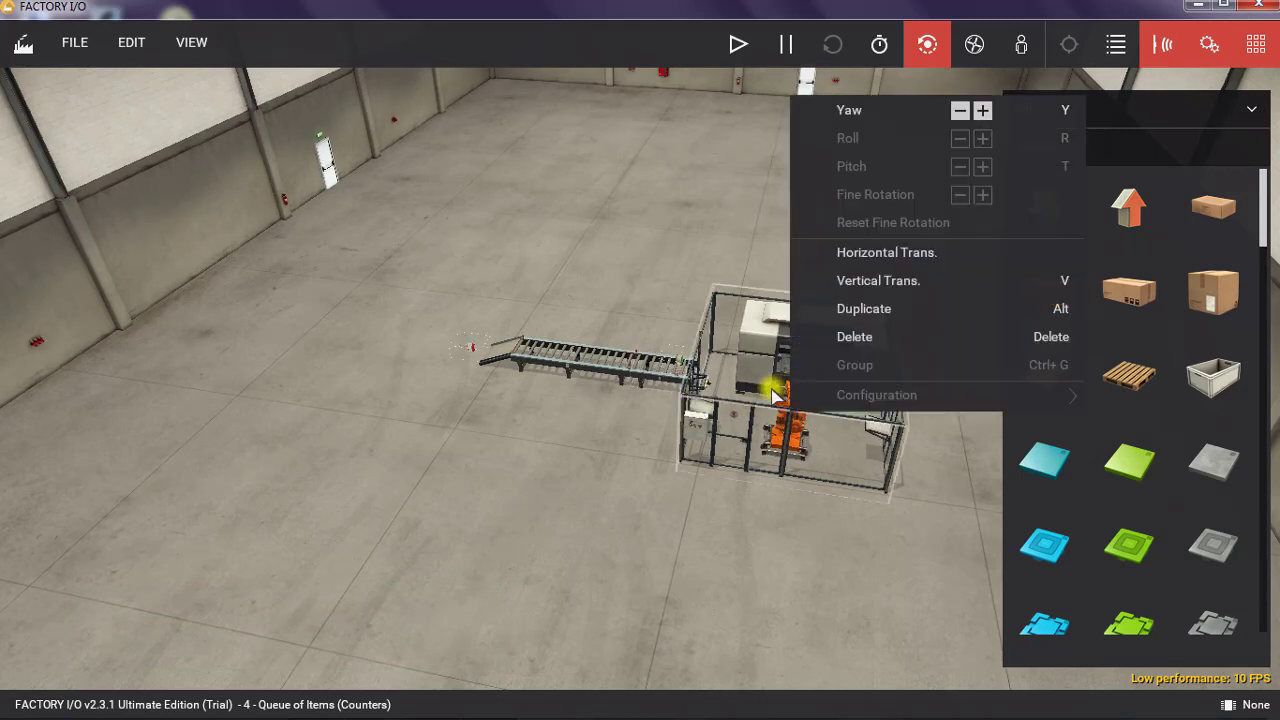
pyautogui.click(580, 449)
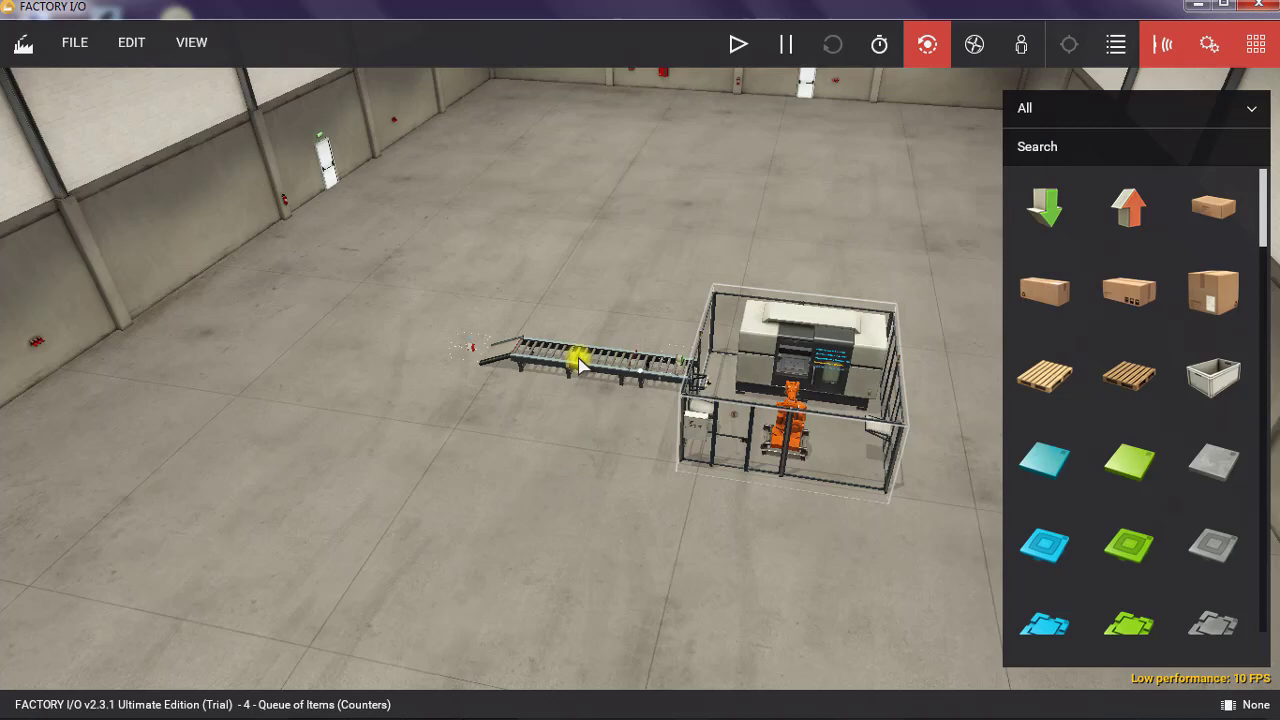
pyautogui.moveTo(640, 407); pyautogui.dragTo(787, 427, button='right')
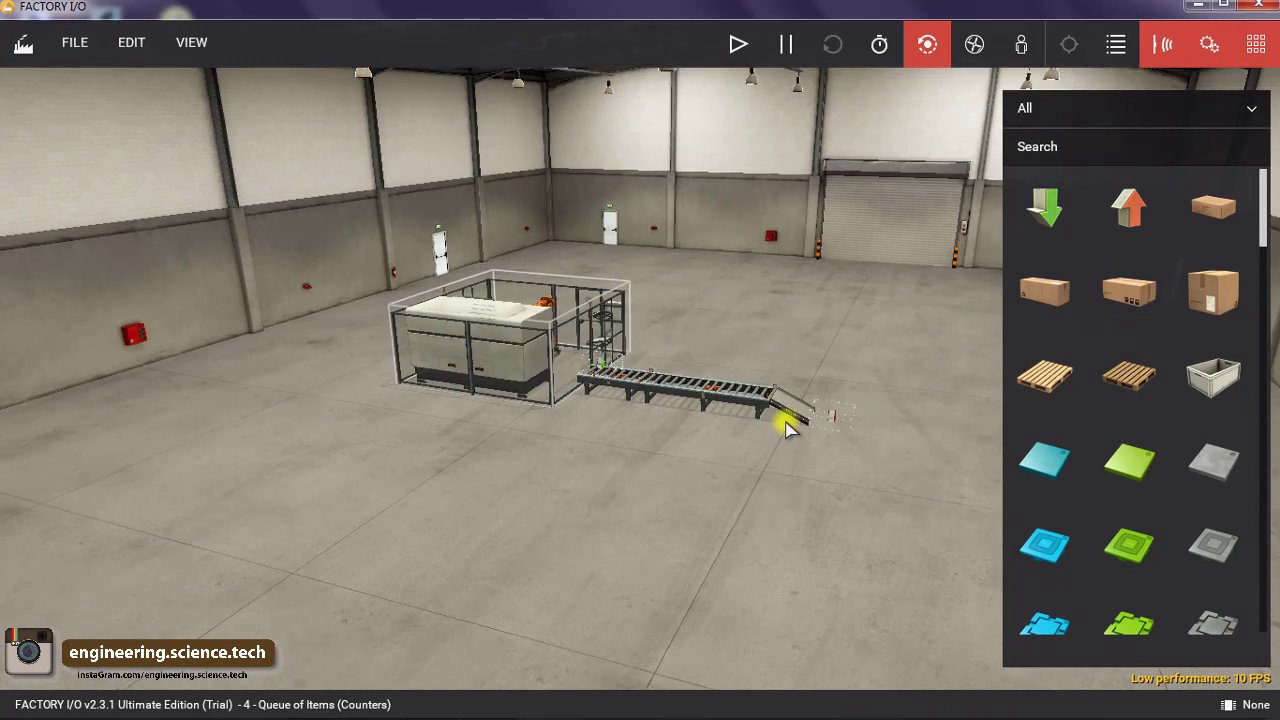
pyautogui.scroll(5, 609, 386)
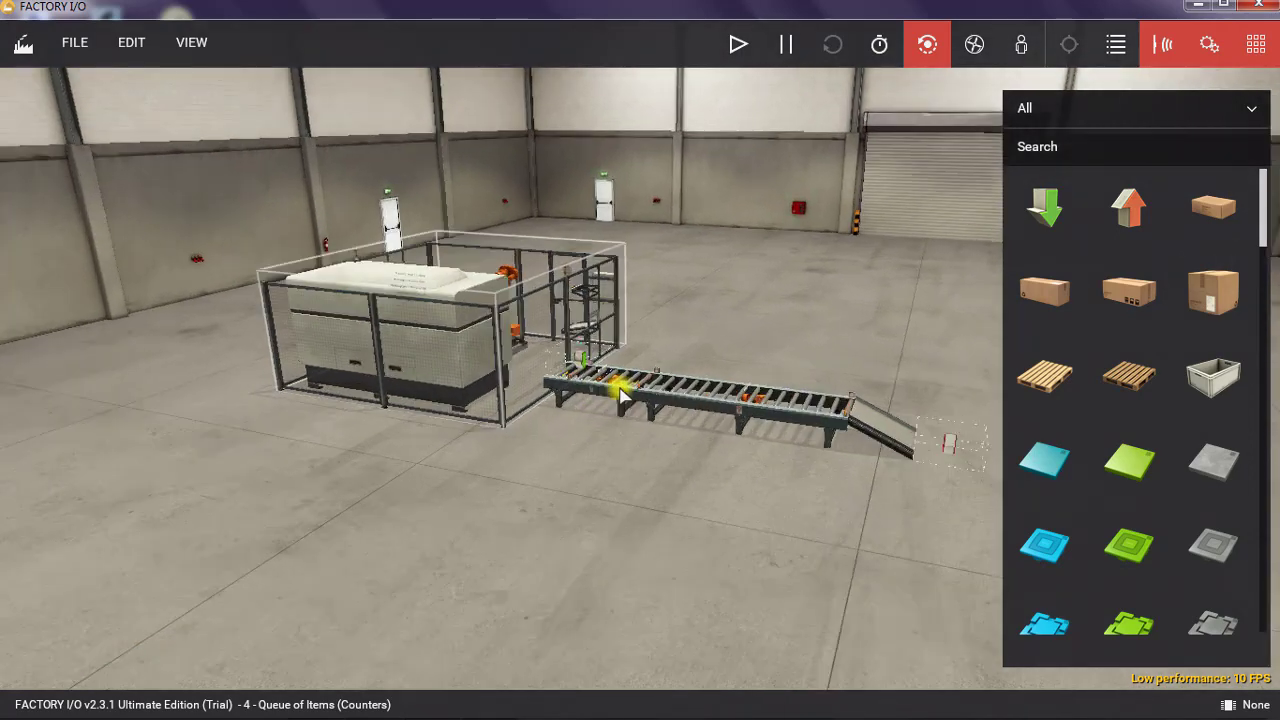
pyautogui.scroll(2, 620, 393)
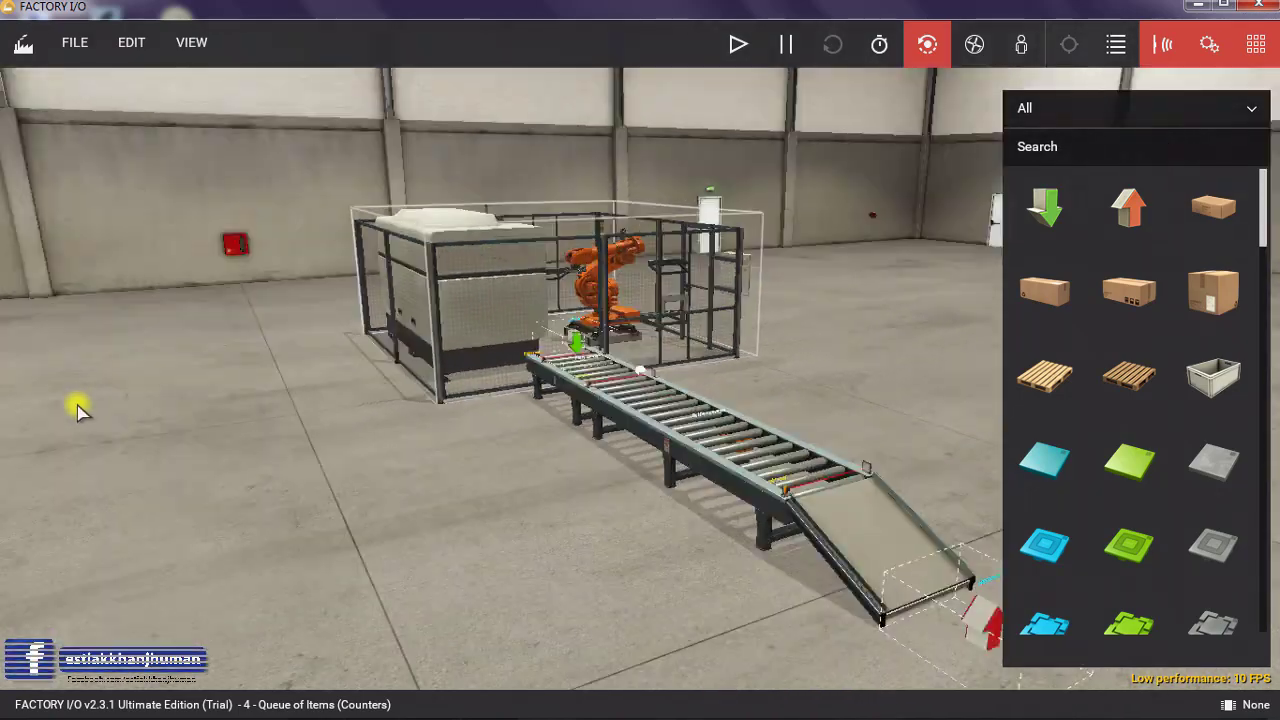
# Tilt the camera to look down on the conveyor and cell, and translate it horizontally across the floor.
pyautogui.moveTo(78, 408); pyautogui.dragTo(3, 145, button='right')
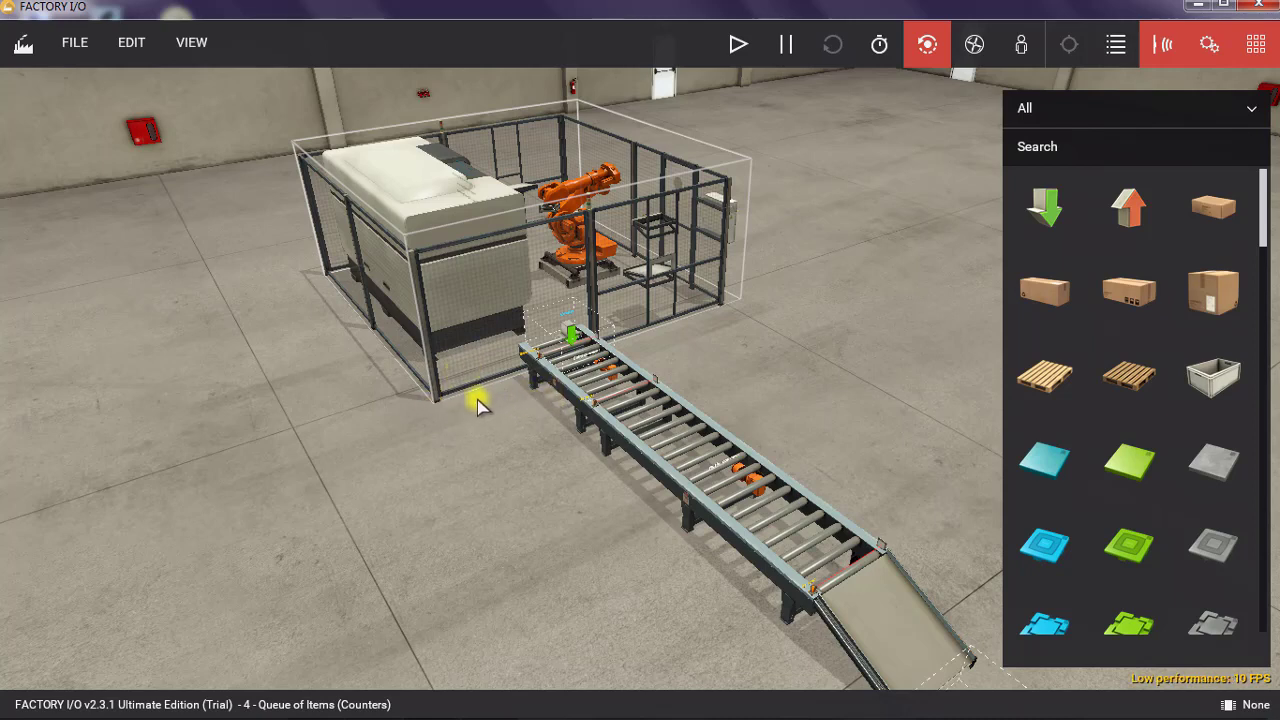
pyautogui.moveTo(478, 404); pyautogui.dragTo(480, 354, button='middle')
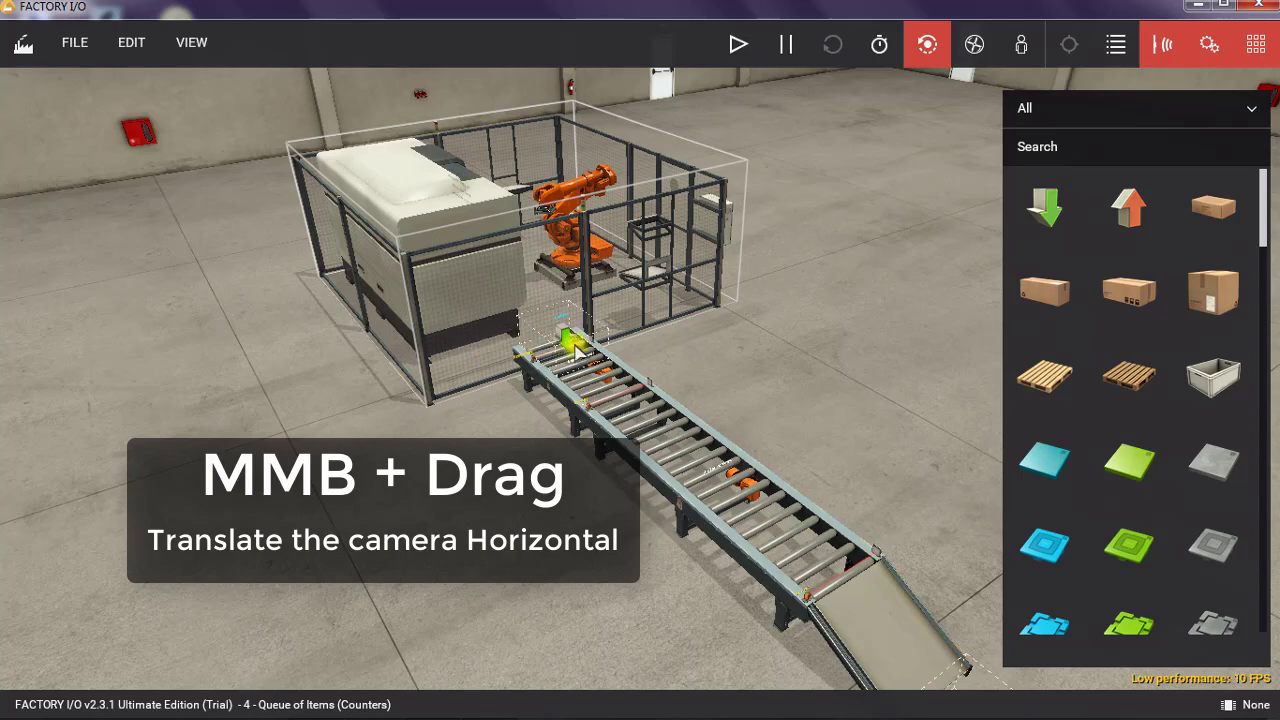
pyautogui.moveTo(563, 346)
pyautogui.mouseDown(button='middle')
pyautogui.moveTo(577, 350)
pyautogui.moveTo(563, 334)
pyautogui.mouseUp(button='middle')
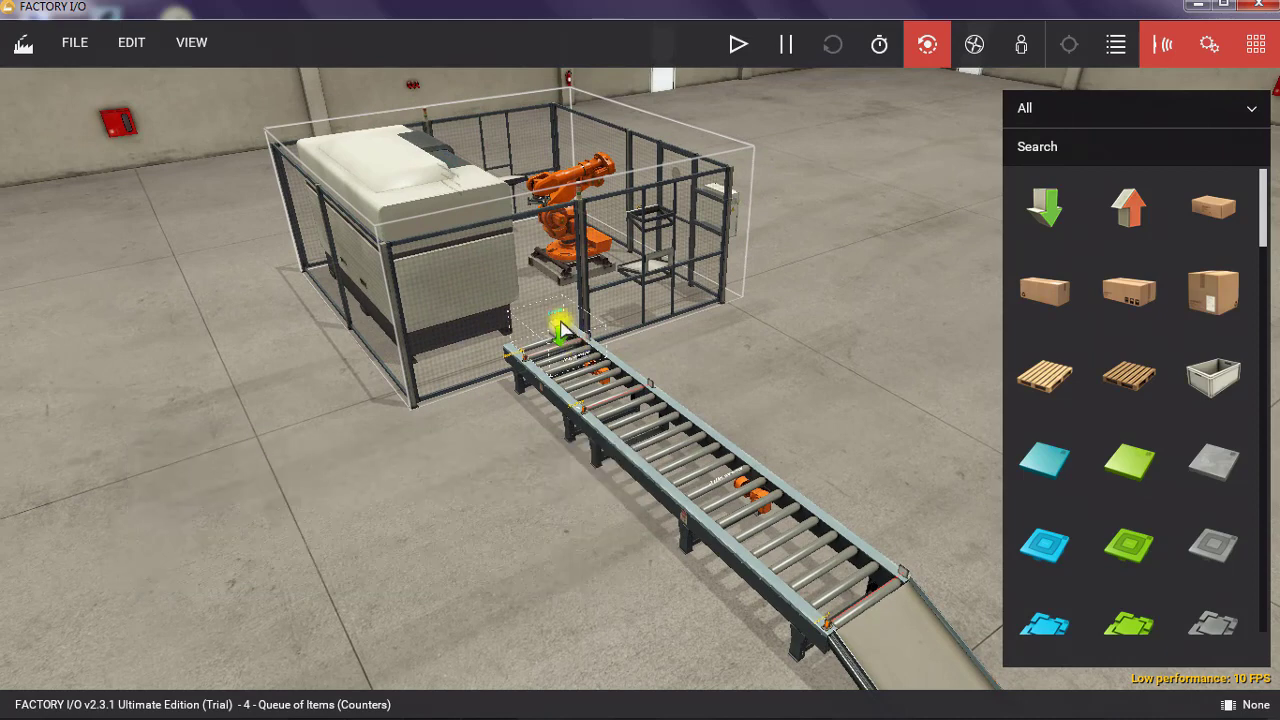
# Move the orbit camera closer to the fenced machining cell, and reset the camera to its default view.
pyautogui.scroll(2, 560, 325)
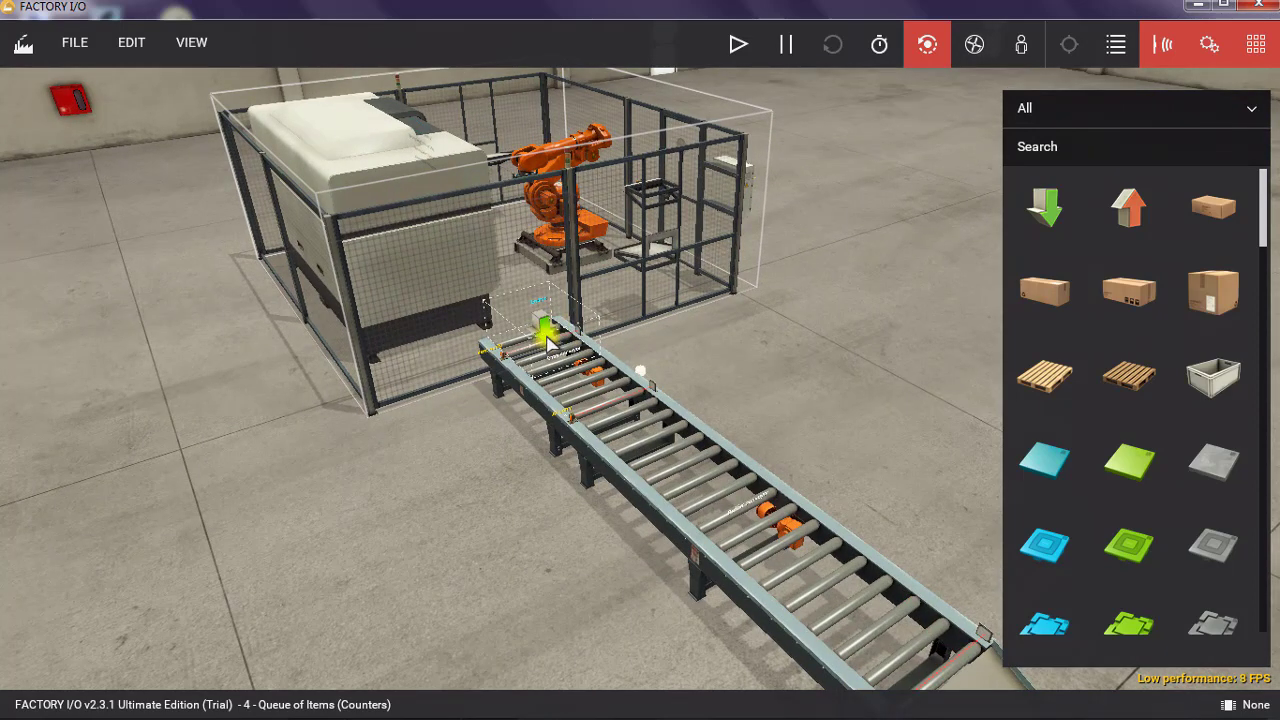
pyautogui.moveTo(548, 340)
pyautogui.mouseDown(button='middle')
pyautogui.moveTo(585, 318)
pyautogui.moveTo(620, 325)
pyautogui.moveTo(530, 385)
pyautogui.moveTo(523, 366)
pyautogui.moveTo(548, 365)
pyautogui.mouseUp(button='middle')
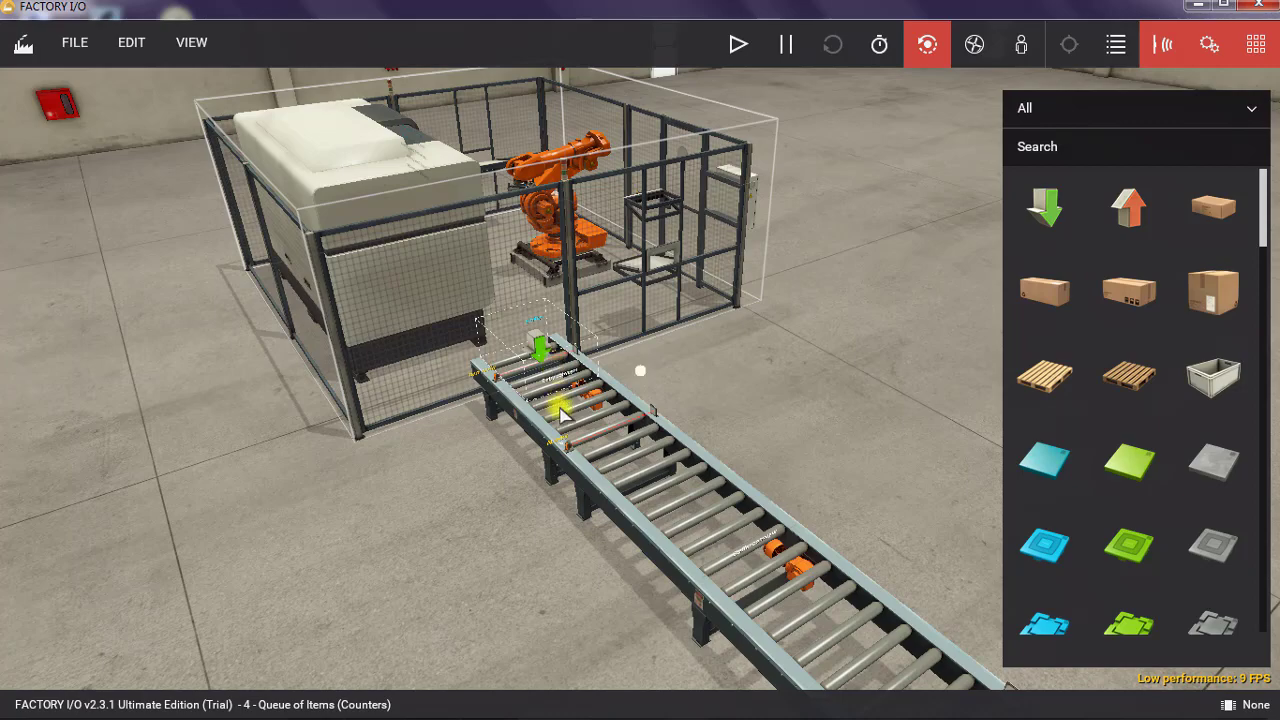
pyautogui.scroll(3, 555, 368)
pyautogui.moveTo(495, 245); pyautogui.dragTo(523, 623, button='right')
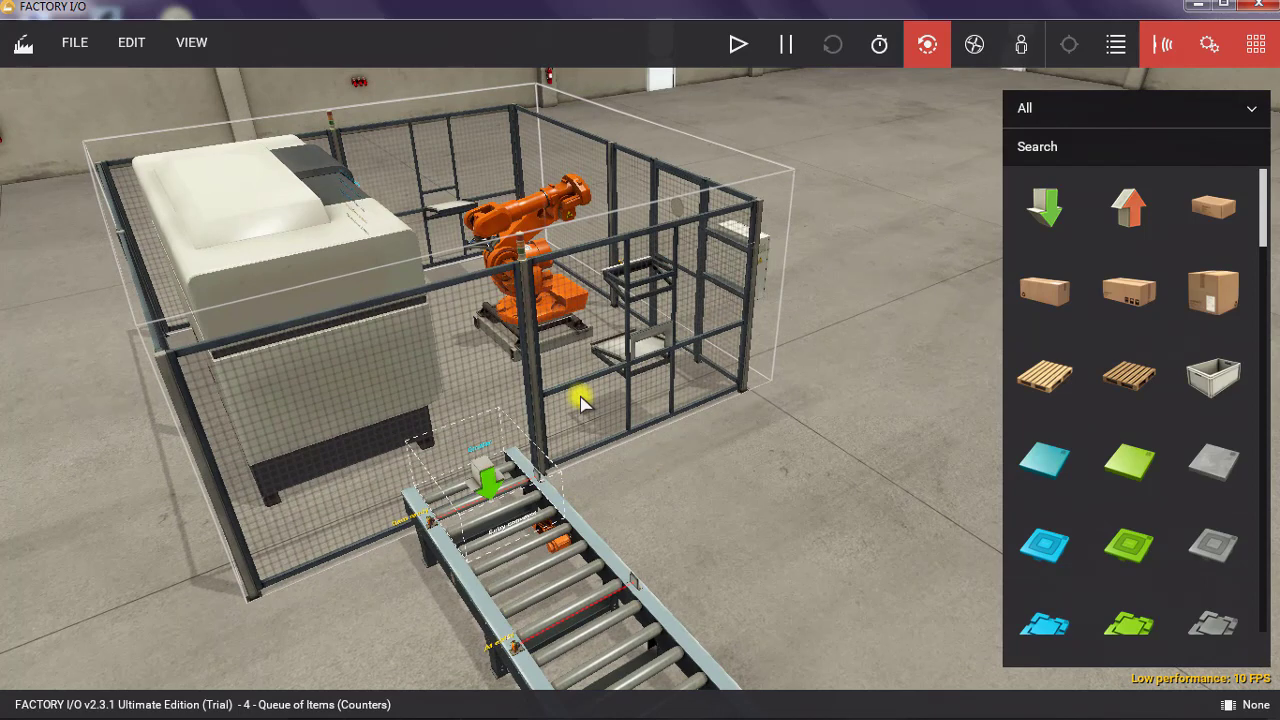
pyautogui.press('BackSpace')
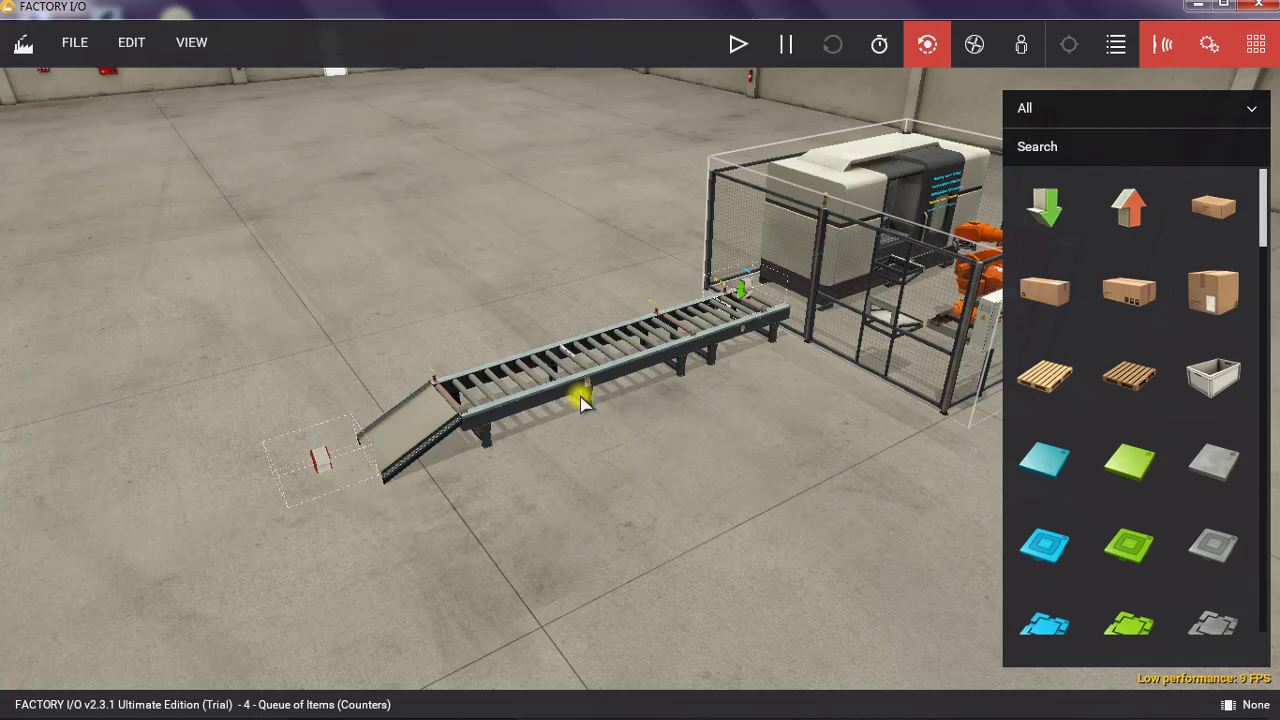
# Switch to the fly camera and raise it vertically above the conveyor line.
pyautogui.click(972, 45)
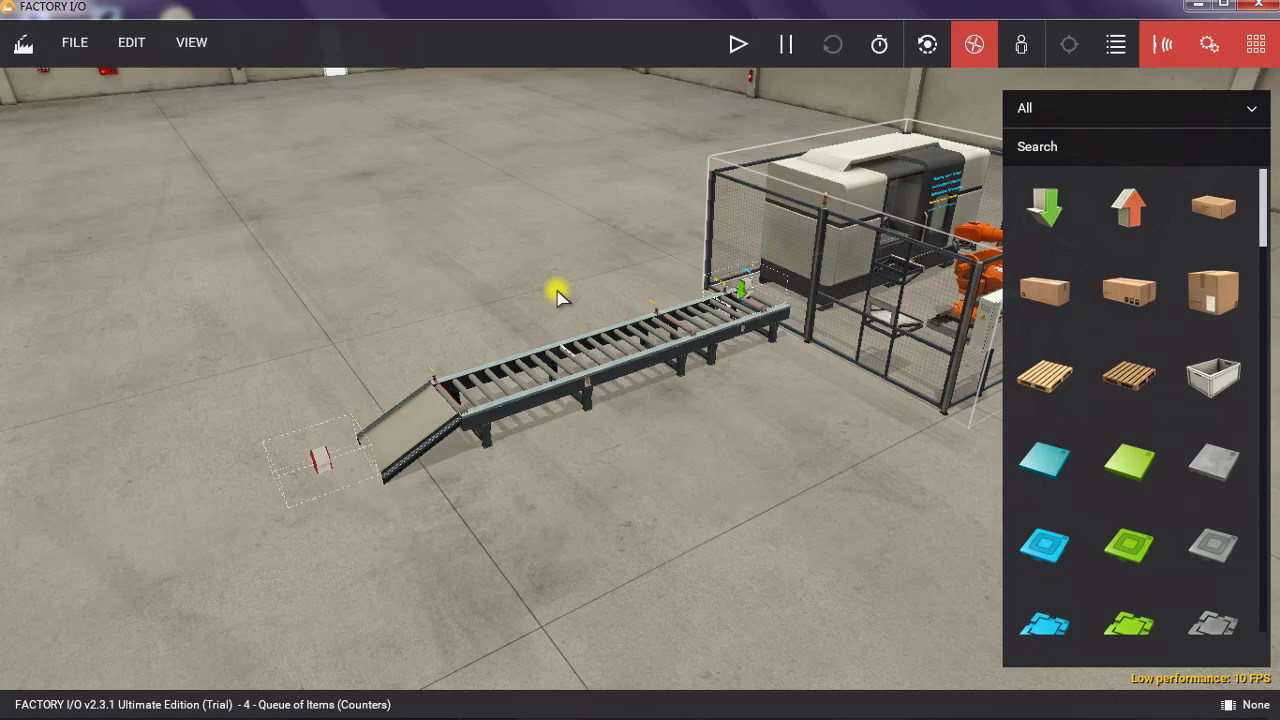
pyautogui.scroll(2, 558, 294)
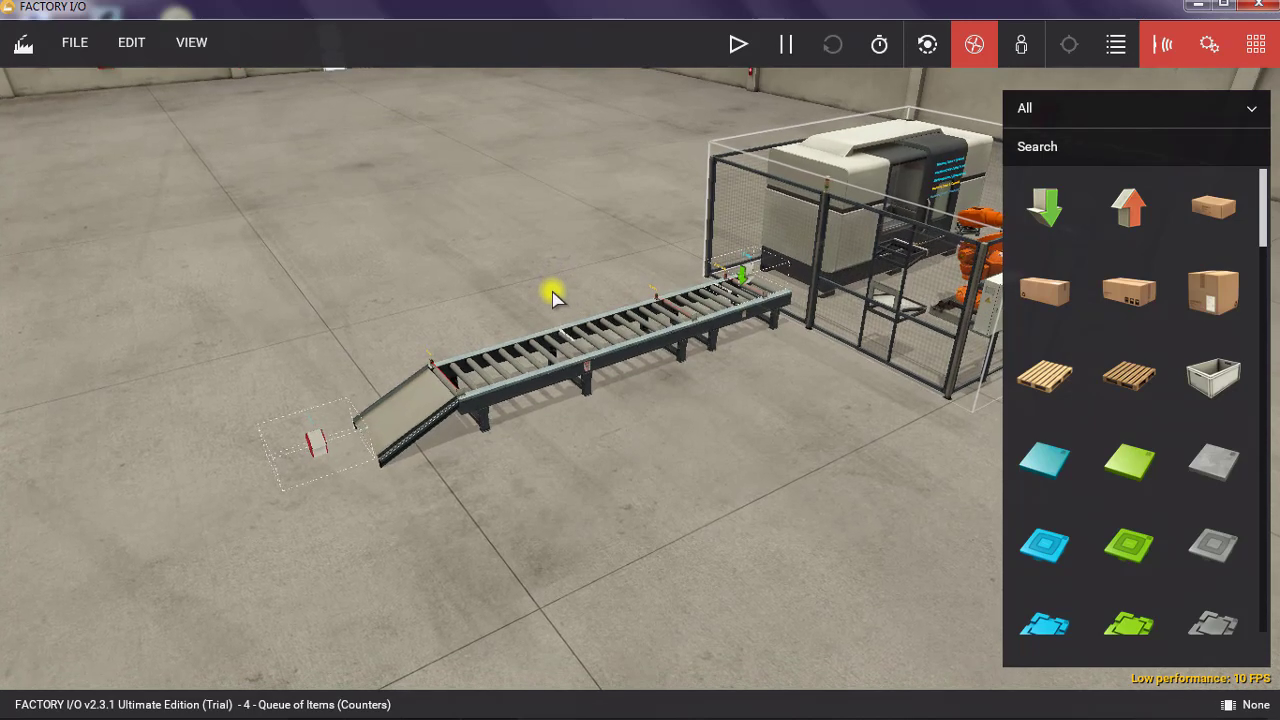
pyautogui.scroll(2, 555, 295)
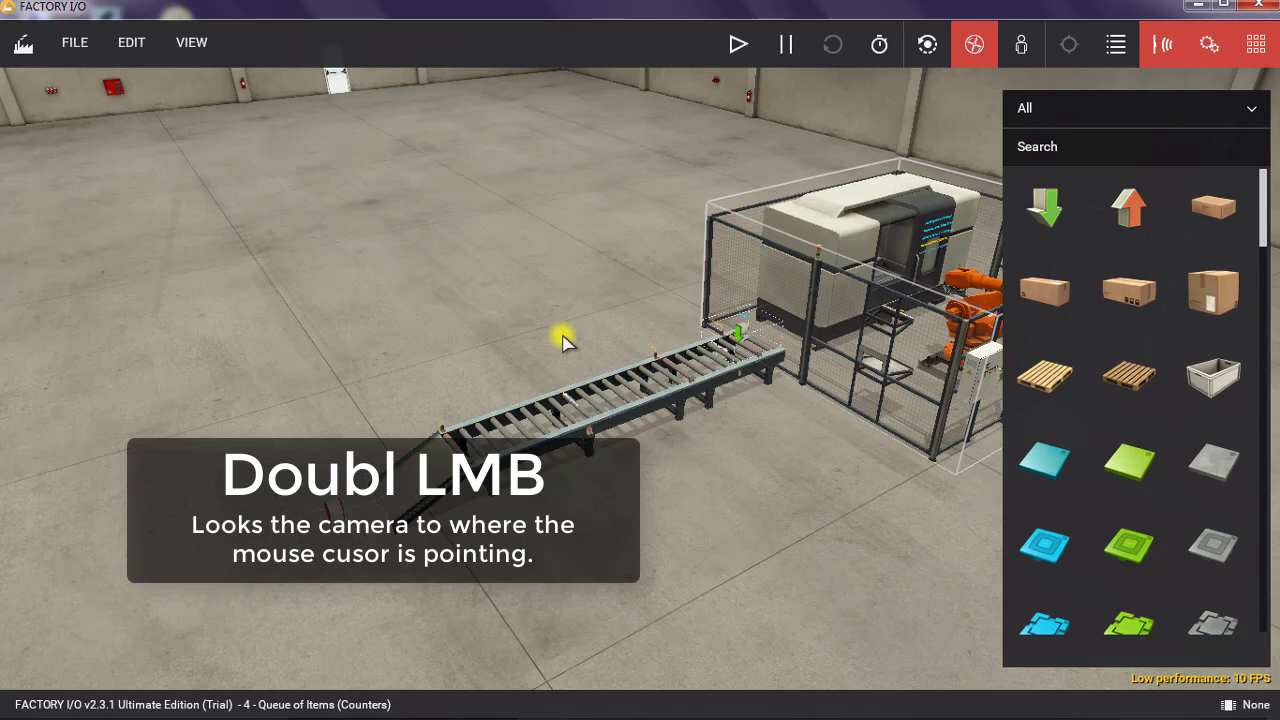
# Aim the fly camera at the roller conveyor, and at the fenced machining cell beside it.
pyautogui.click(668, 384)
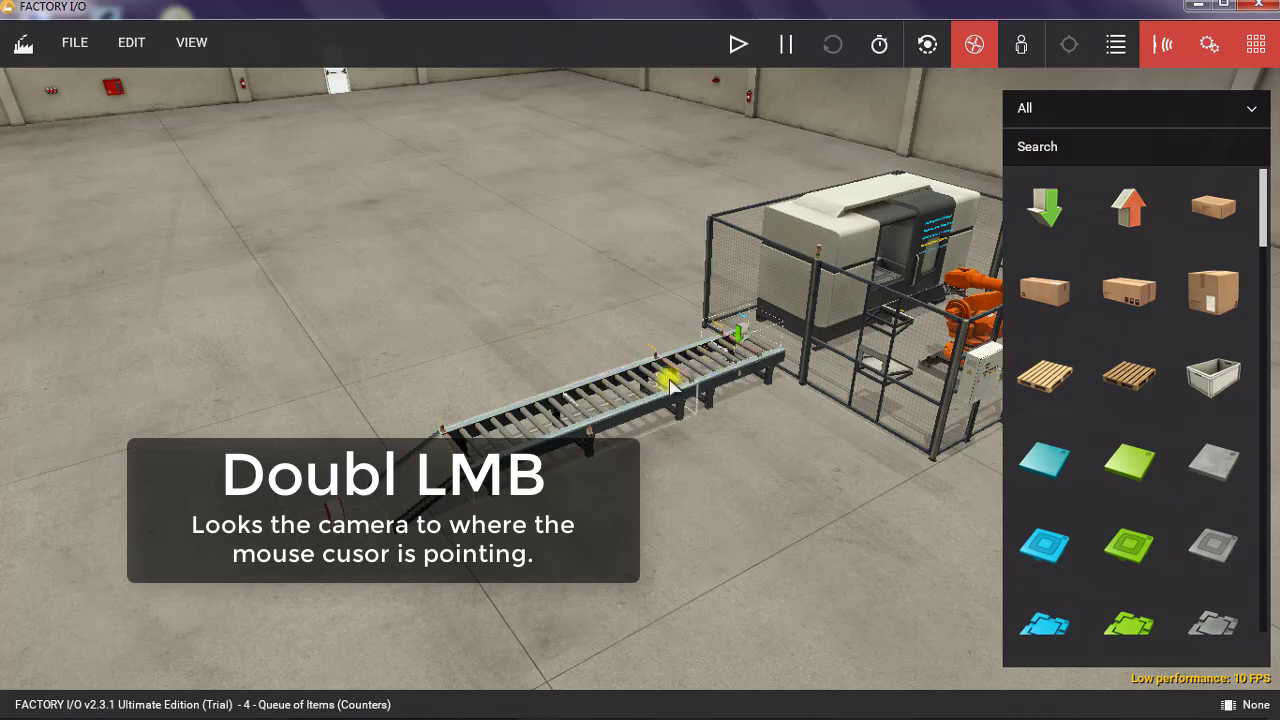
pyautogui.doubleClick(618, 402)
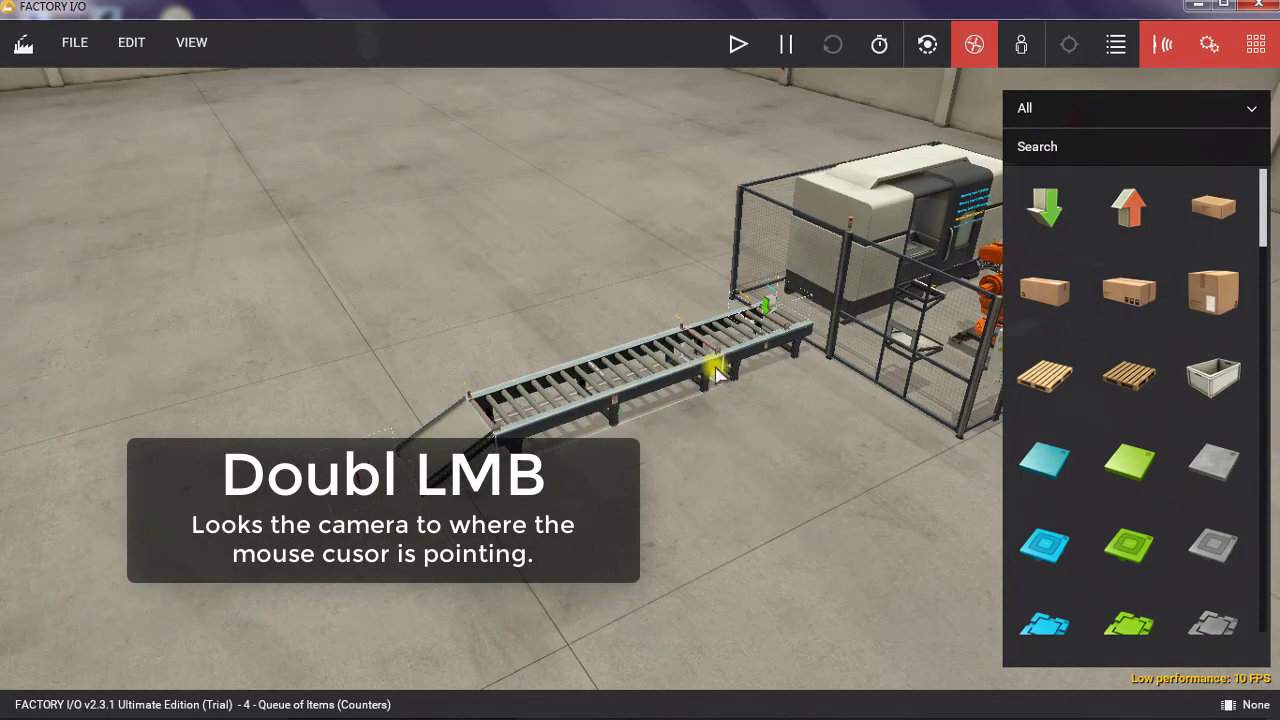
pyautogui.scroll(-3, 755, 350)
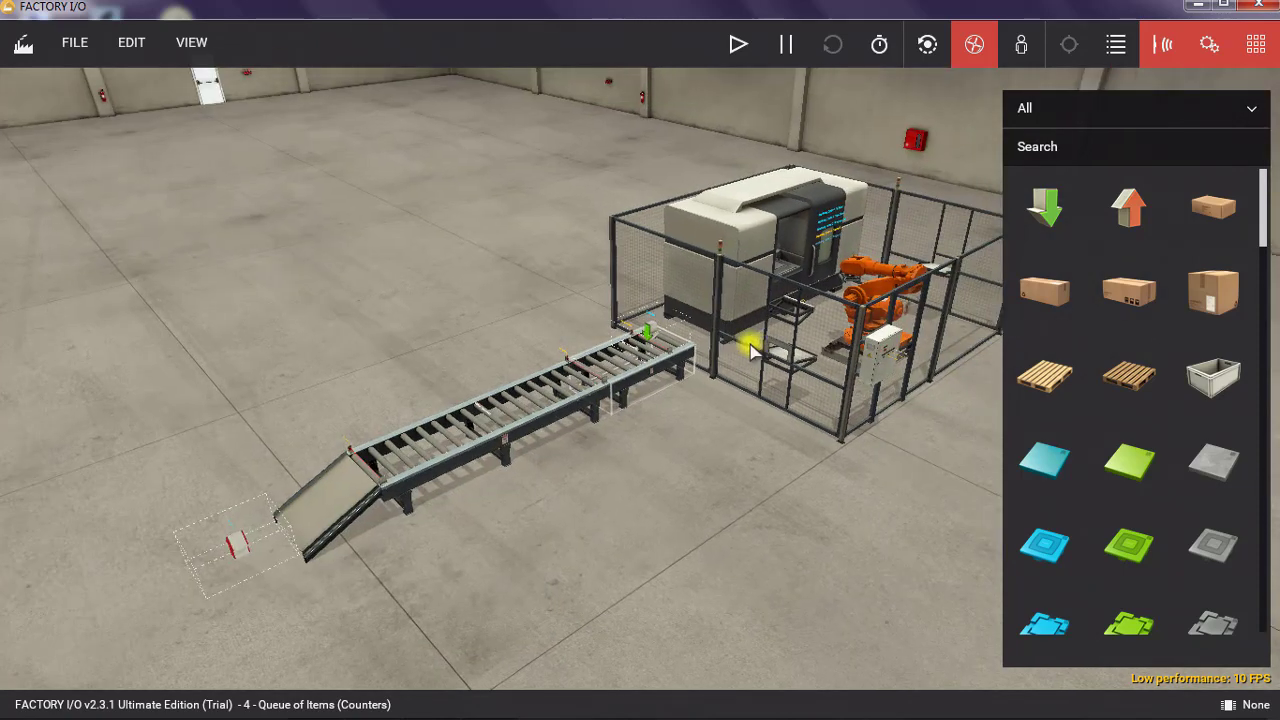
pyautogui.scroll(-2, 780, 340)
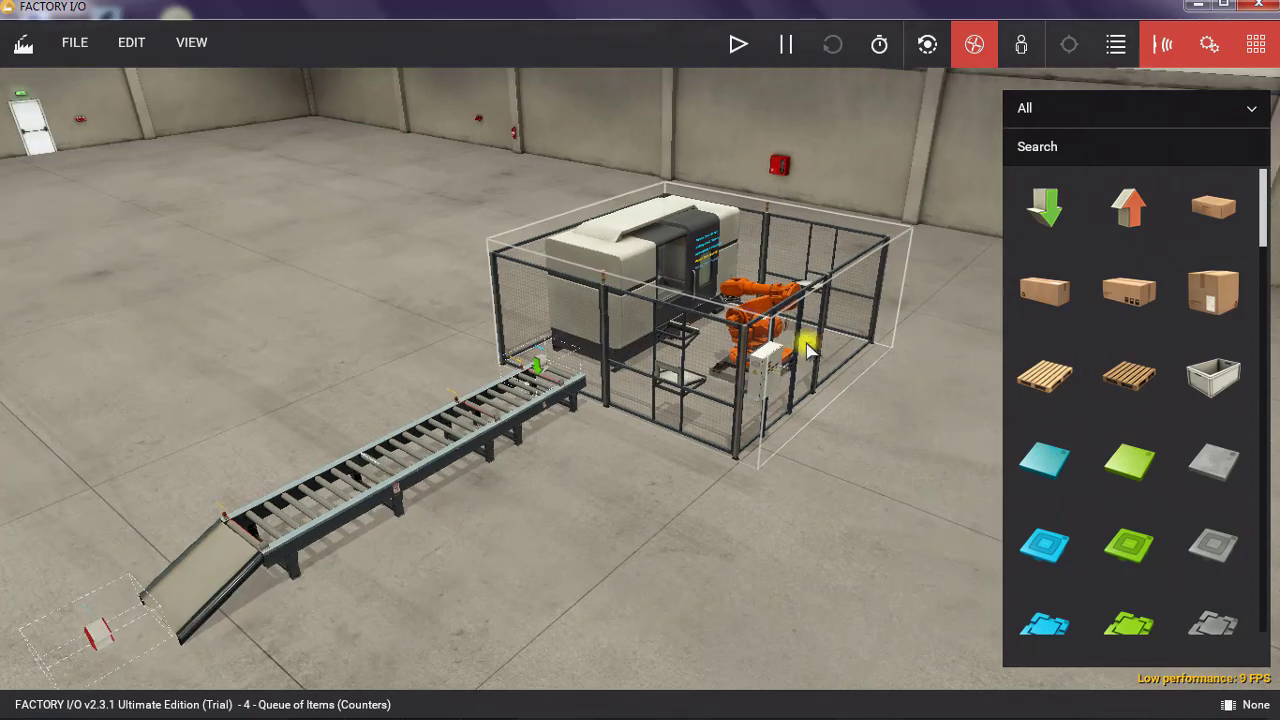
pyautogui.doubleClick(808, 338)
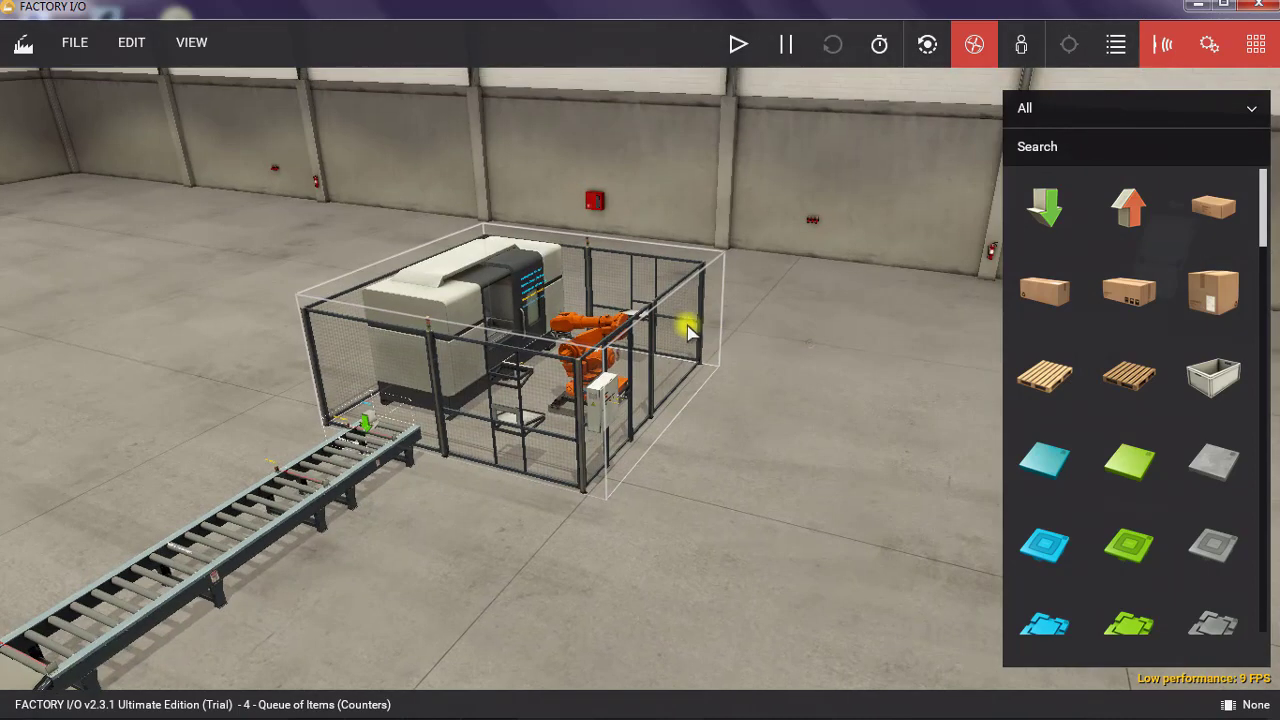
# Turn the fly camera up towards the back of the machining cell, and down to the roller conveyor again.
pyautogui.doubleClick(489, 293)
pyautogui.click(424, 572)
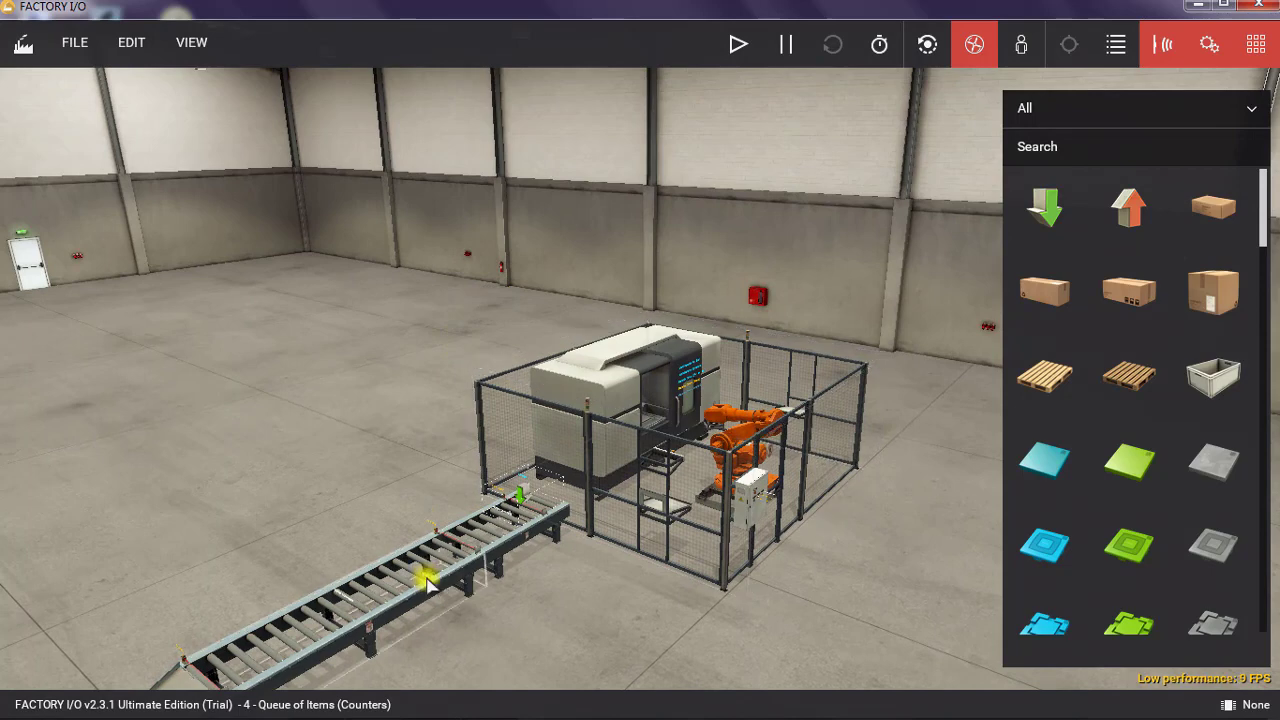
pyautogui.doubleClick(480, 545)
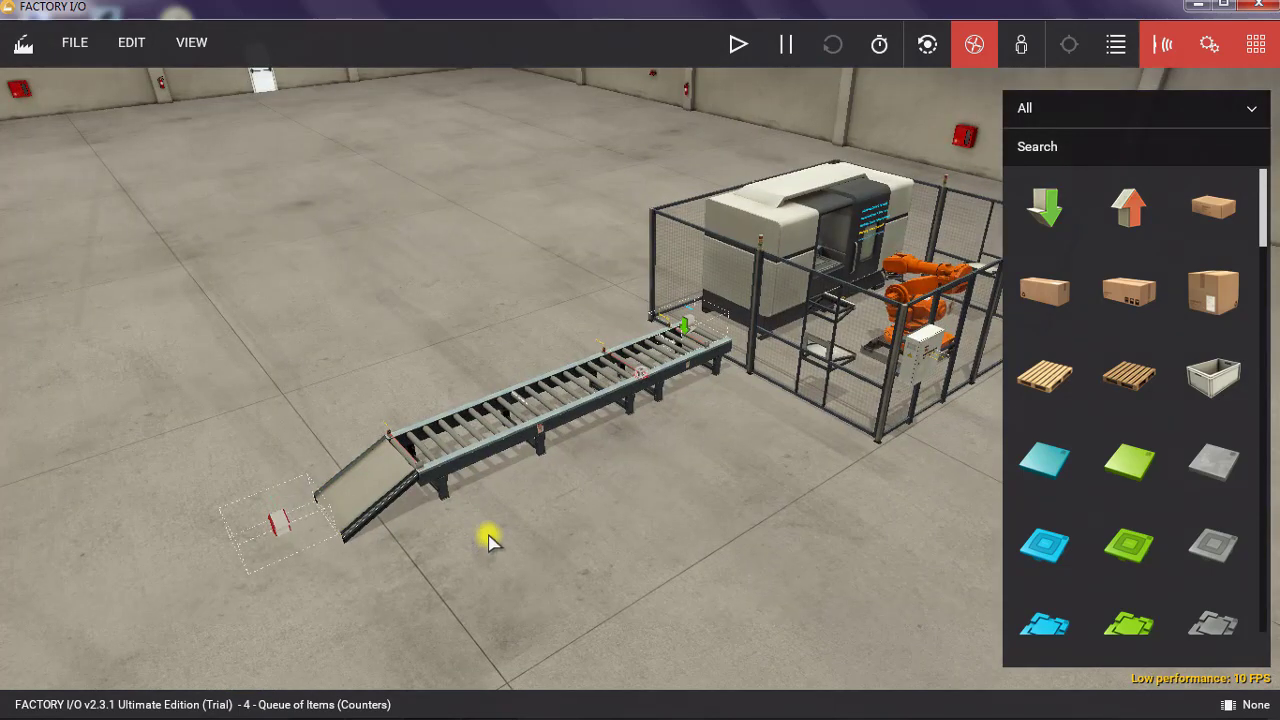
pyautogui.doubleClick(526, 423)
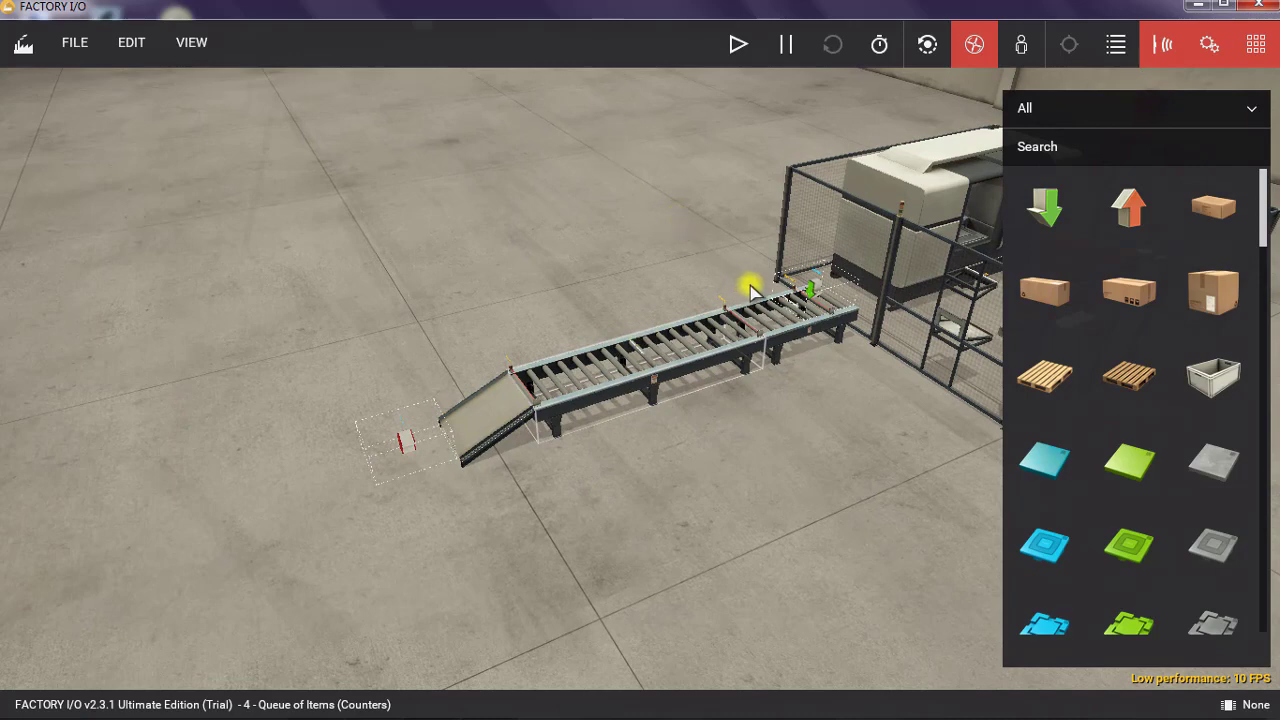
pyautogui.click(778, 325)
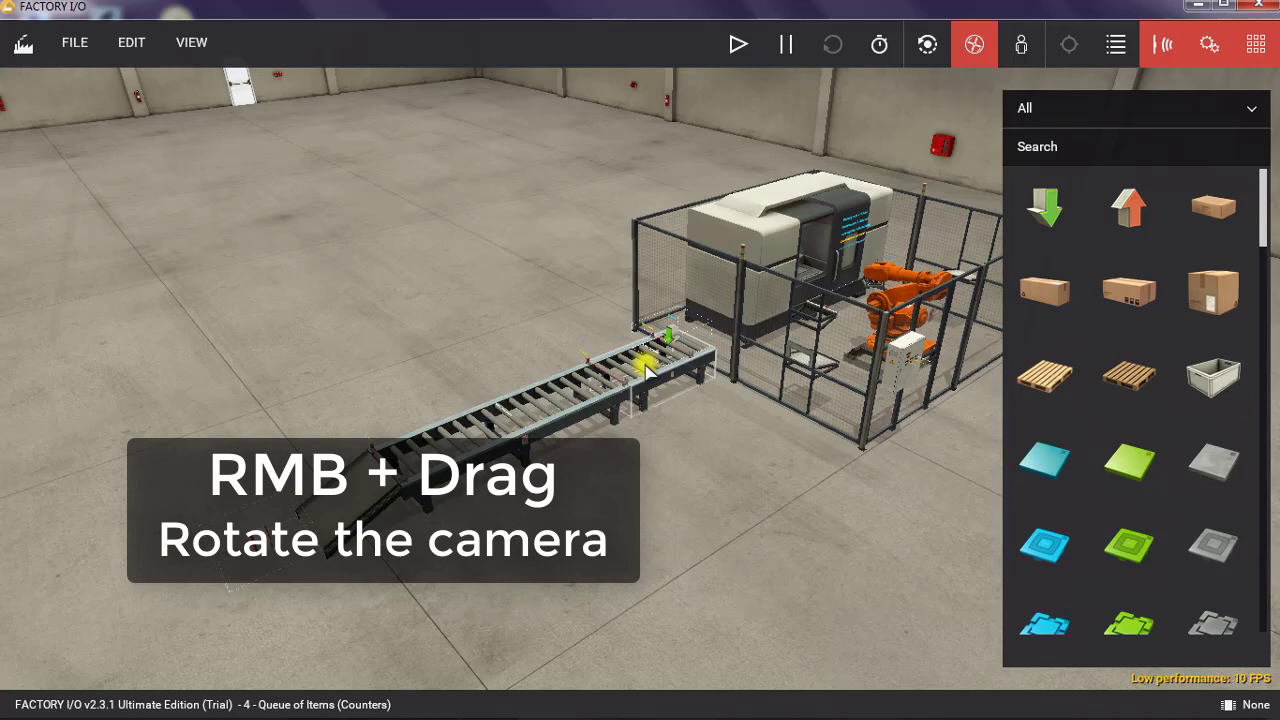
# Rotate the fly camera towards the machining cell, and translate it vertically down to the floor area and high above the cell.
pyautogui.moveTo(637, 366)
pyautogui.mouseDown(button='right')
pyautogui.moveTo(651, 363)
pyautogui.moveTo(640, 367)
pyautogui.mouseUp(button='right')
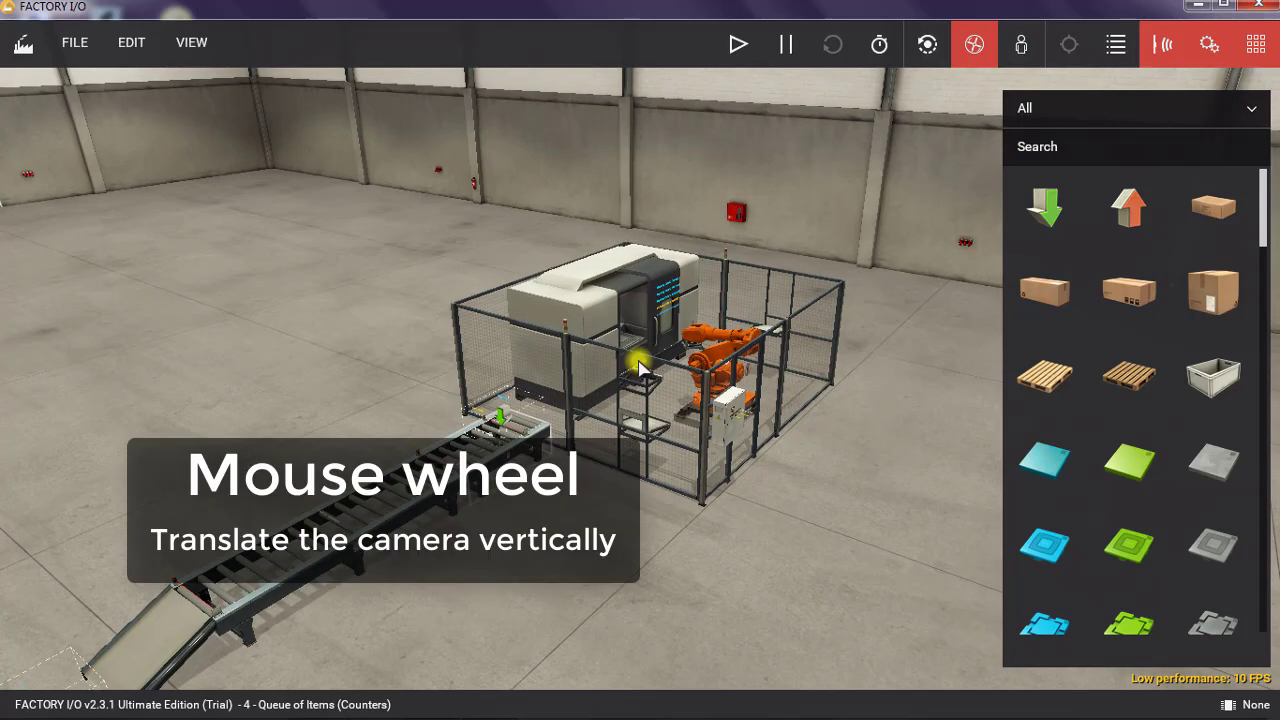
pyautogui.scroll(-3, 640, 367)
pyautogui.scroll(-3, 640, 367)
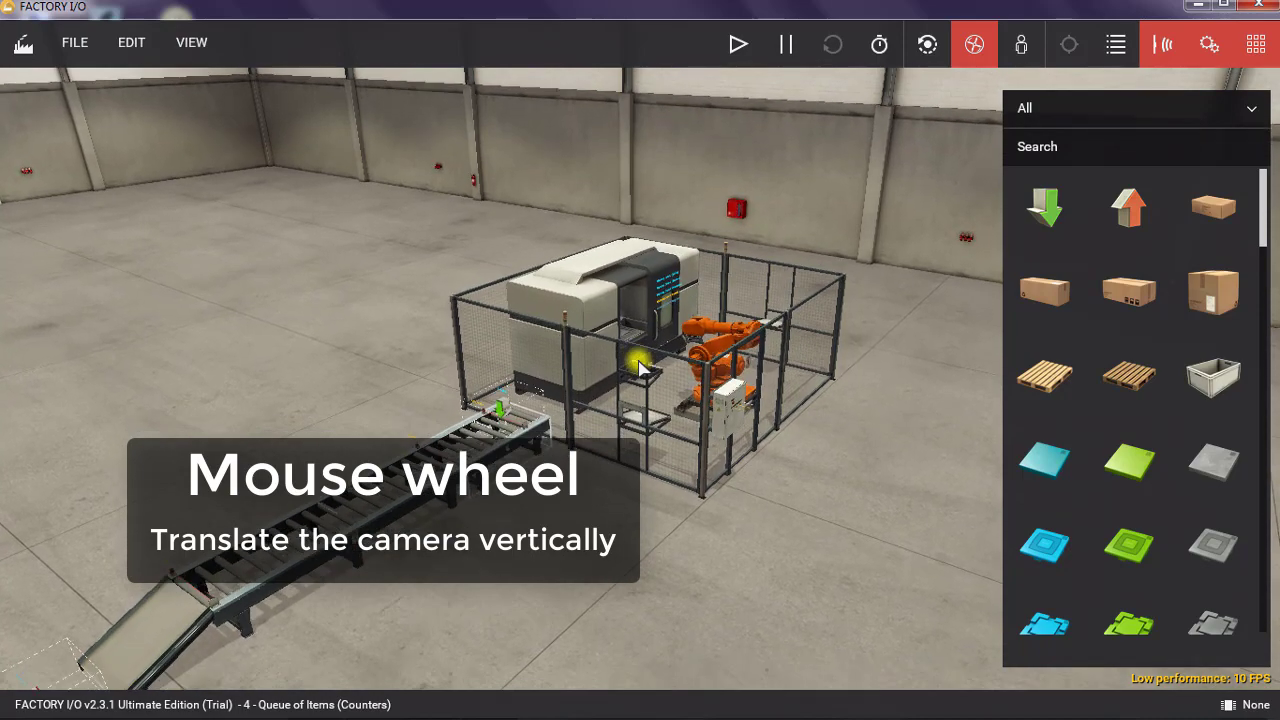
pyautogui.scroll(-4, 640, 367)
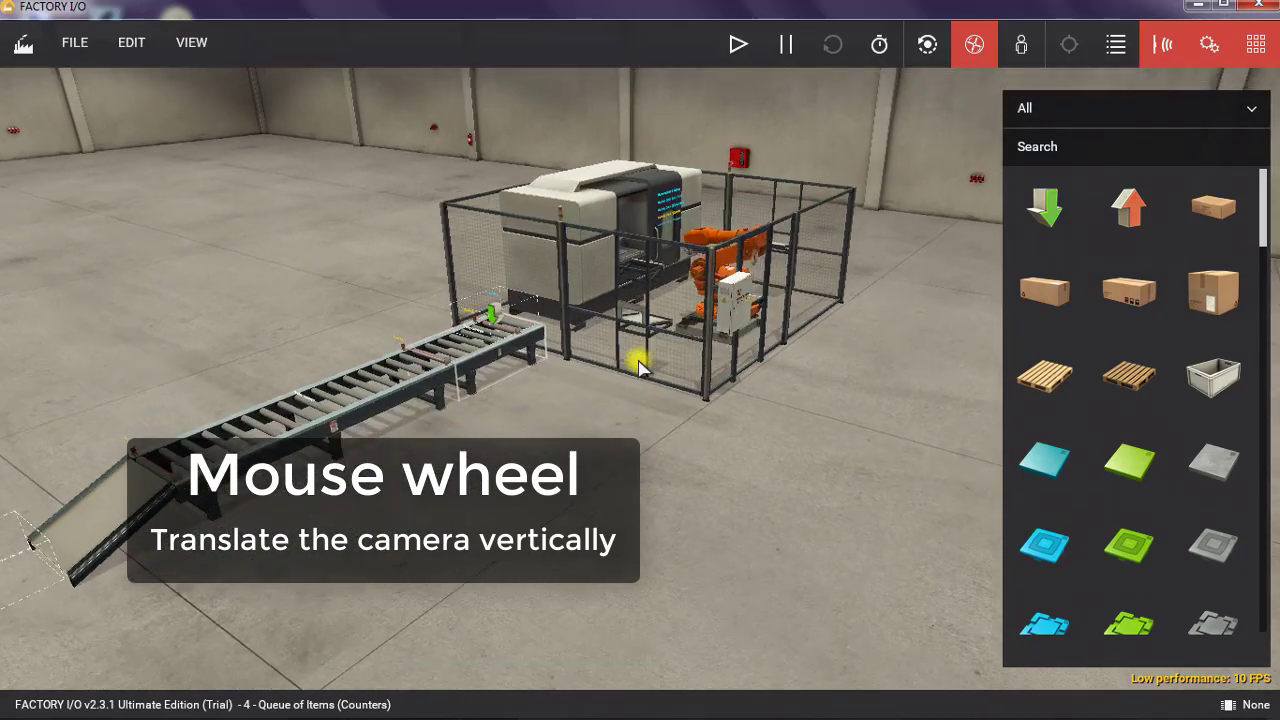
pyautogui.scroll(4, 640, 366)
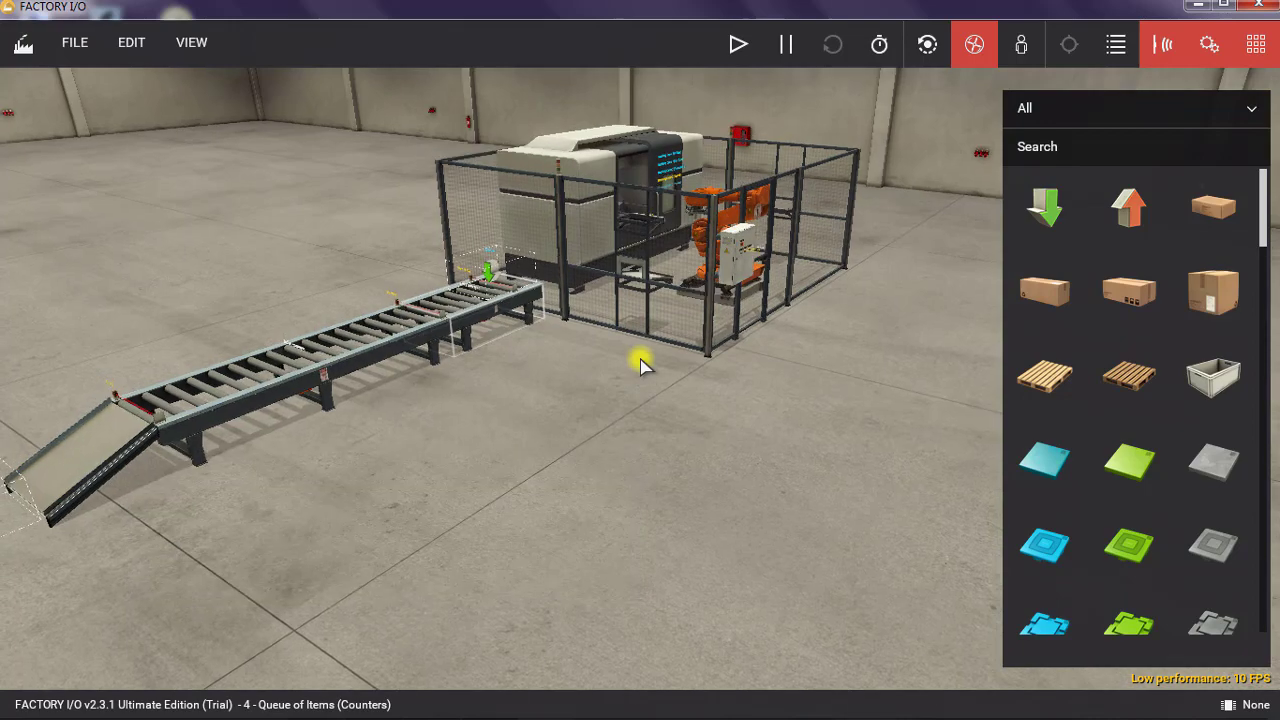
pyautogui.scroll(4, 643, 366)
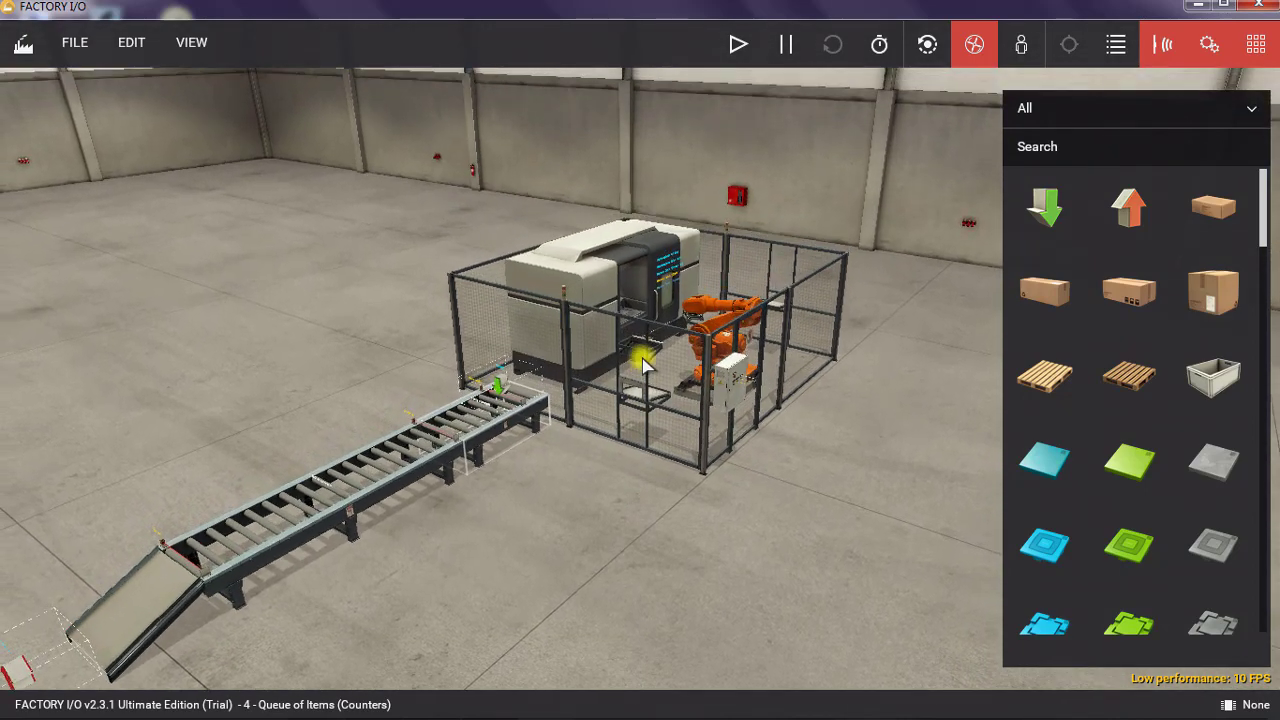
pyautogui.scroll(4, 643, 366)
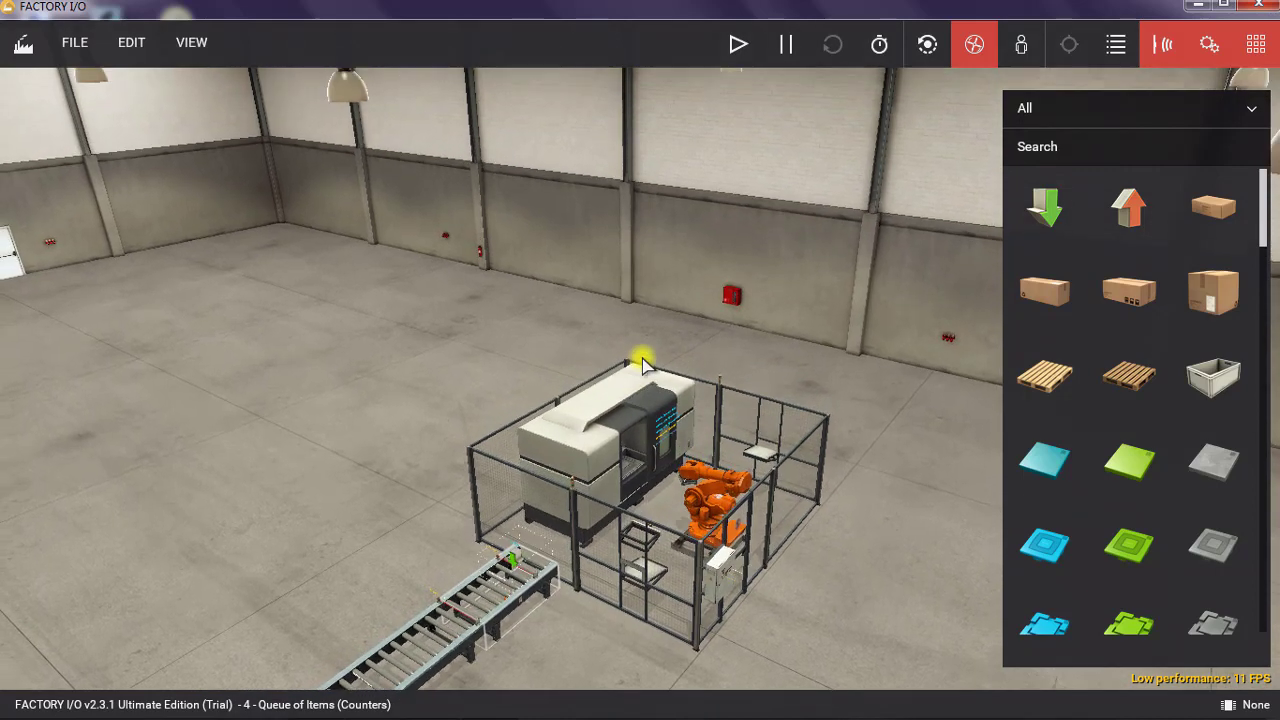
# Lower and raise the fly camera repeatedly in front of the cell, finishing at a low view of the conveyor.
pyautogui.scroll(-2, 643, 366)
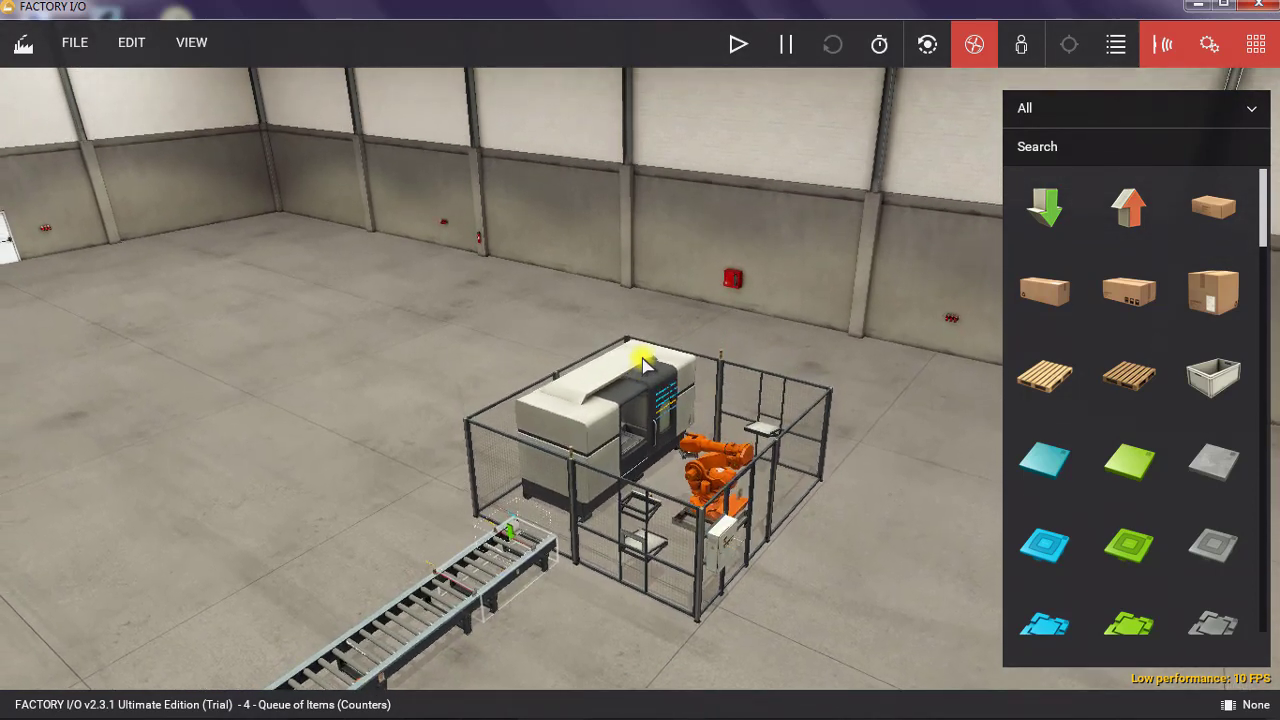
pyautogui.scroll(2, 643, 366)
pyautogui.scroll(-5, 643, 366)
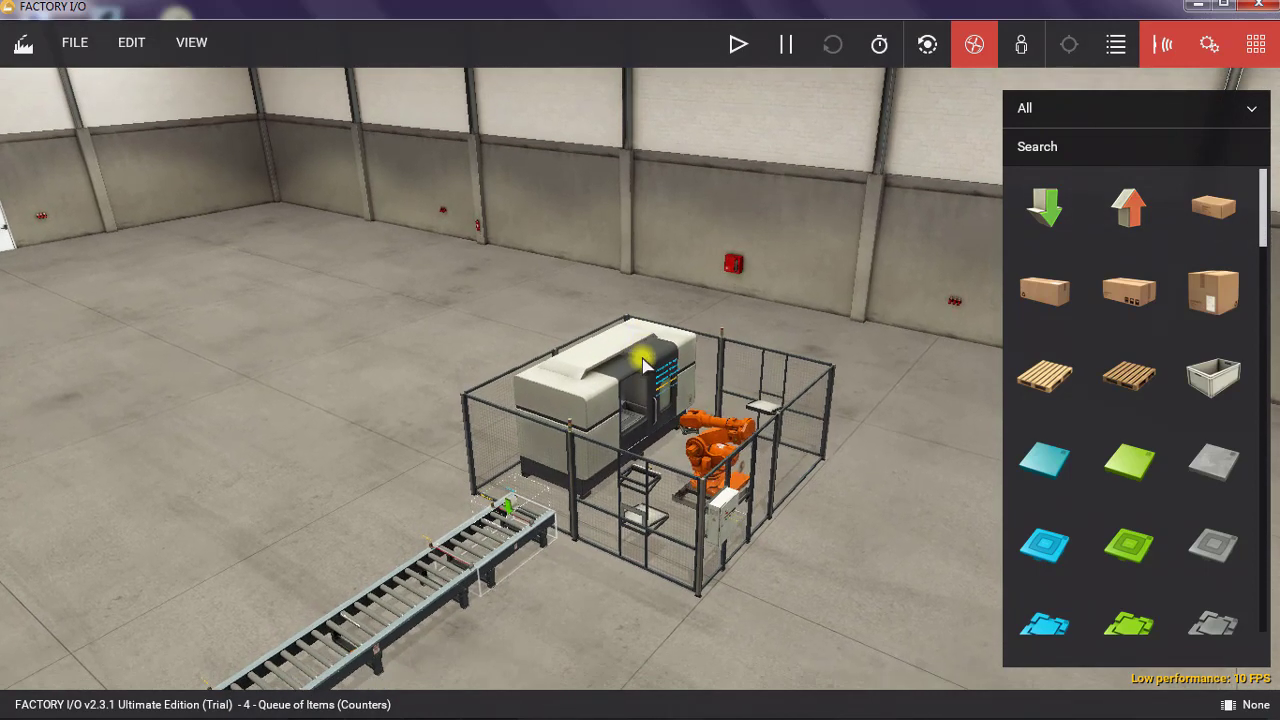
pyautogui.scroll(-4, 643, 366)
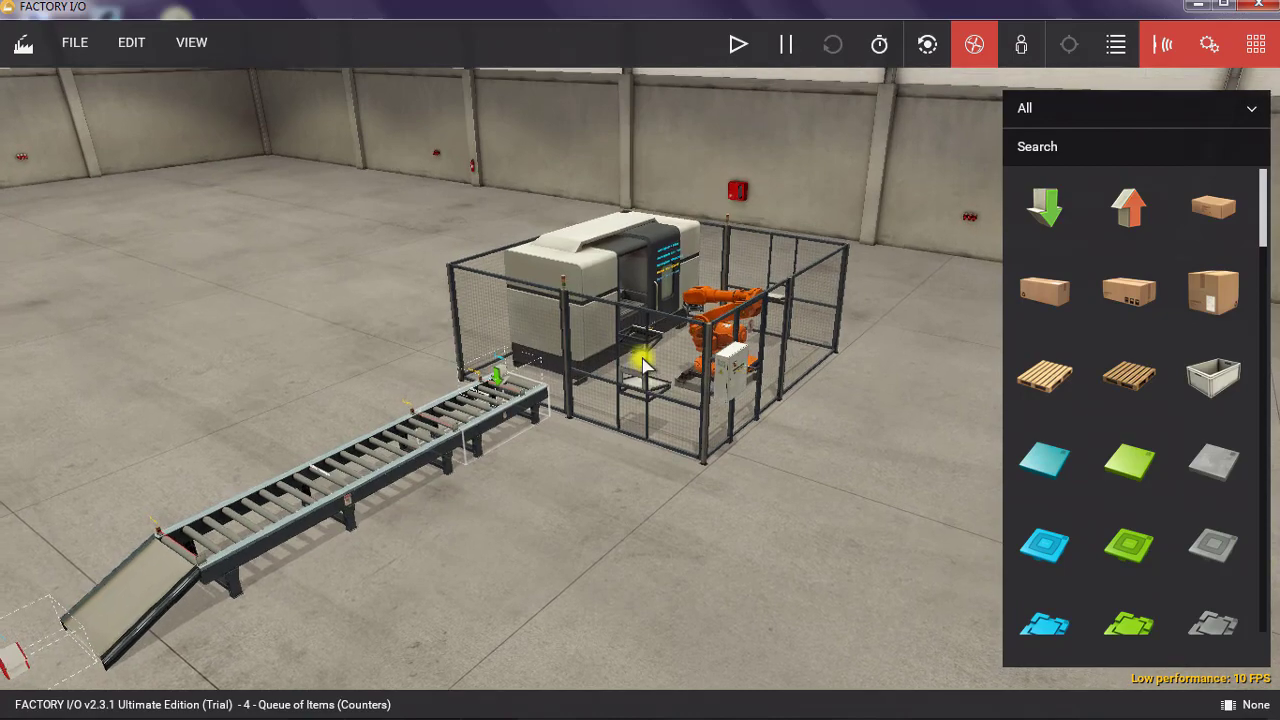
pyautogui.scroll(3, 643, 366)
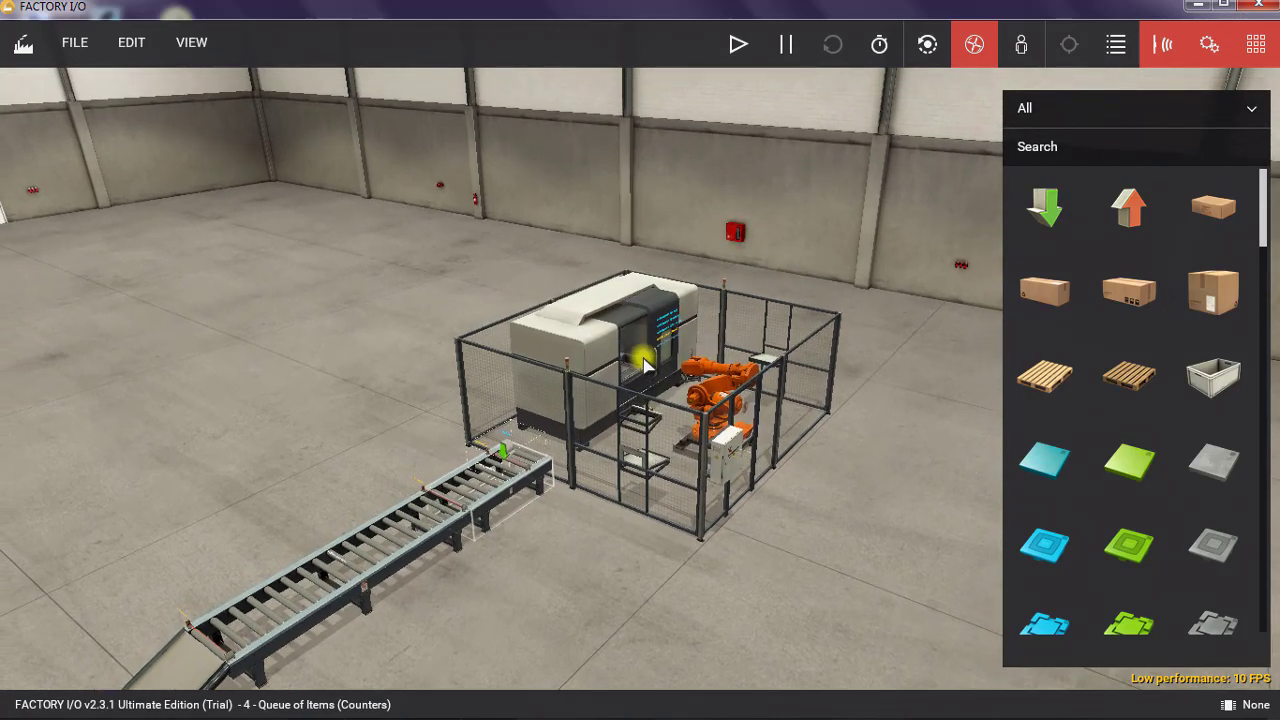
pyautogui.scroll(-3, 643, 366)
pyautogui.scroll(-4, 643, 366)
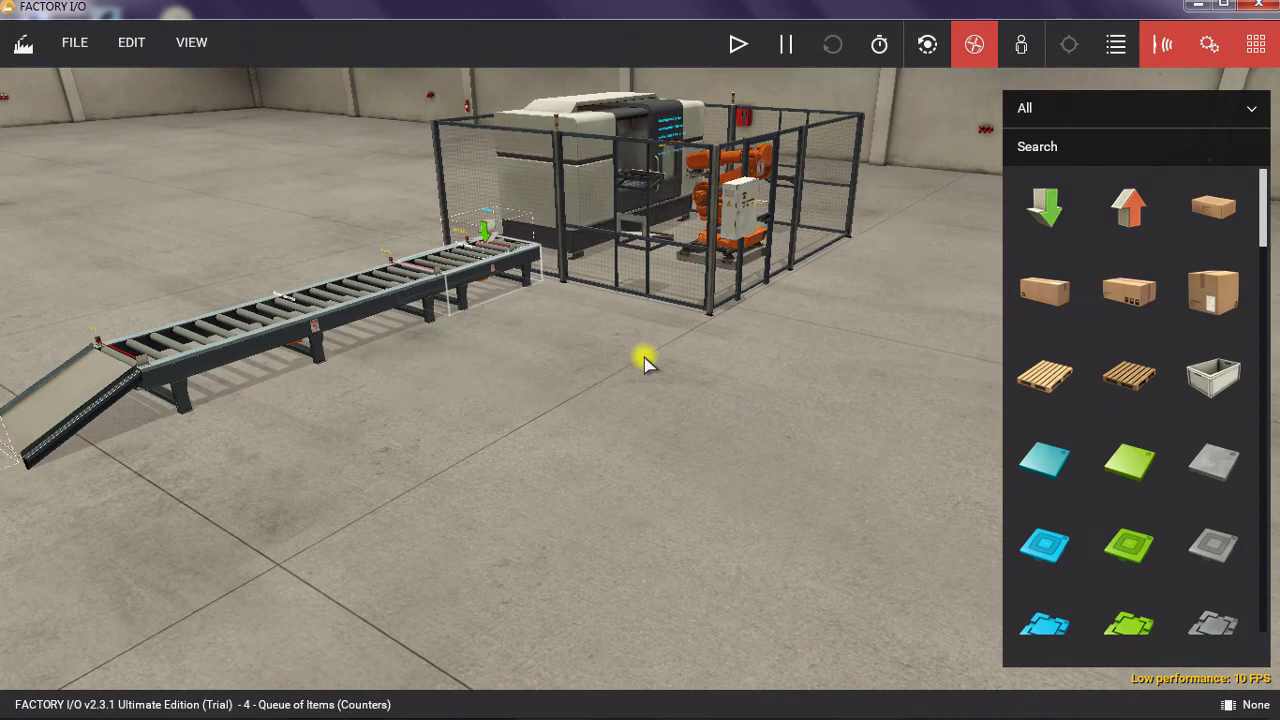
pyautogui.scroll(2, 643, 366)
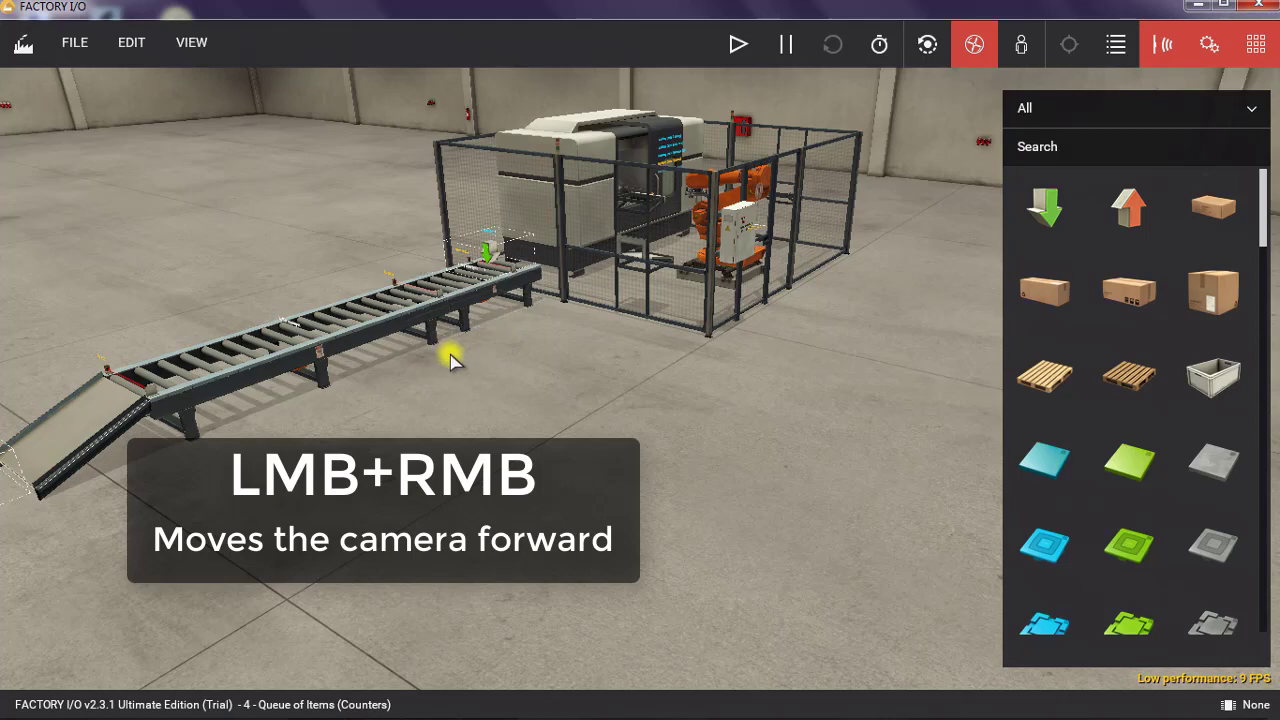
# Rotate the fly camera towards the conveyor, move it forward to the conveyor's legs, and lower it near the floor.
pyautogui.moveTo(457, 358); pyautogui.dragTo(641, 362, button='right')
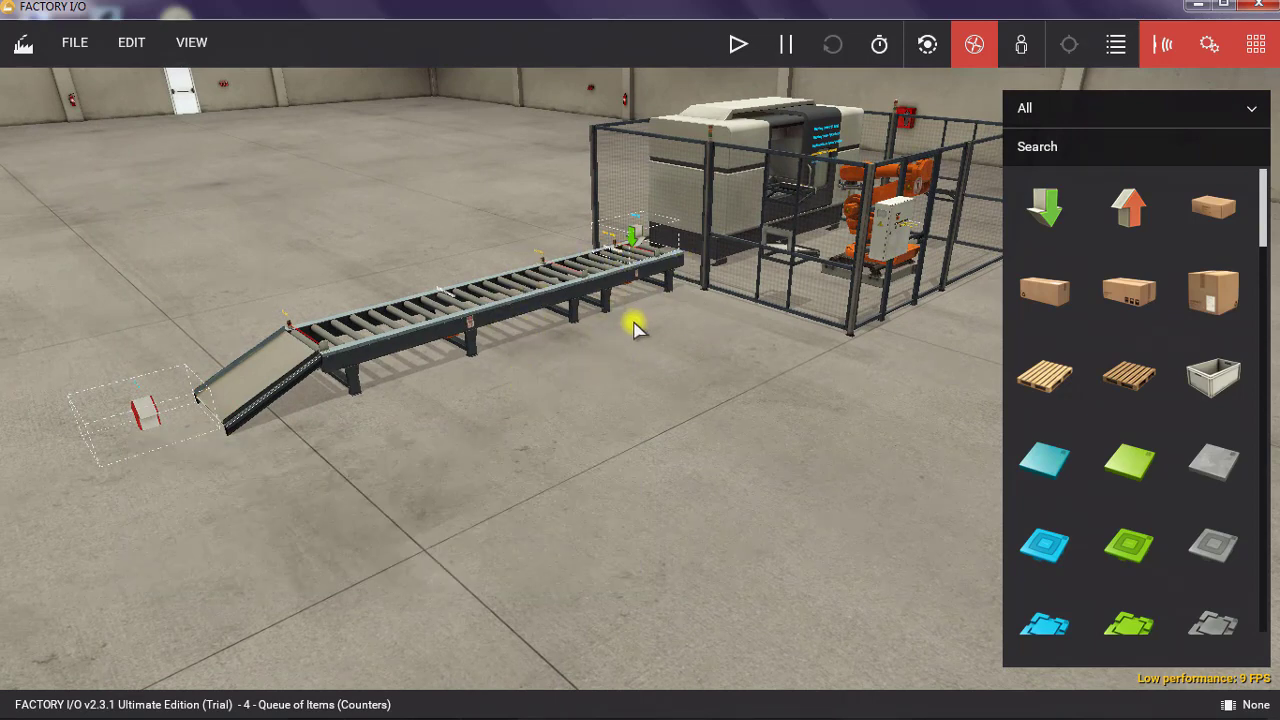
pyautogui.moveTo(634, 323); pyautogui.dragTo(664, 40, button='right')
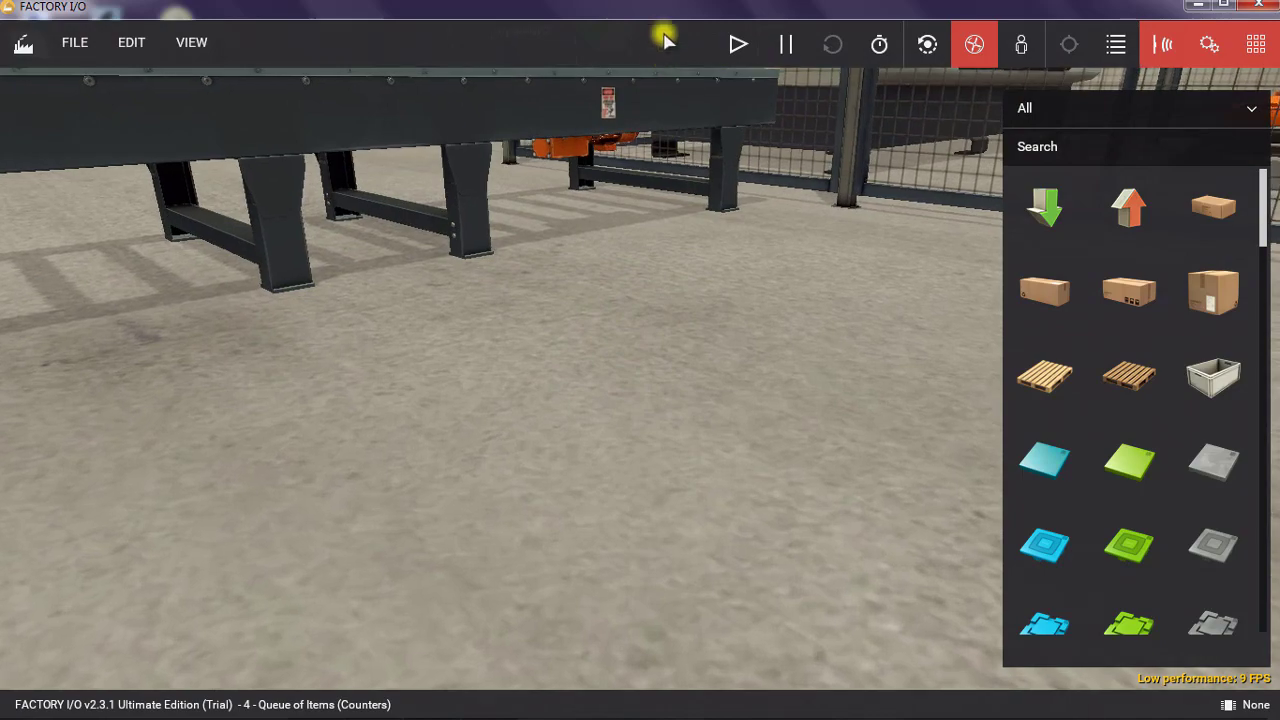
pyautogui.scroll(-3, 643, 234)
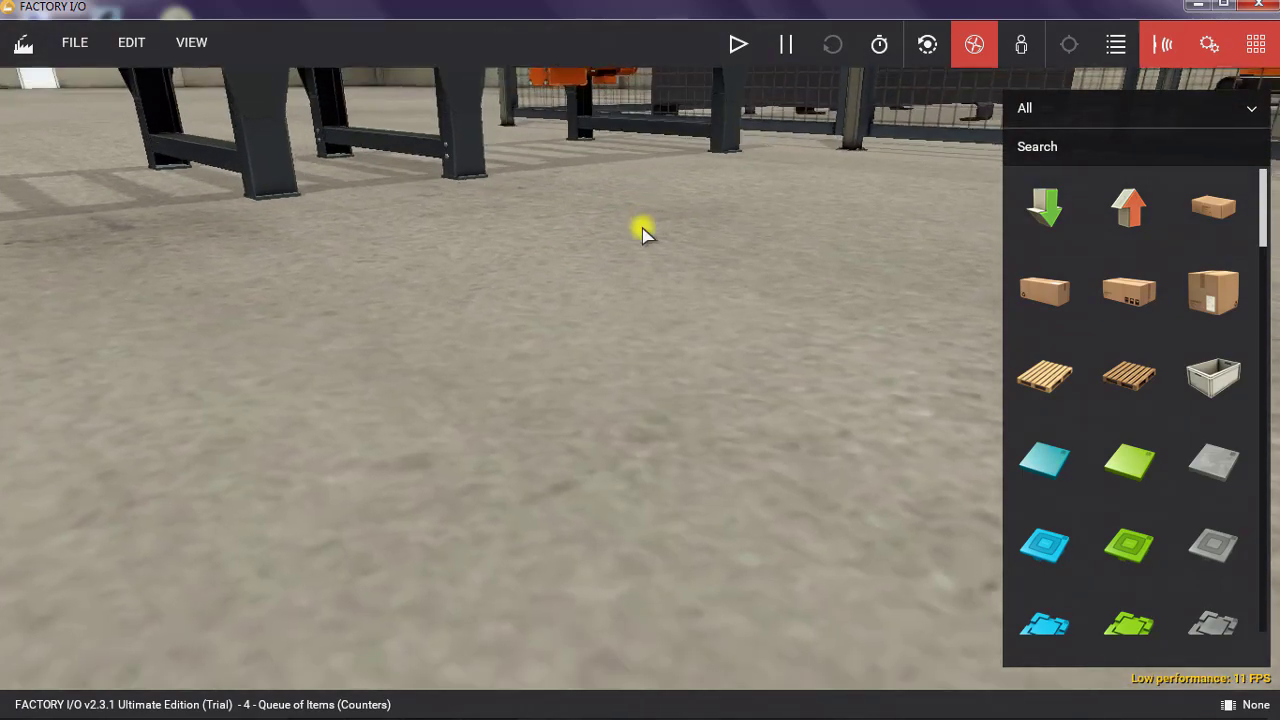
# Raise the fly camera vertically to look down on the emitter at the conveyor's entry end.
pyautogui.scroll(6, 643, 234)
pyautogui.scroll(10, 642, 234)
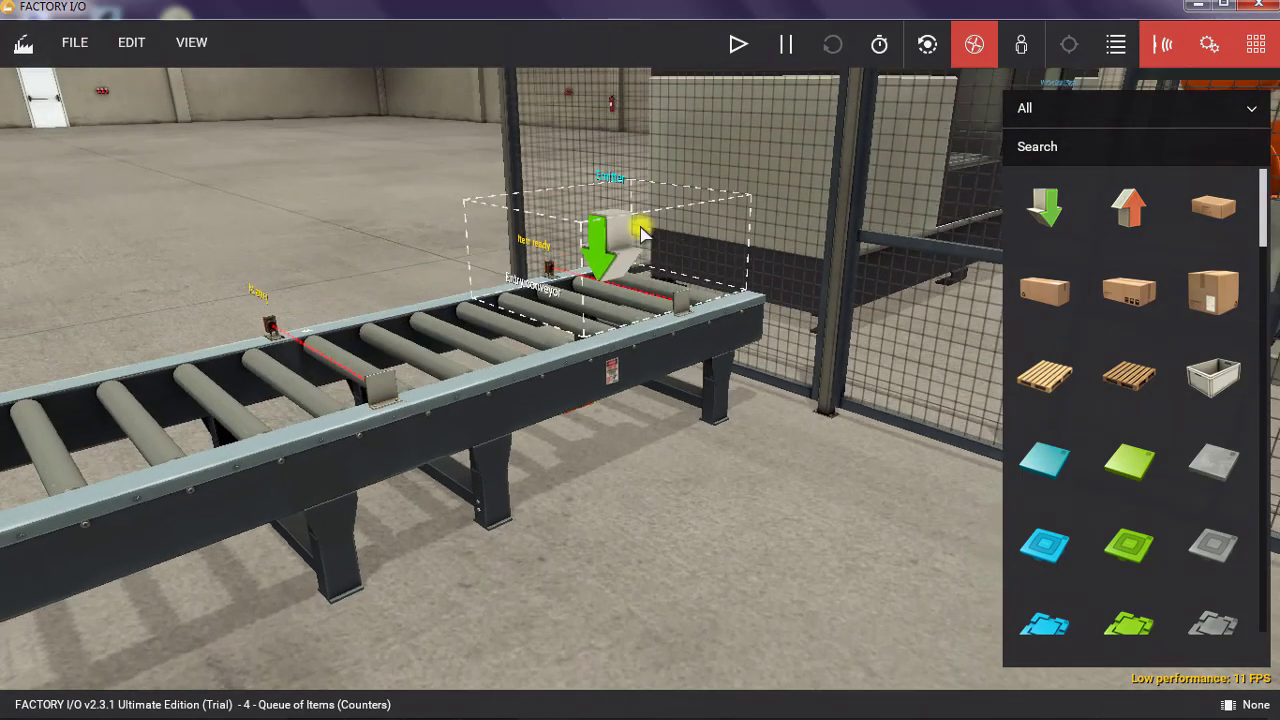
pyautogui.scroll(3, 610, 430)
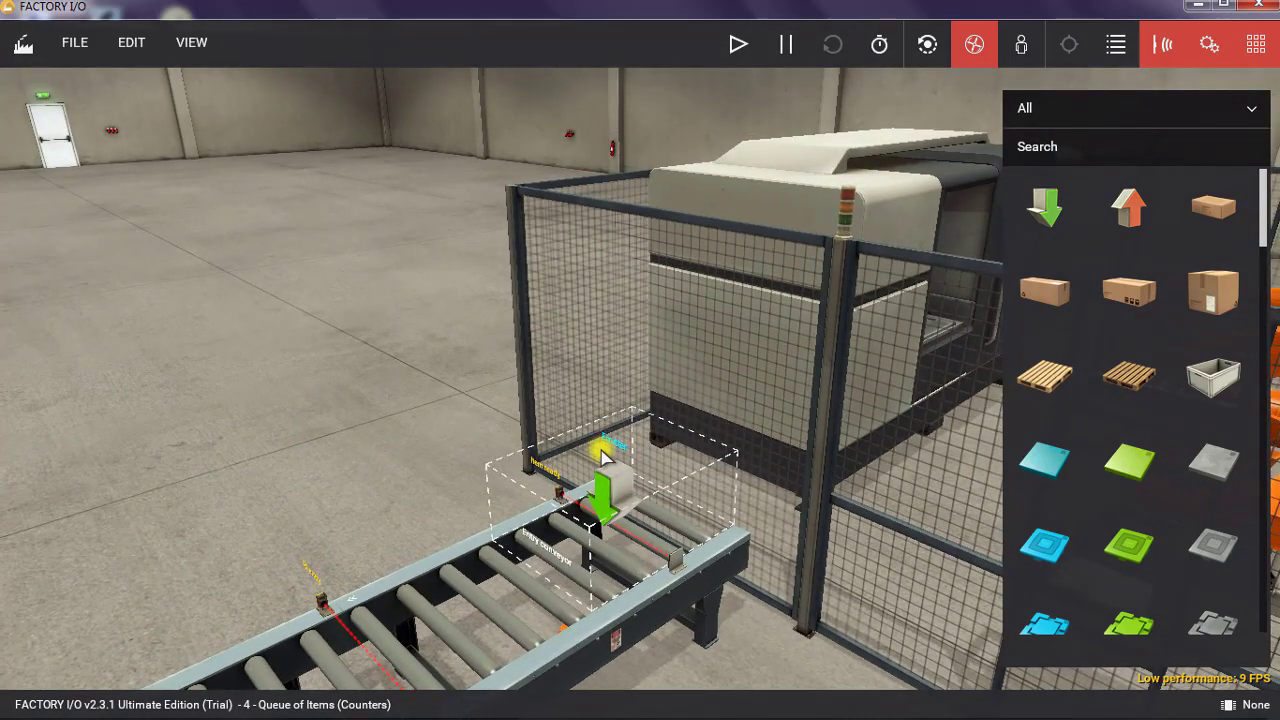
# Move the fly camera back to an overview of the whole line, and closer to the roller conveyor again.
pyautogui.scroll(-2, 601, 455)
pyautogui.scroll(-10, 597, 445)
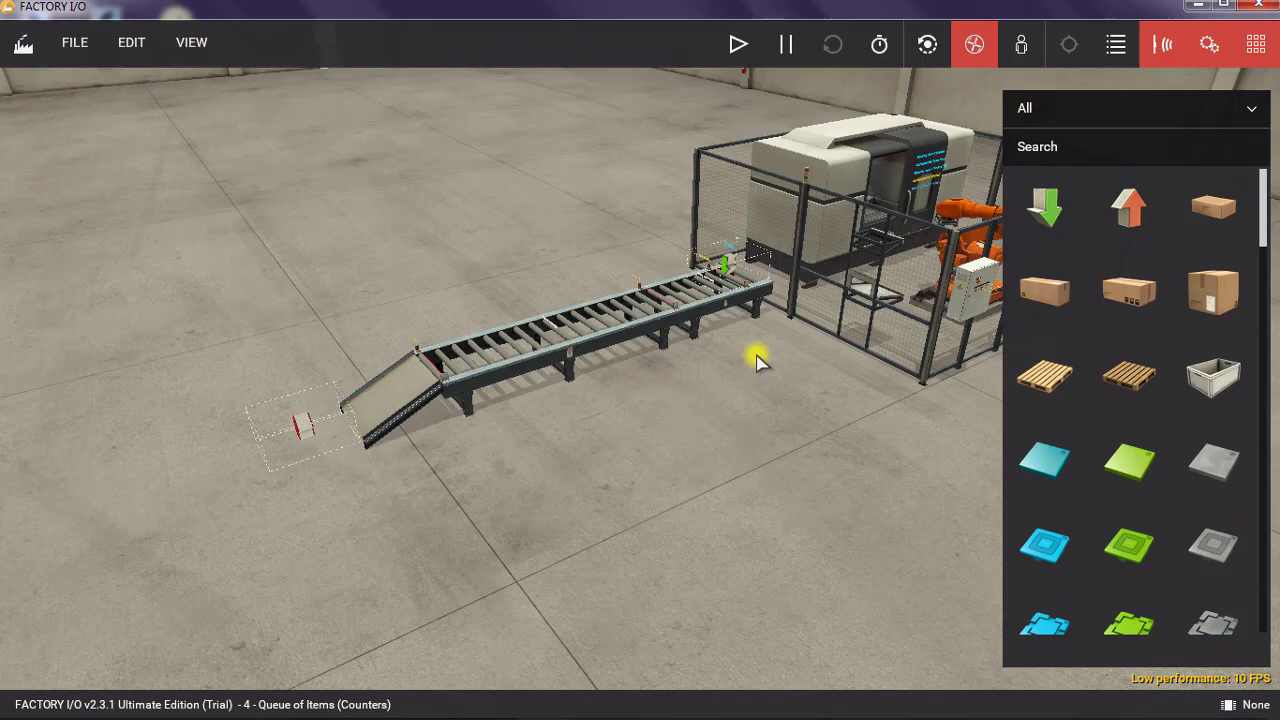
pyautogui.scroll(5, 757, 360)
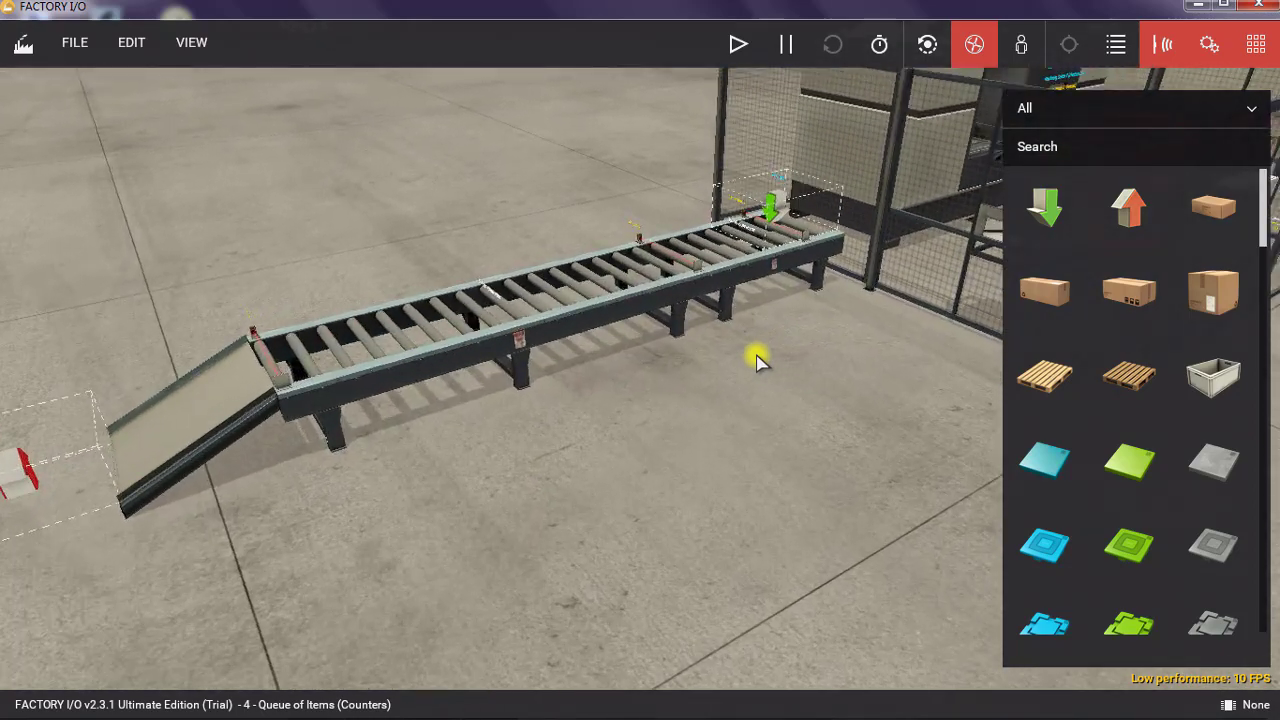
# Zoom the fly camera in to the conveyor's legs and back out to an overview of the conveyor and machining cell.
pyautogui.scroll(6, 757, 360)
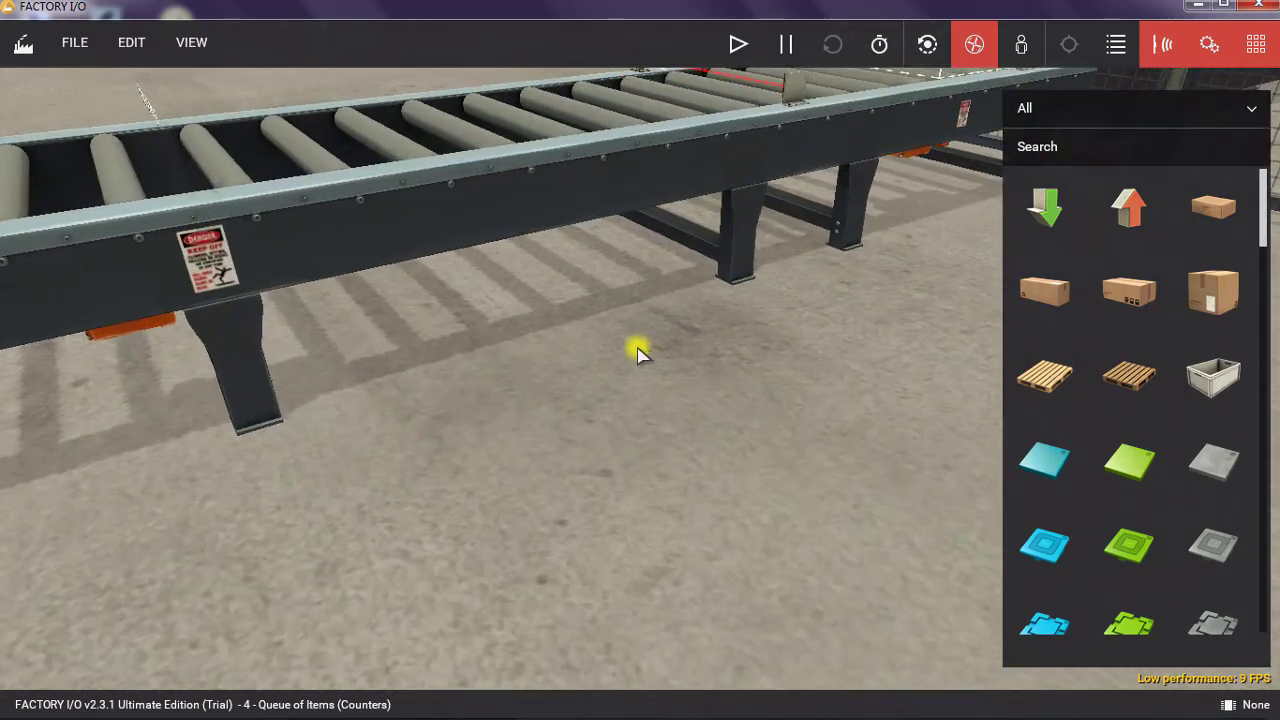
pyautogui.scroll(2, 638, 352)
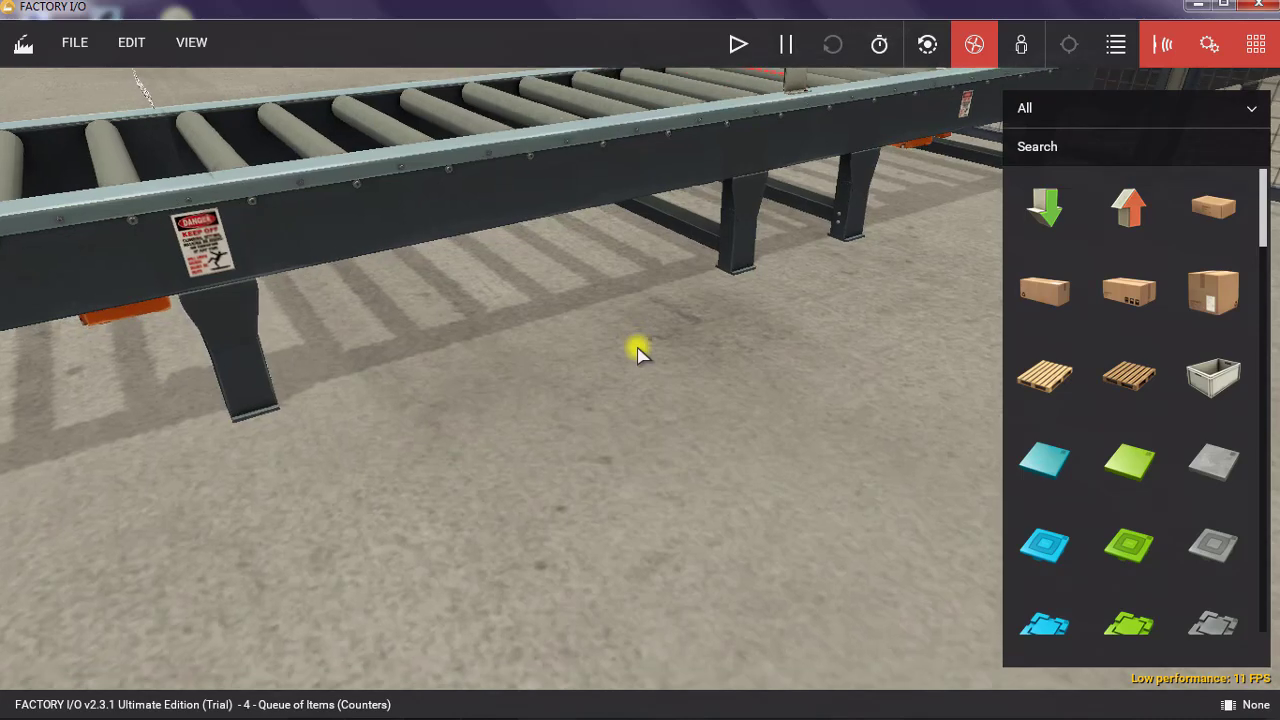
pyautogui.scroll(-8, 638, 352)
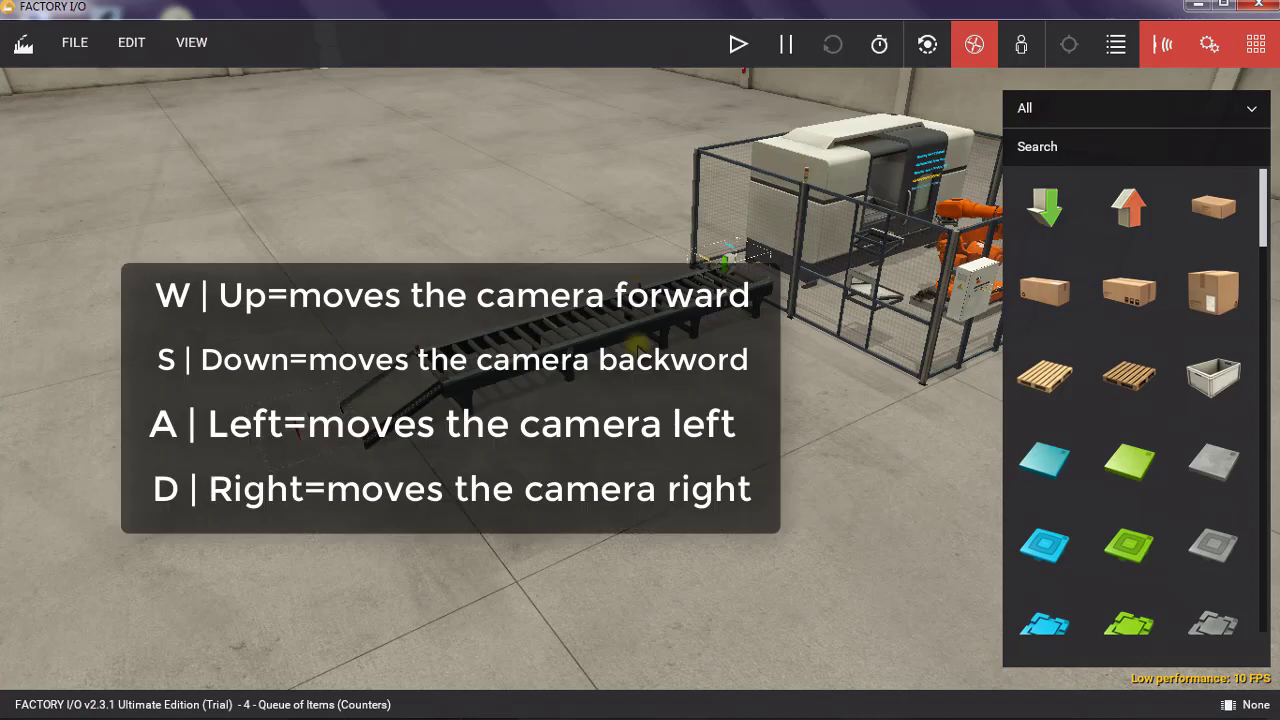
# Move the fly camera forward, backward, left and right around the line, finishing with the conveyor and fenced cell both in view.
pyautogui.press('w')
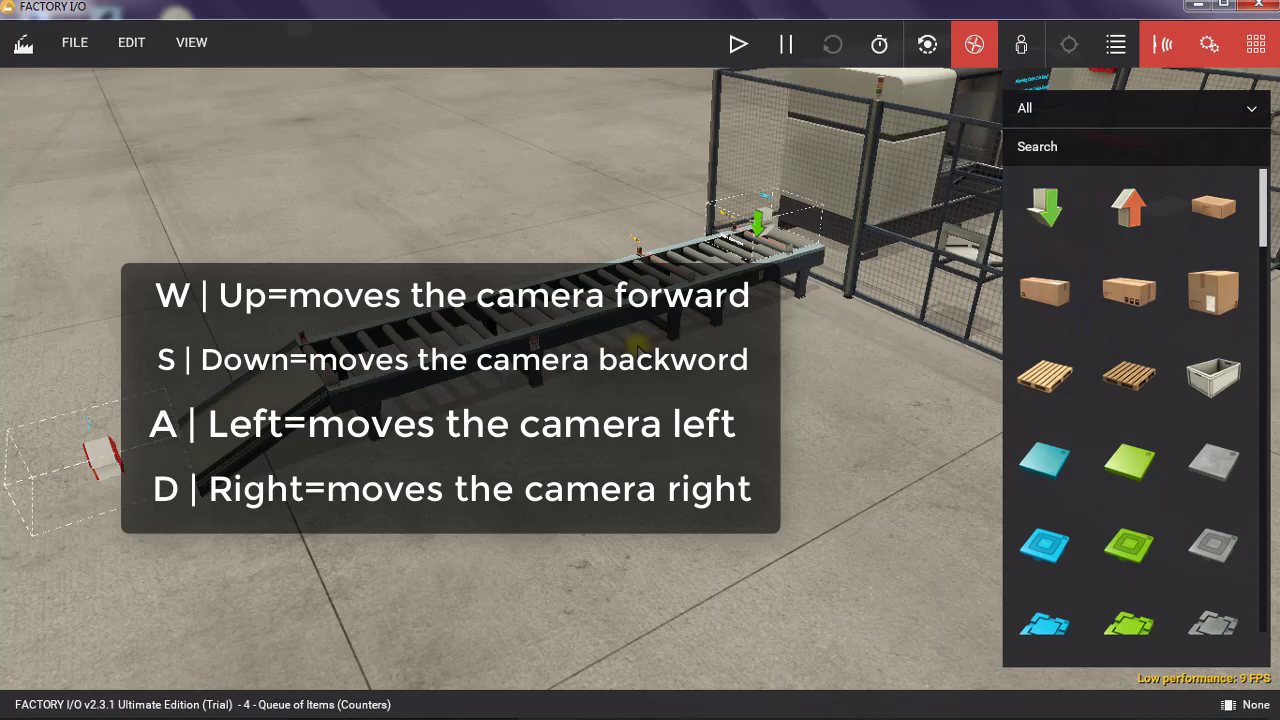
pyautogui.press('d')
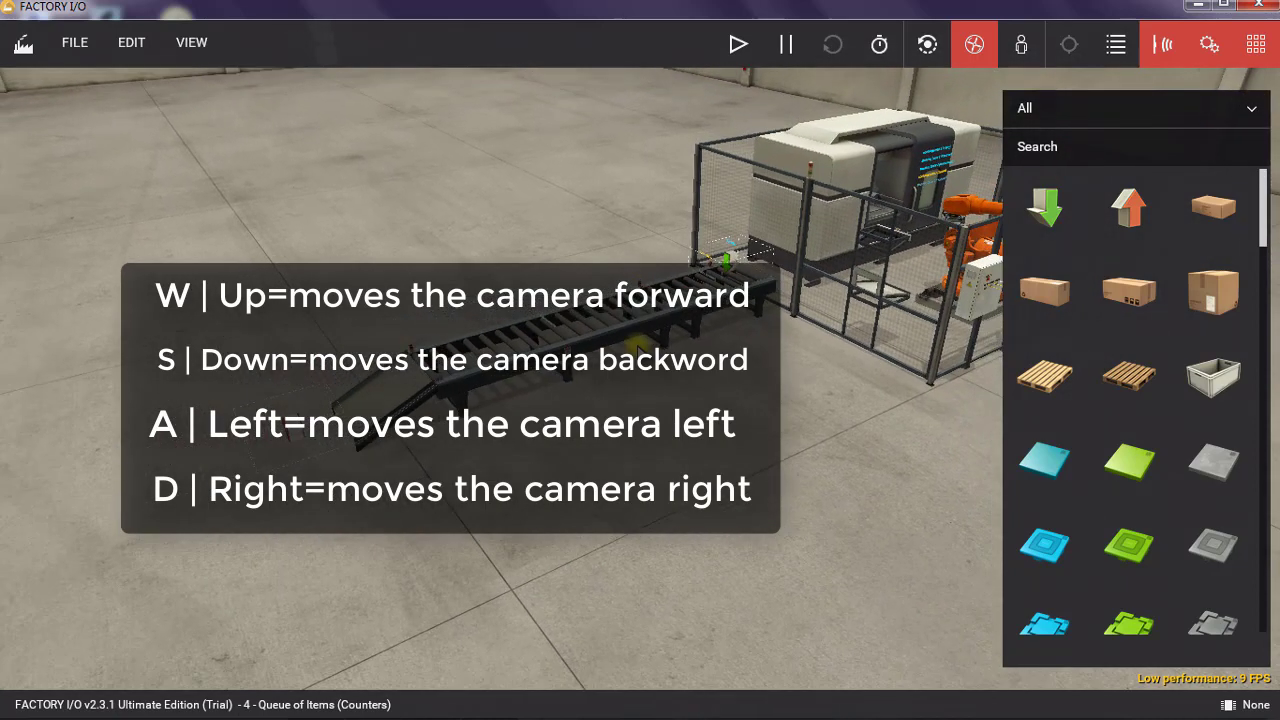
pyautogui.press('s')
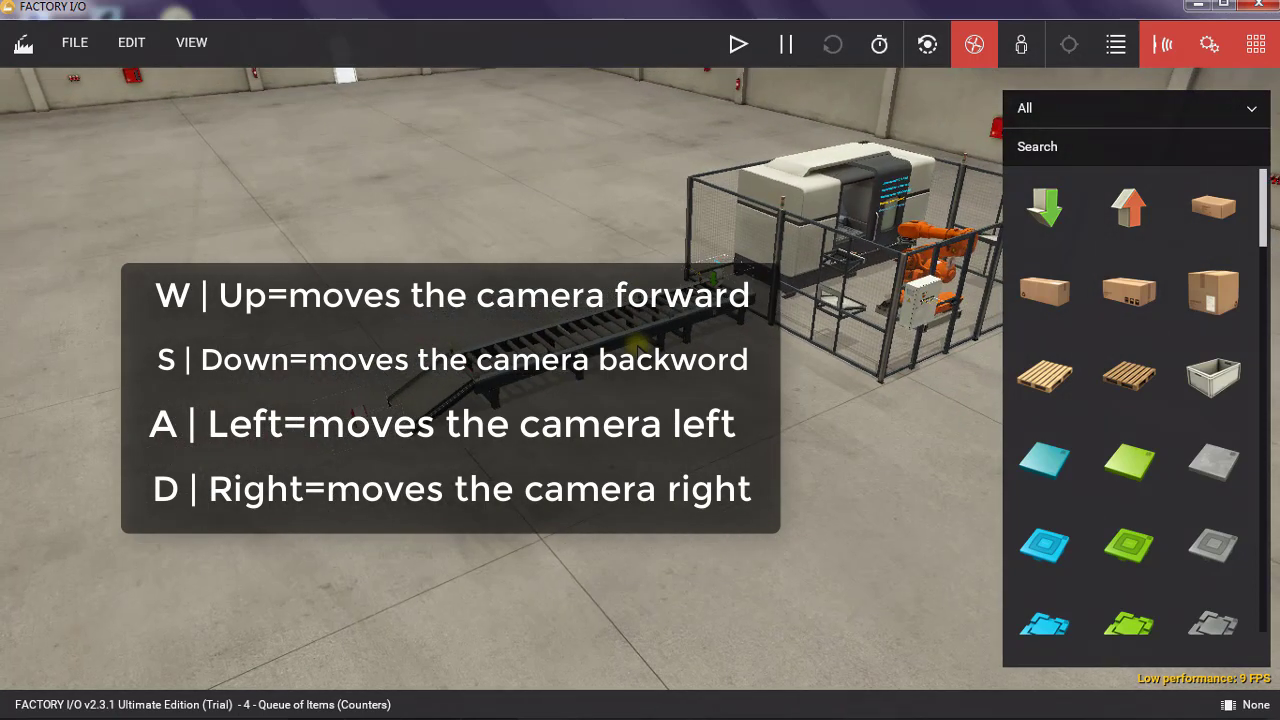
pyautogui.press('a')
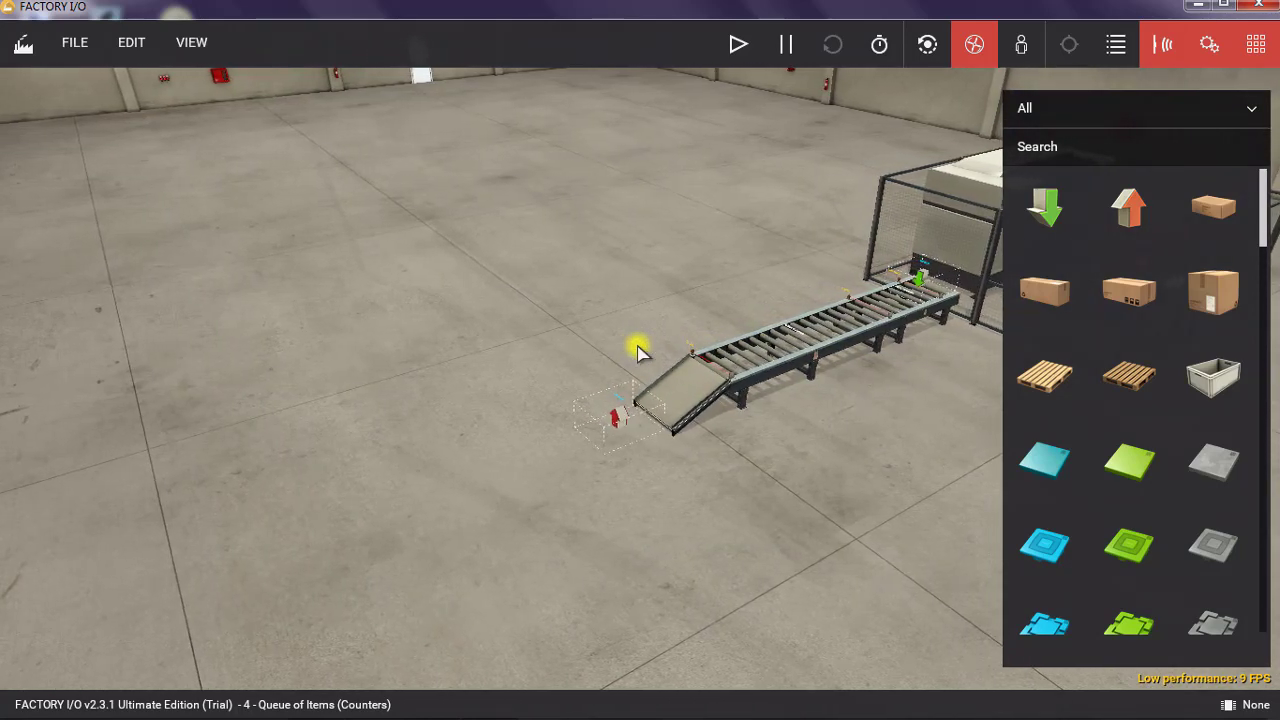
pyautogui.press('d')
pyautogui.press('d')
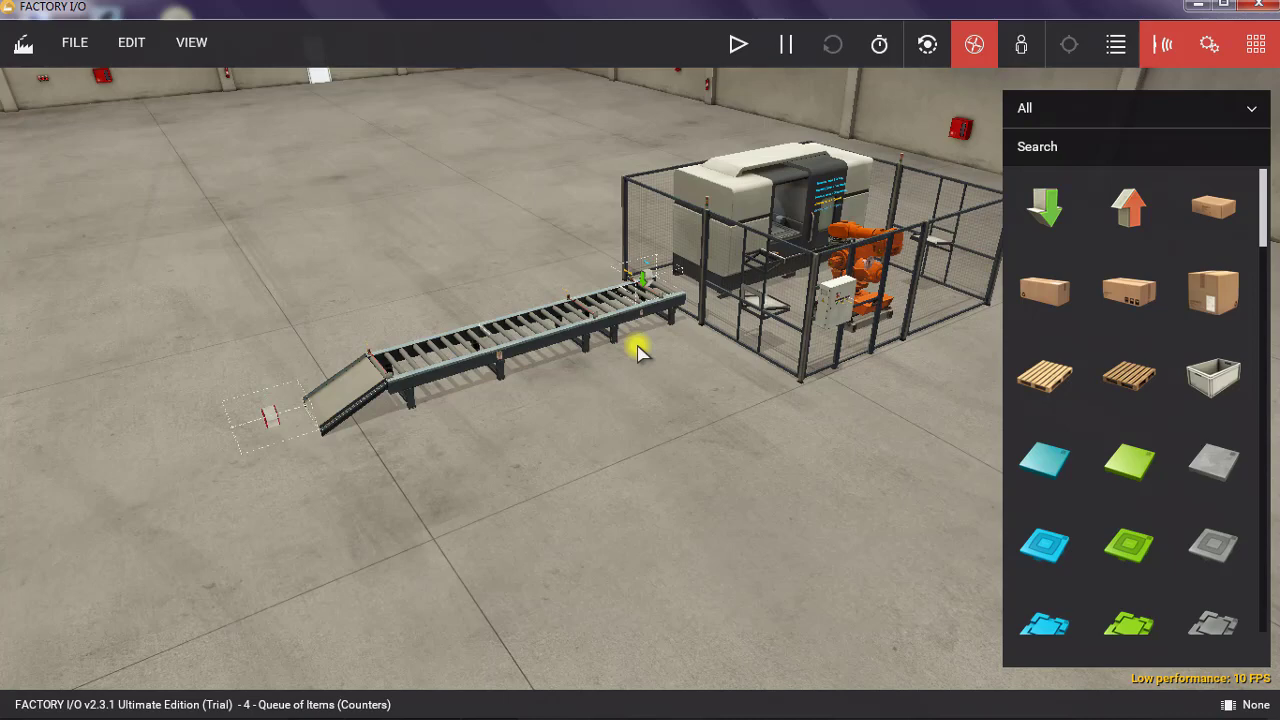
# Bring the fly camera closer to the conveyor, shift it sideways to the exit ramp and back, and pull it away again.
pyautogui.scroll(6, 637, 350)
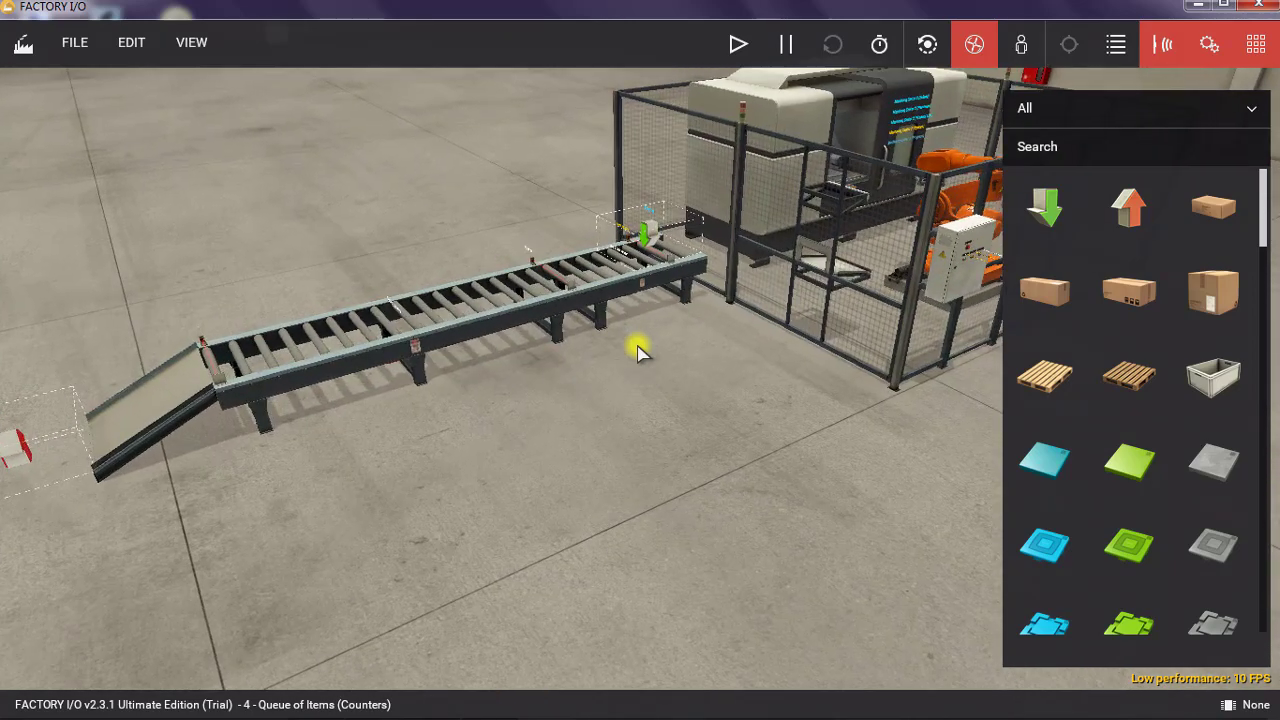
pyautogui.press('a')
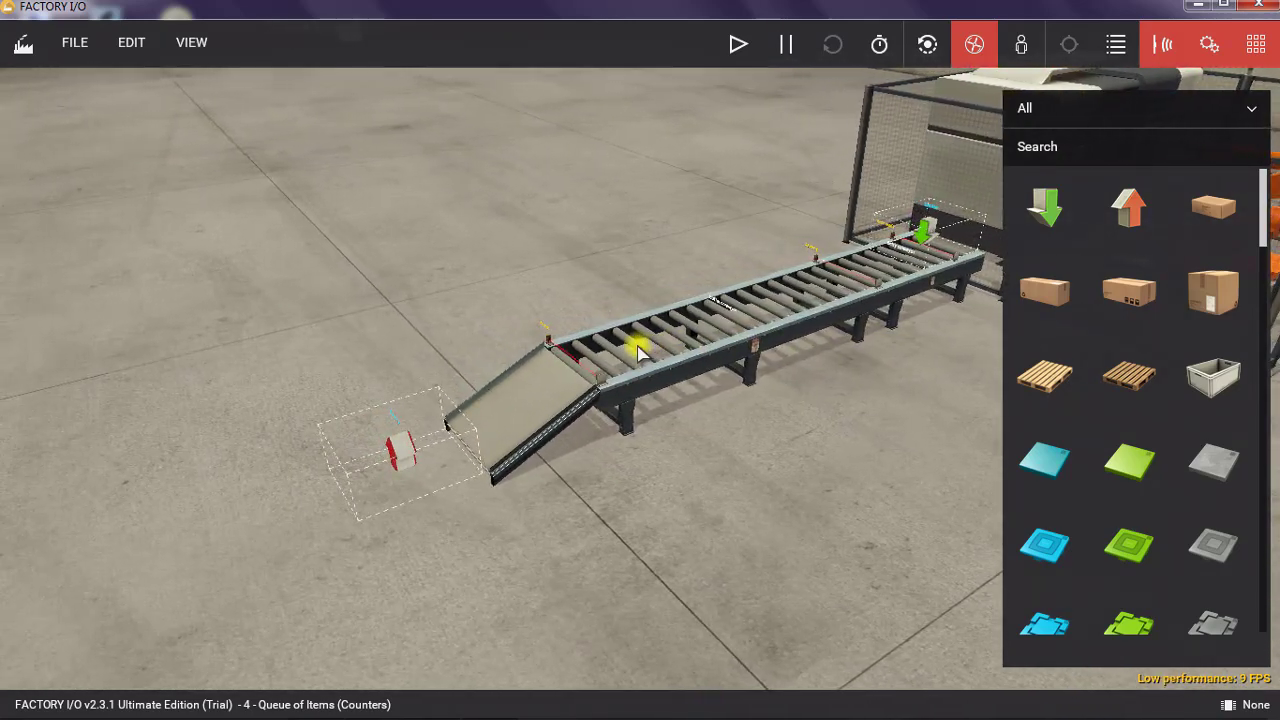
pyautogui.press('d')
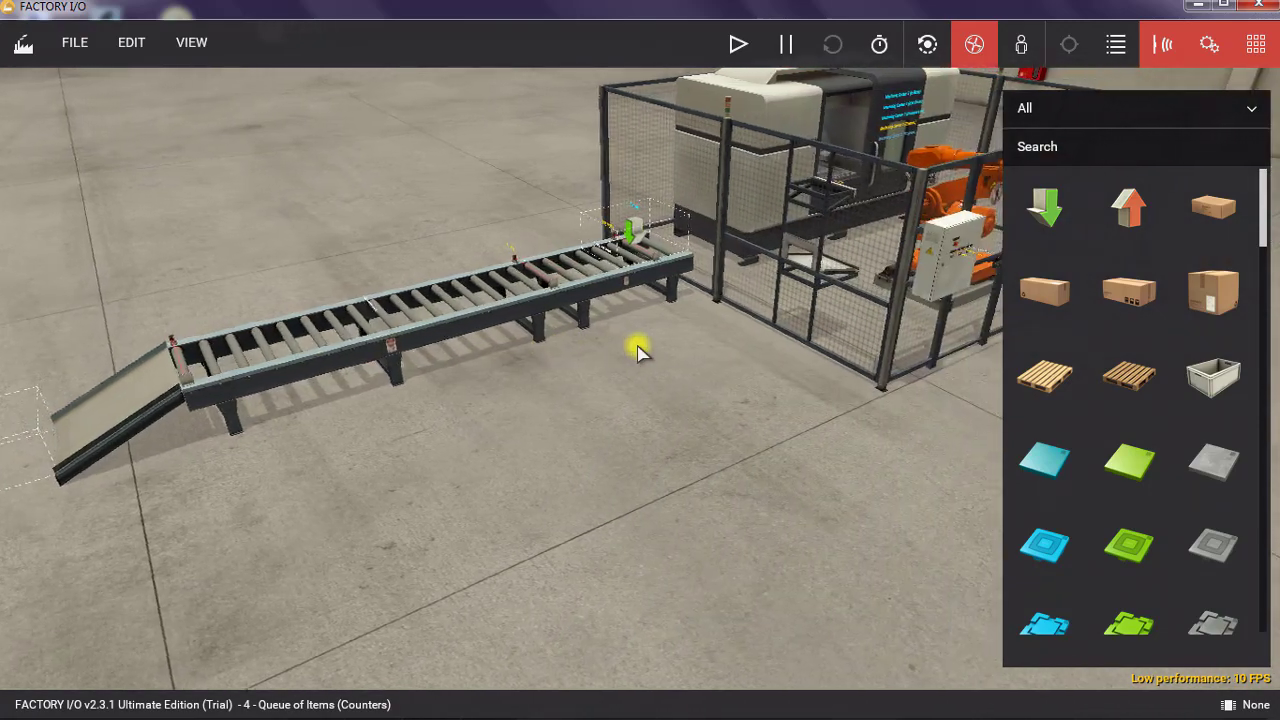
pyautogui.scroll(-3, 637, 350)
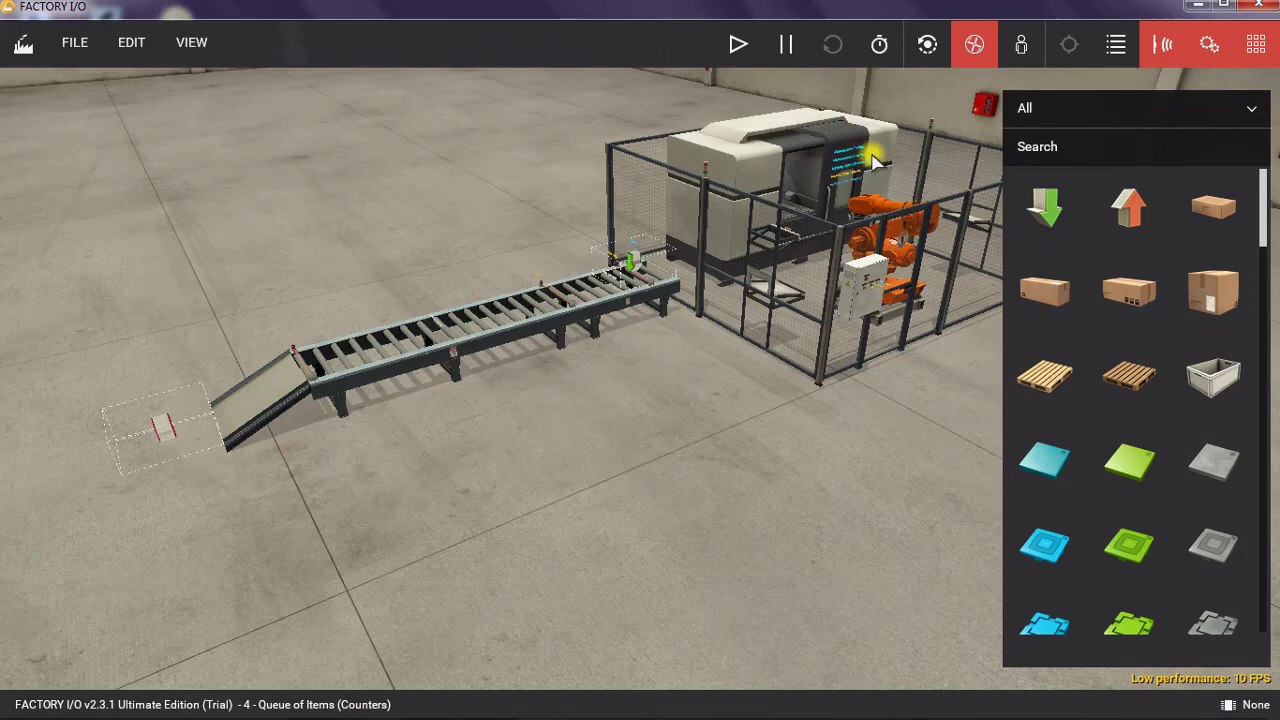
# Switch to the first-person camera and aim it at the roller conveyor.
pyautogui.click(1020, 45)
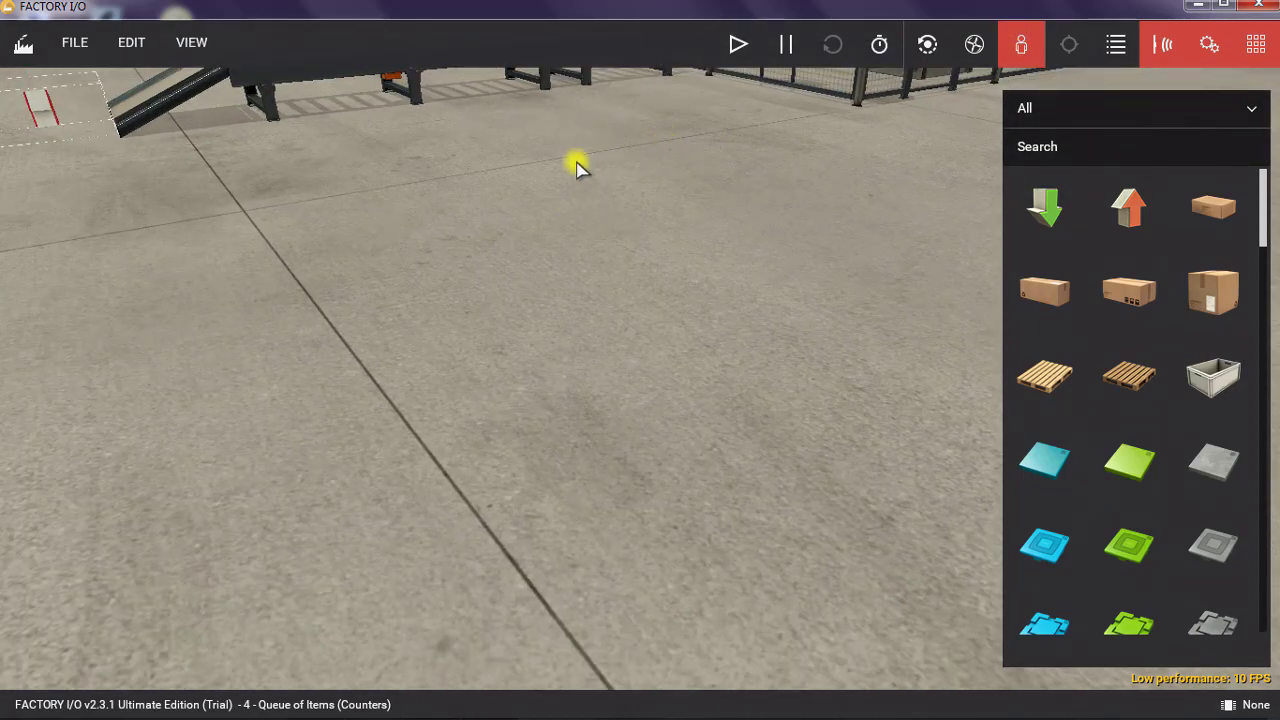
pyautogui.doubleClick(701, 137)
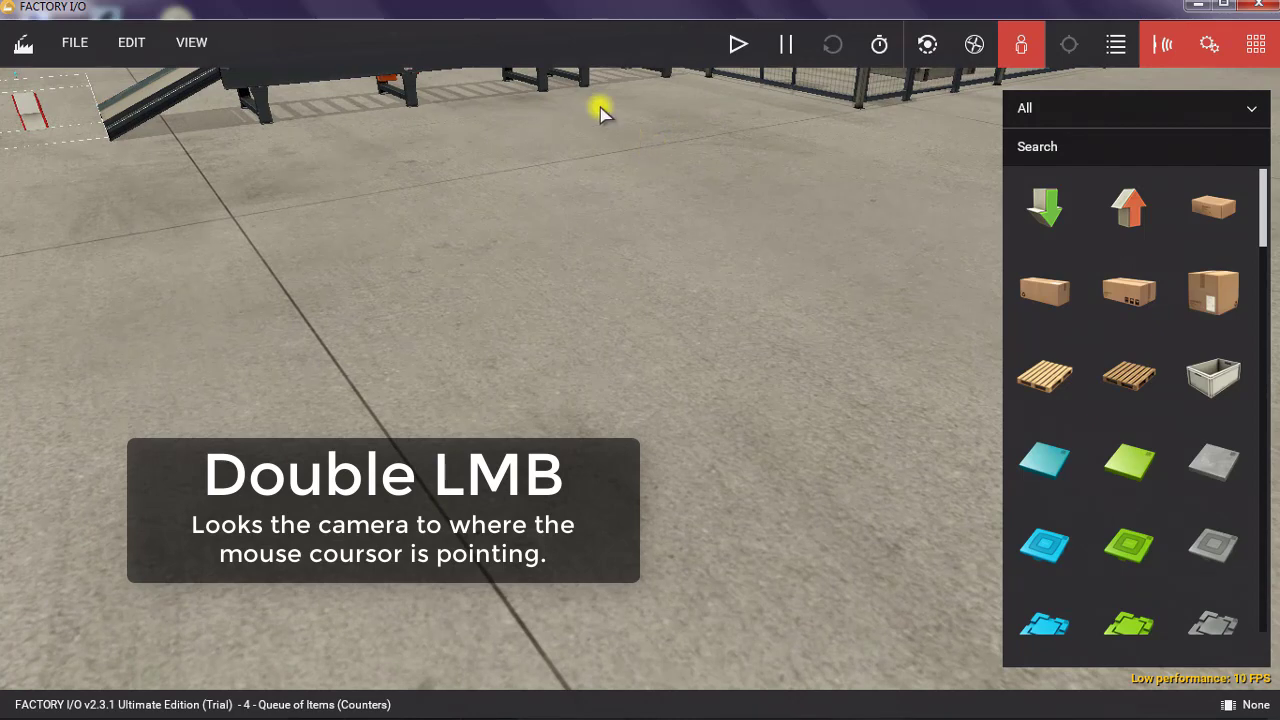
pyautogui.doubleClick(560, 78)
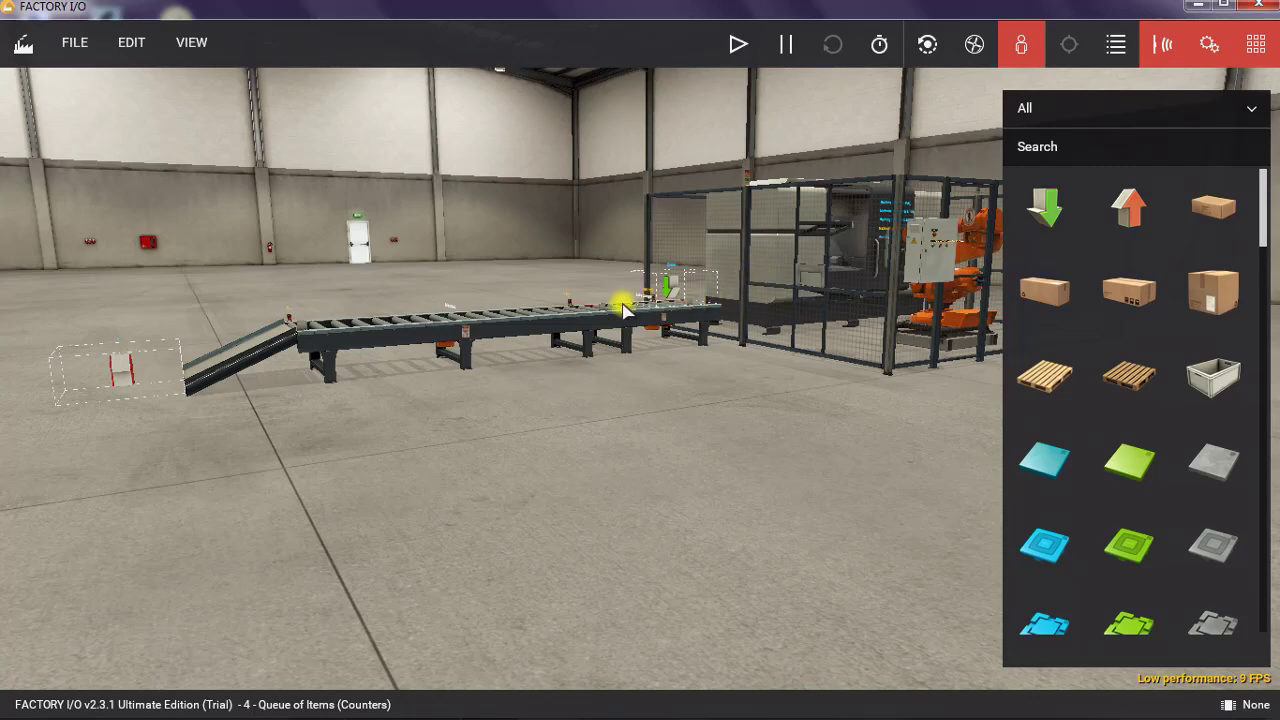
# Rotate the first-person camera in several directions to view the conveyor, the fenced cell and the hall's roof.
pyautogui.moveTo(623, 303); pyautogui.dragTo(577, 331, button='right')
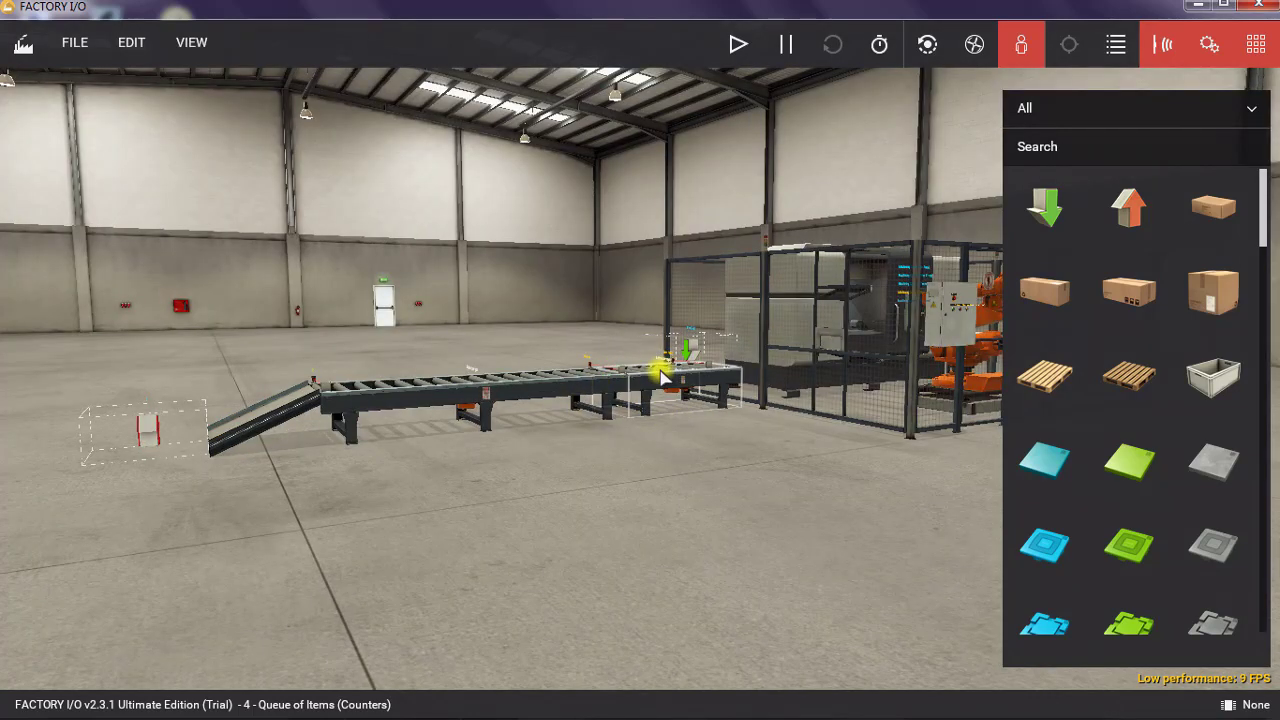
pyautogui.moveTo(586, 409); pyautogui.dragTo(597, 457, button='right')
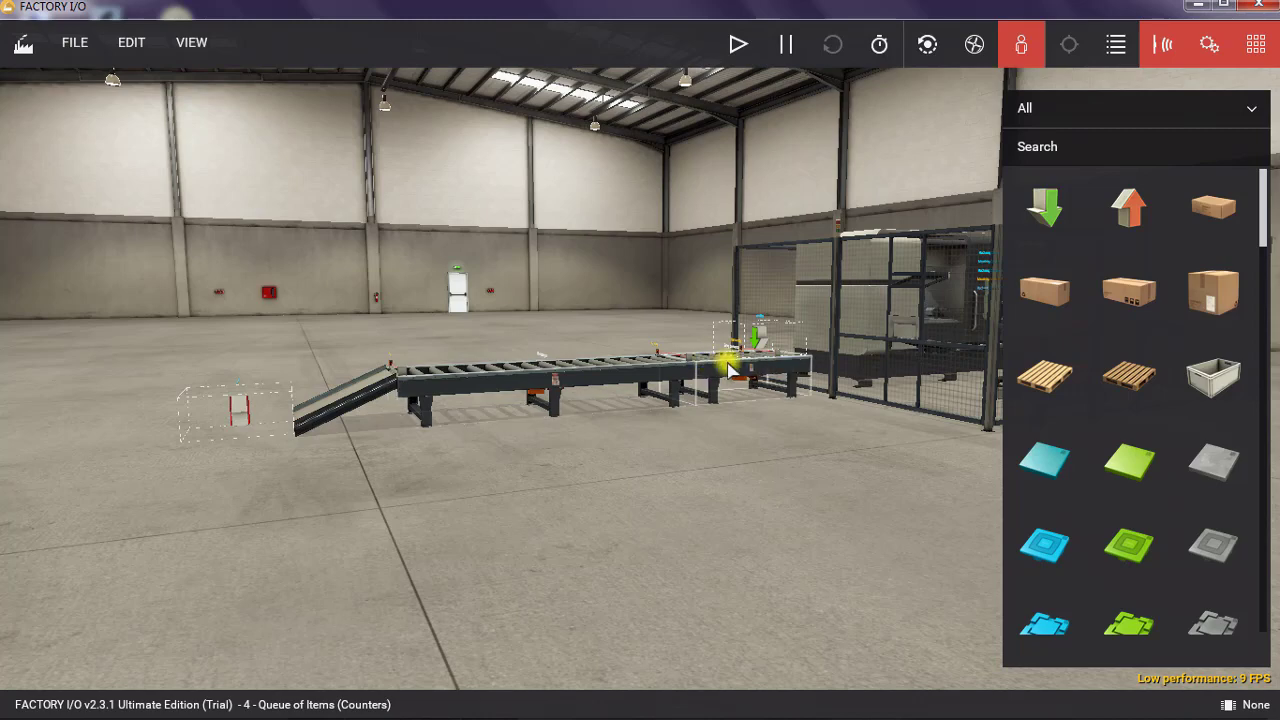
pyautogui.press('d')
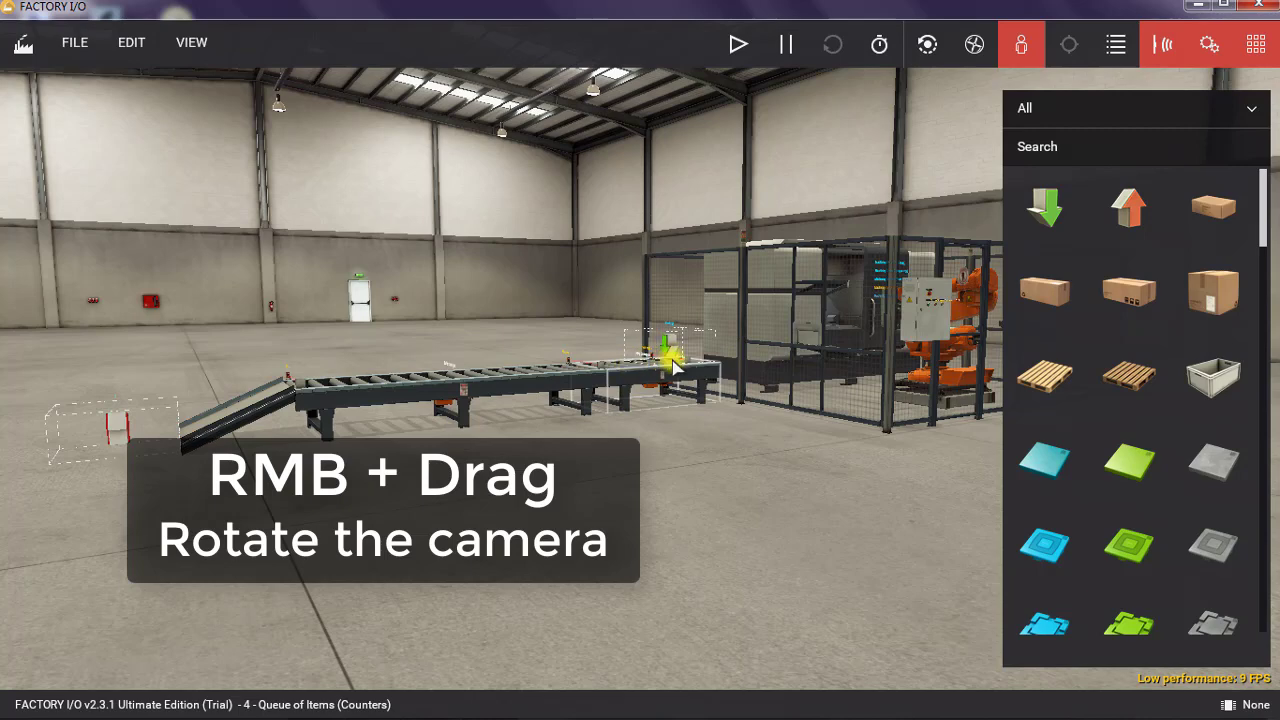
pyautogui.moveTo(640, 364)
pyautogui.mouseDown(button='right')
pyautogui.moveTo(626, 360)
pyautogui.moveTo(651, 363)
pyautogui.moveTo(640, 366)
pyautogui.mouseUp(button='right')
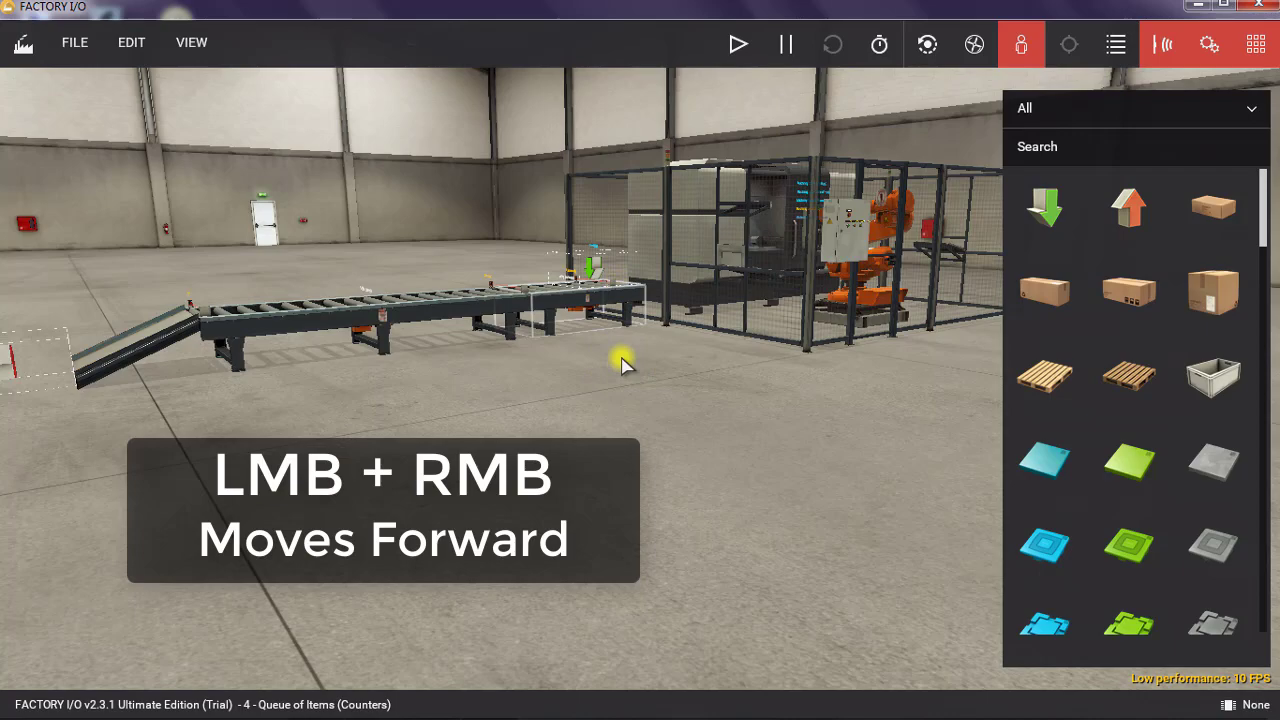
# Move the first-person camera forward to the emitter at the conveyor's end, and back away to view the whole cell.
pyautogui.moveTo(620, 363); pyautogui.dragTo(620, 363, button='right')
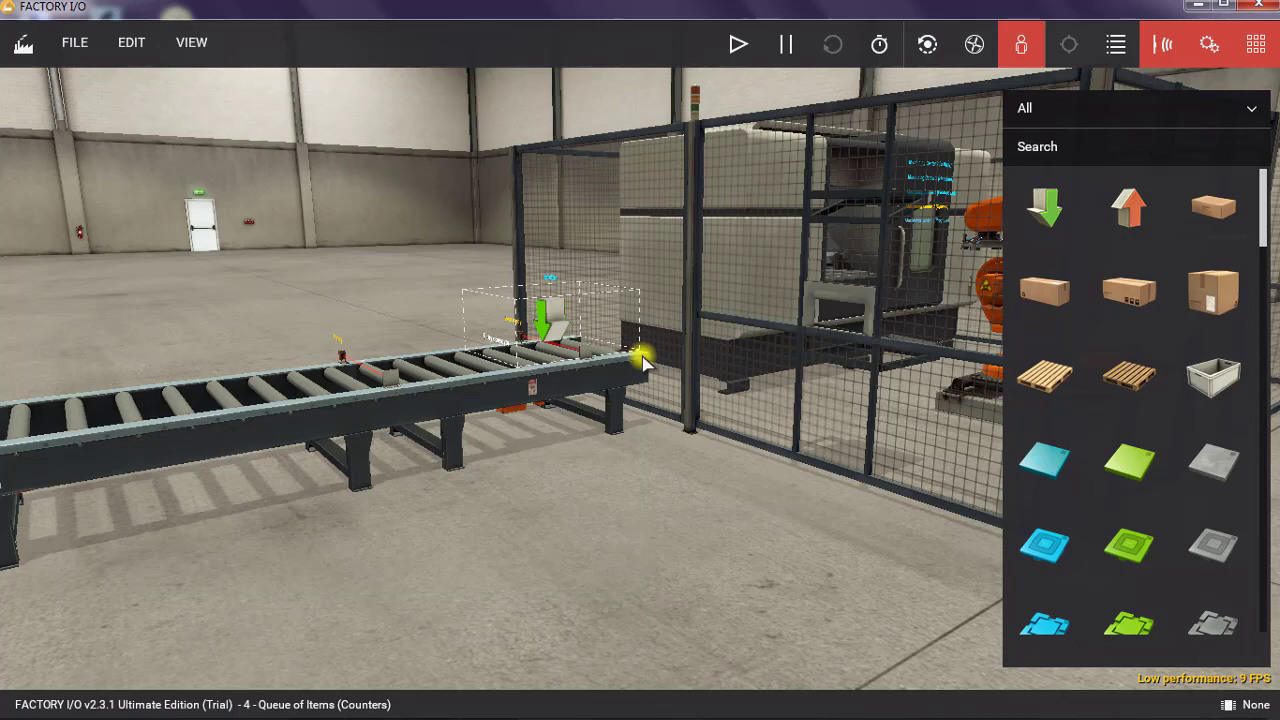
pyautogui.scroll(5, 641, 362)
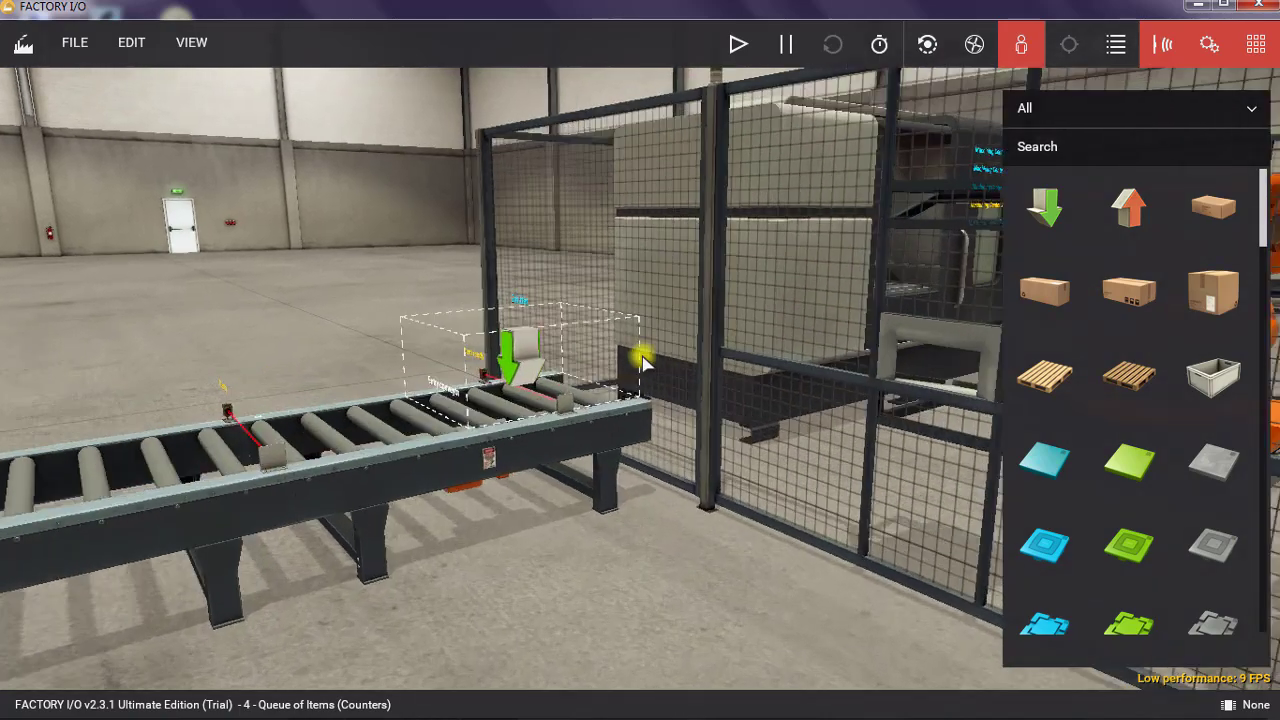
pyautogui.scroll(-5, 641, 362)
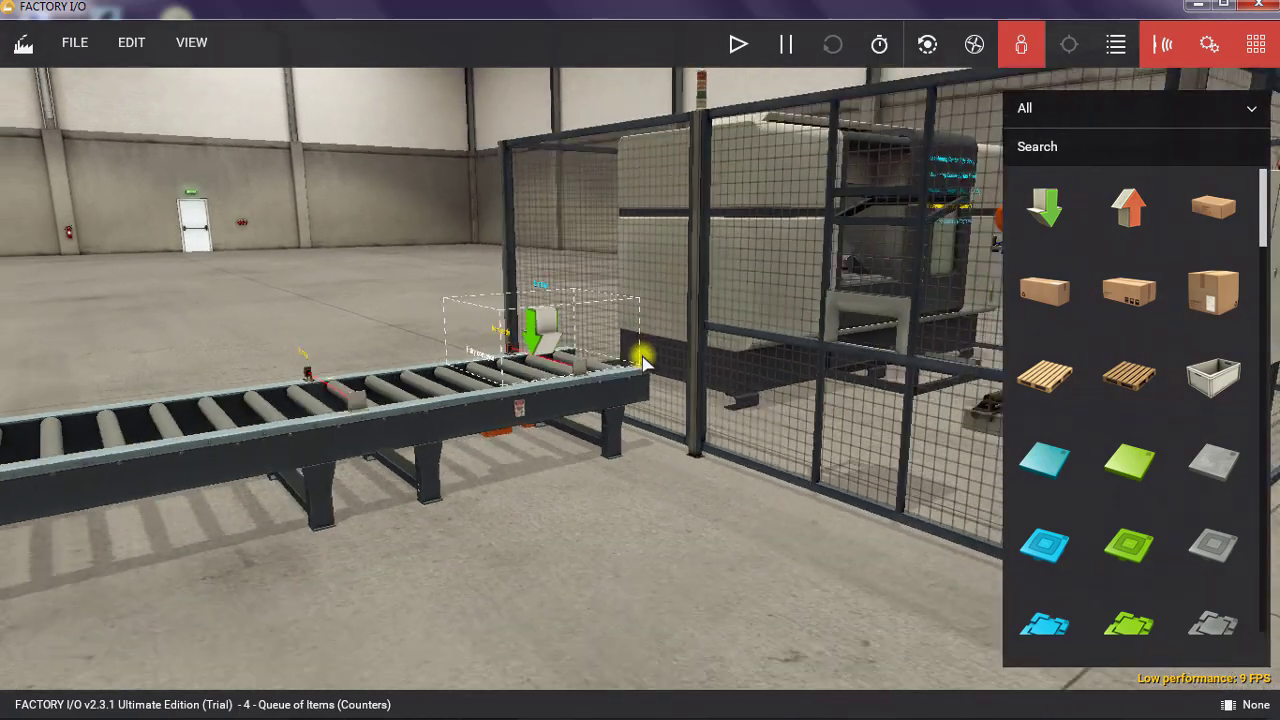
pyautogui.scroll(-5, 641, 362)
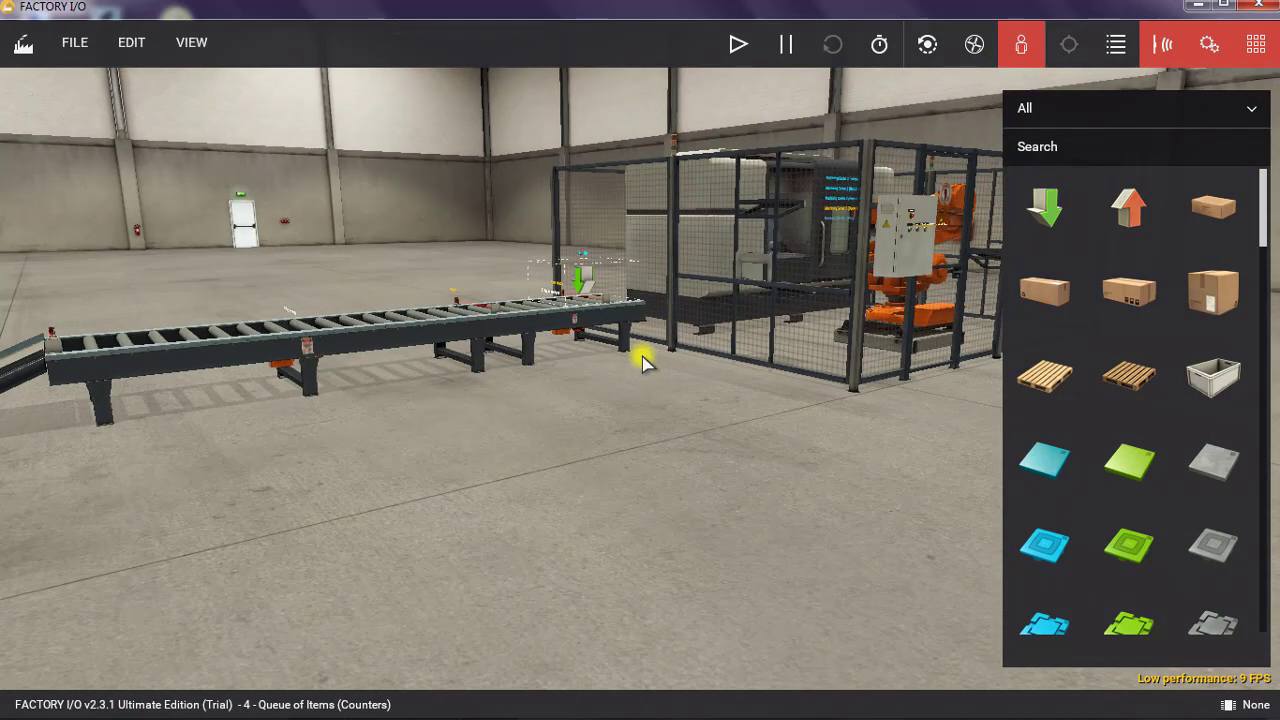
# Move the first-person camera left to the conveyor's exit ramp, and right to the front of the robot cell.
pyautogui.press('a')
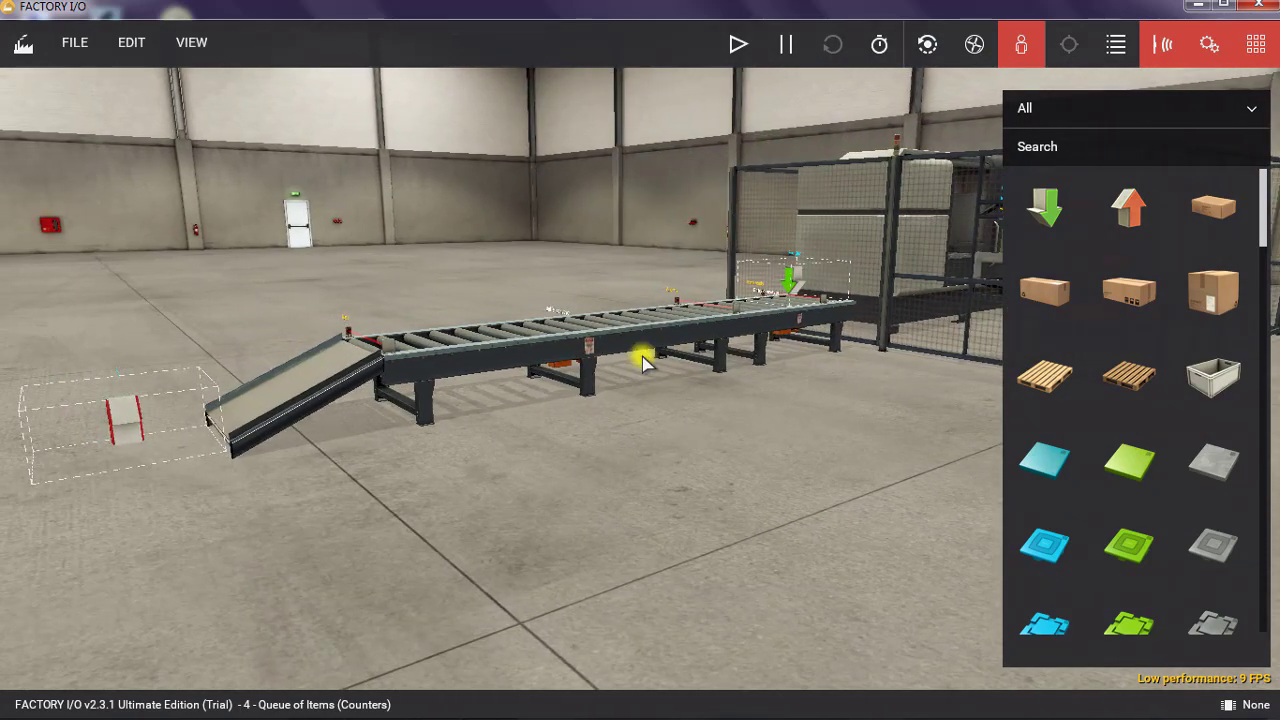
pyautogui.press('d')
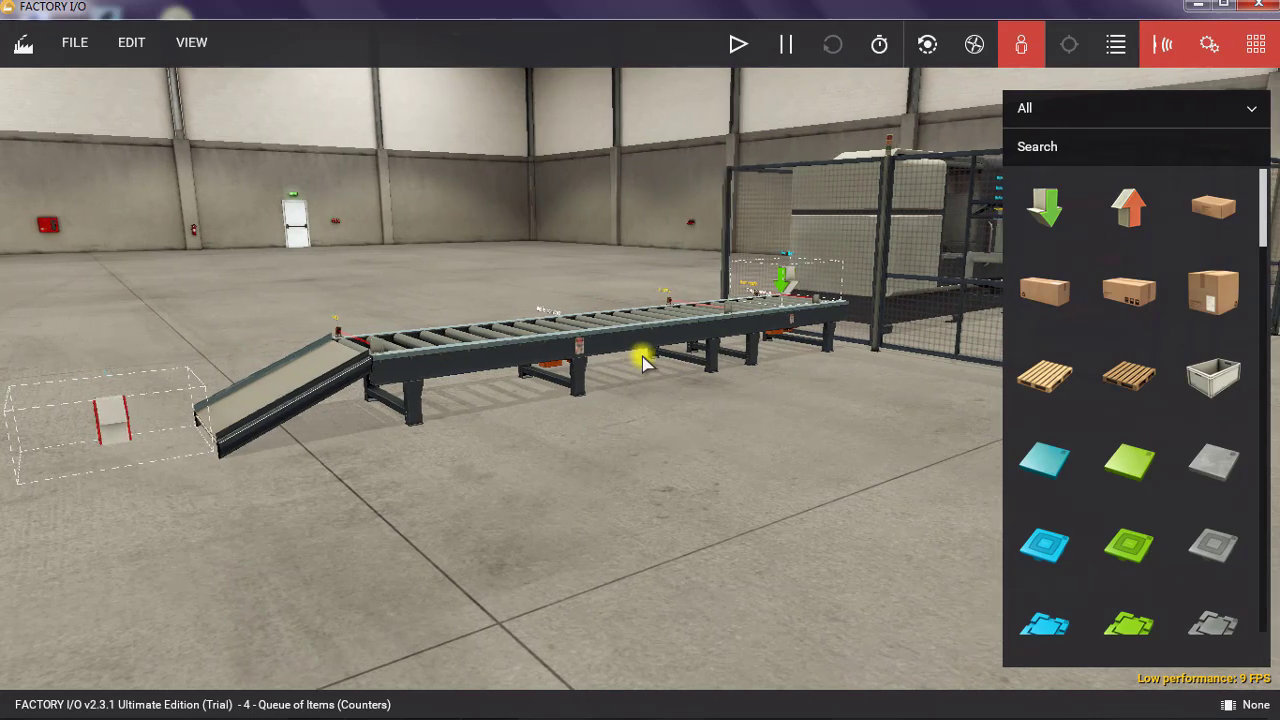
pyautogui.press('d')
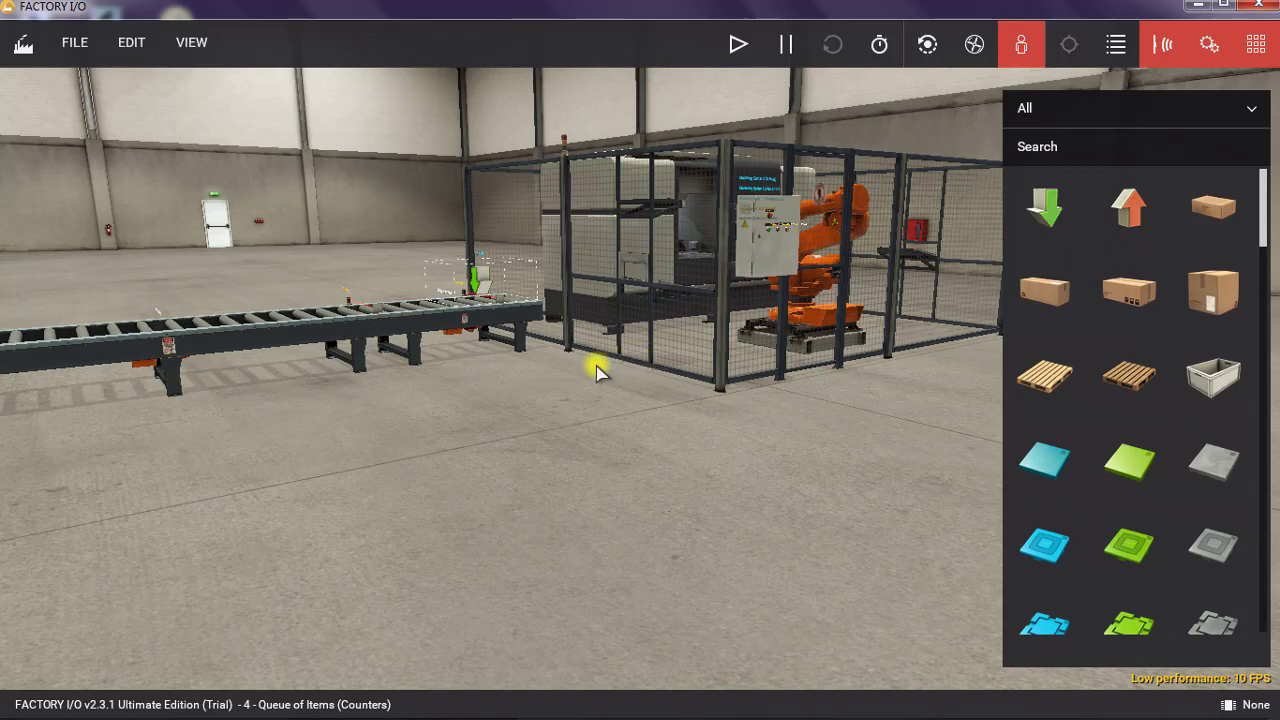
# Make the first-person camera jump repeatedly in front of the robot cell.
pyautogui.press('space')
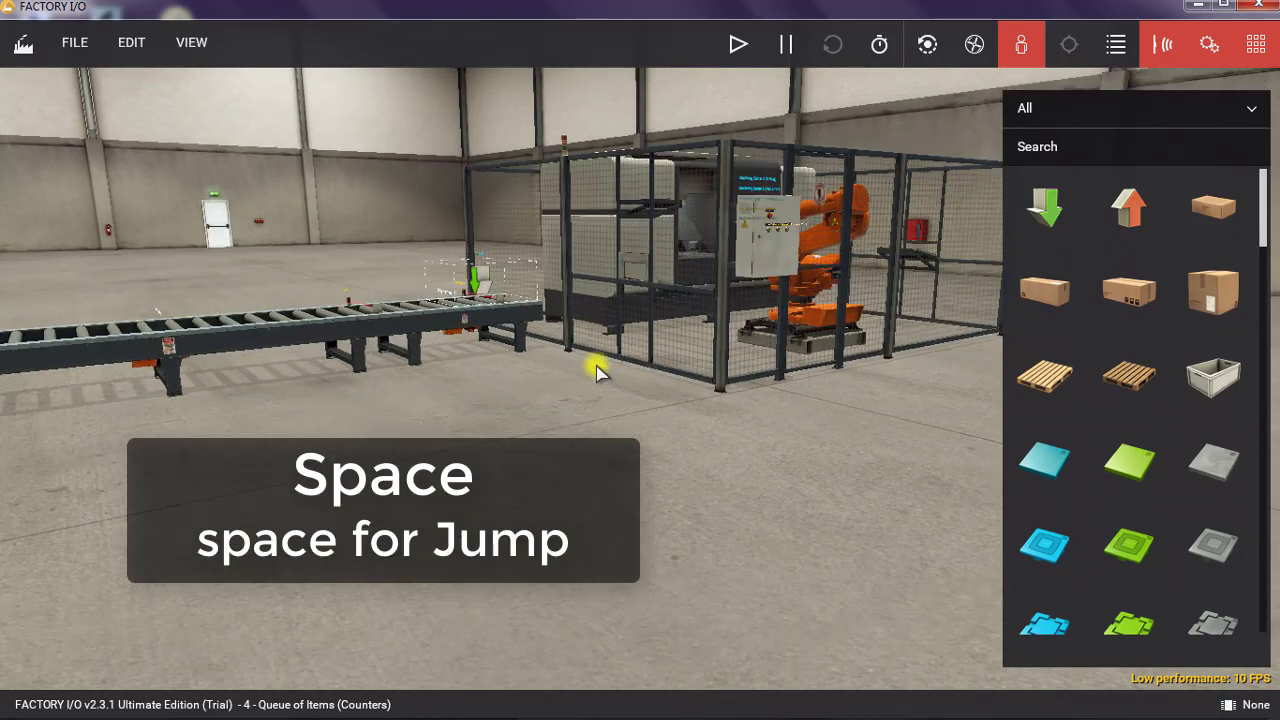
pyautogui.press('space')
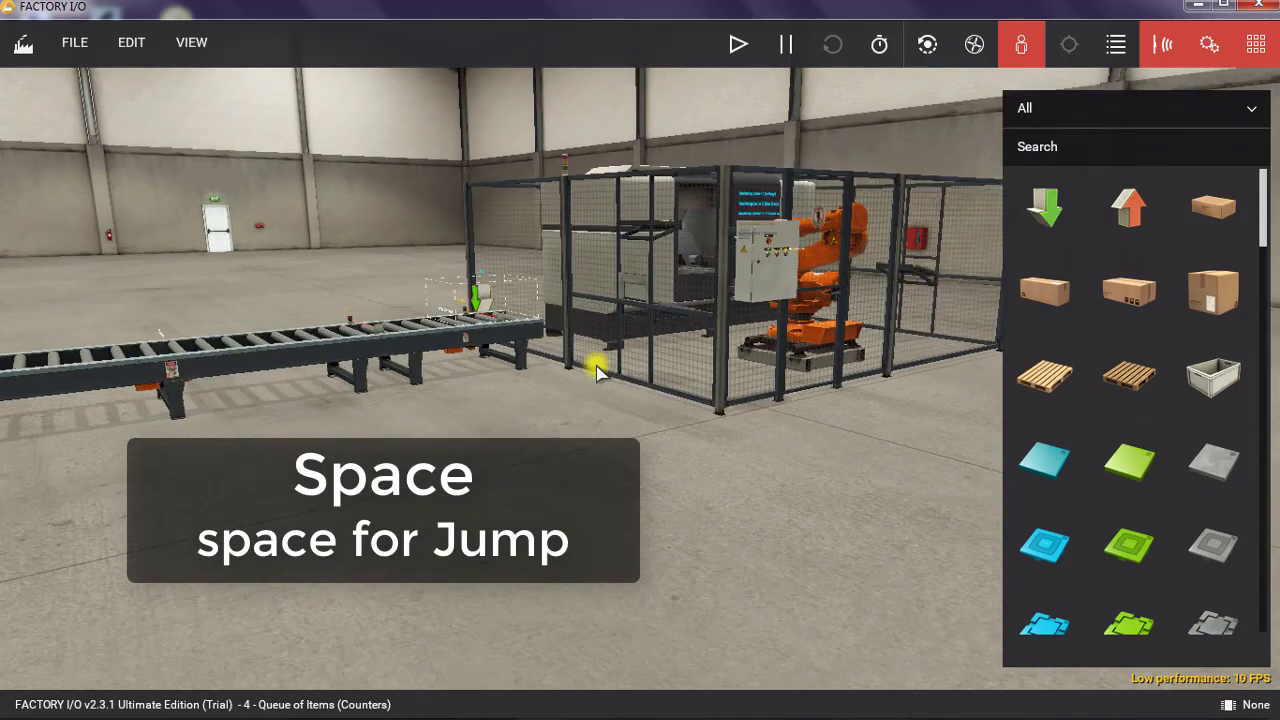
pyautogui.press('space')
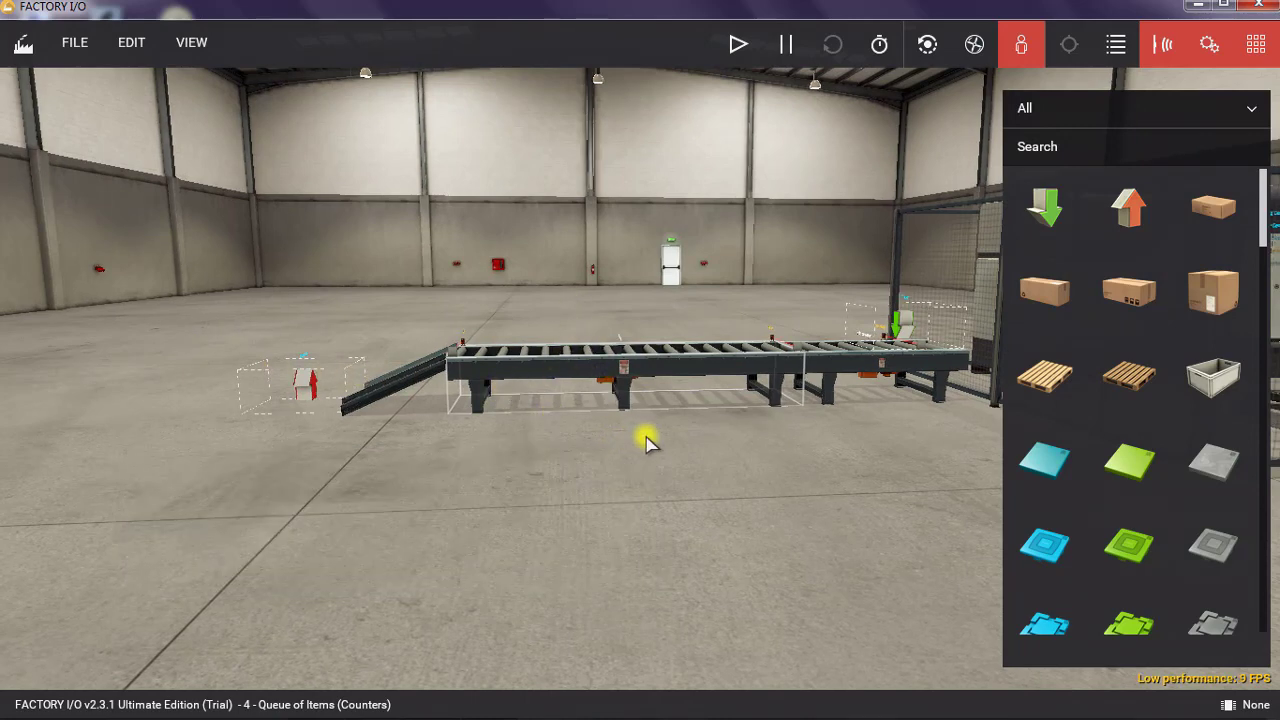
# Walk the first-person camera forward past the conveyor towards the white exit door in the far wall.
pyautogui.press('w')
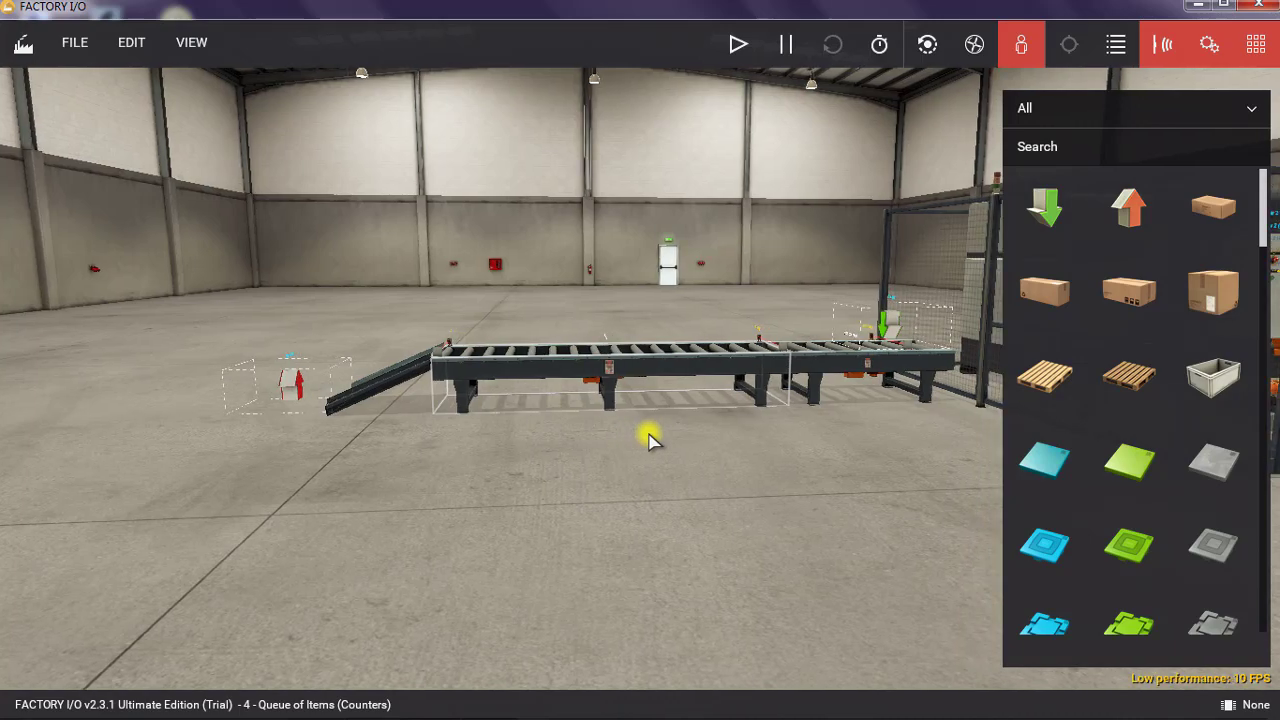
pyautogui.press('w')
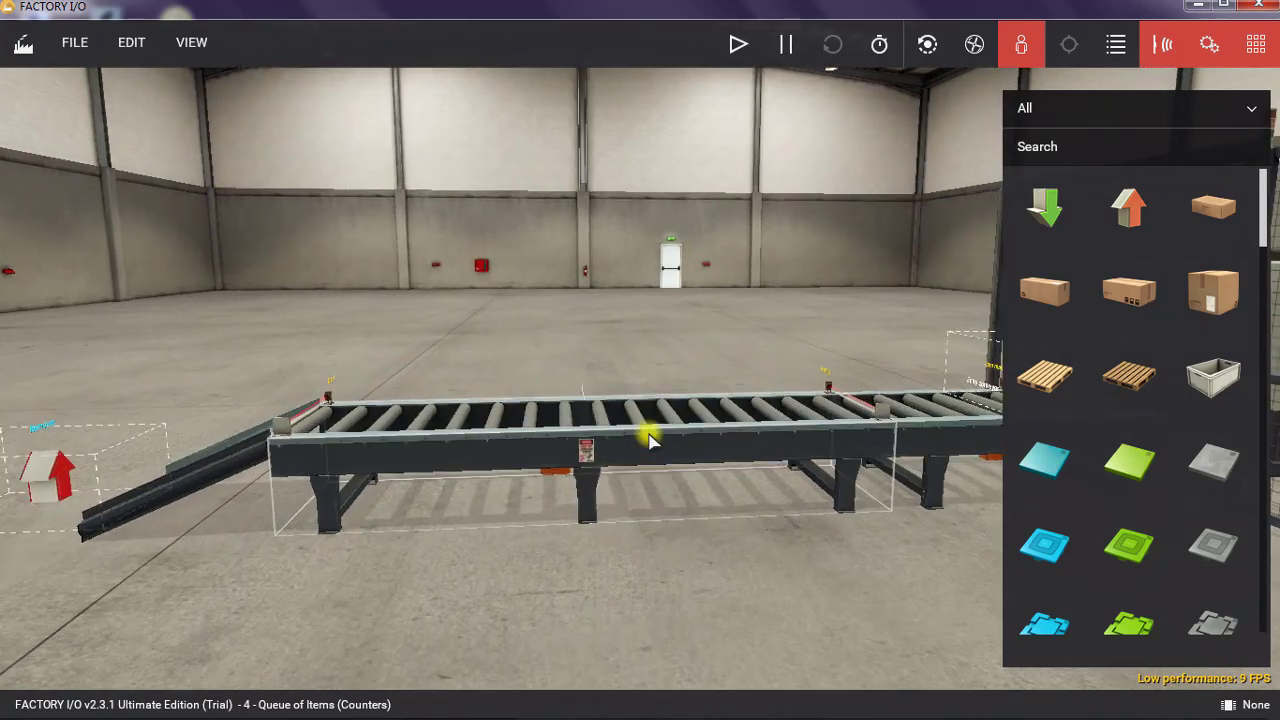
pyautogui.press('w')
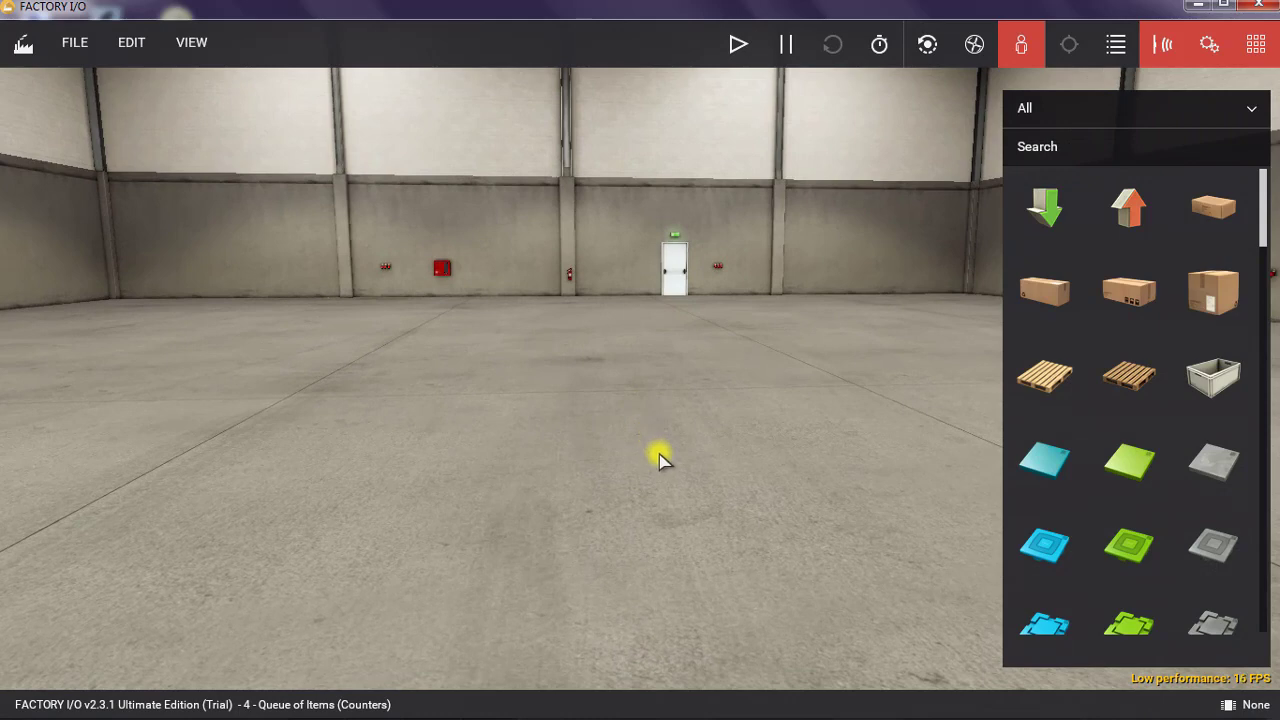
pyautogui.press('w')
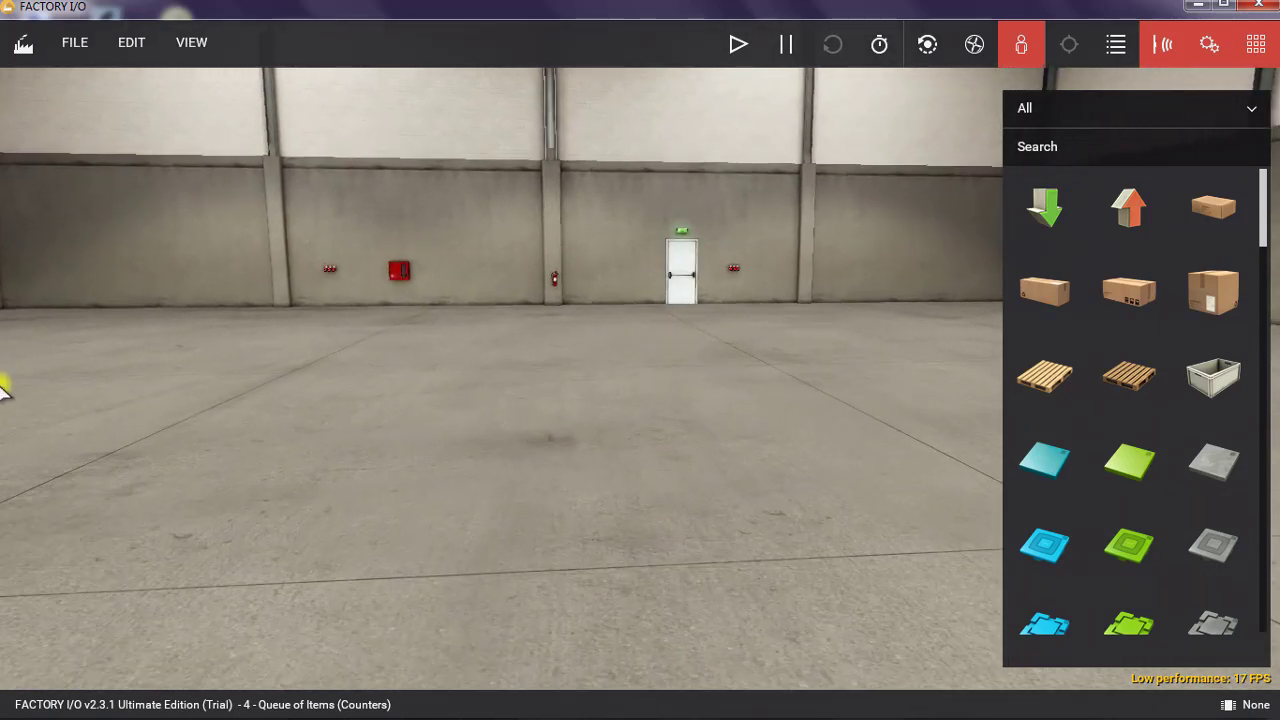
pyautogui.press('w')
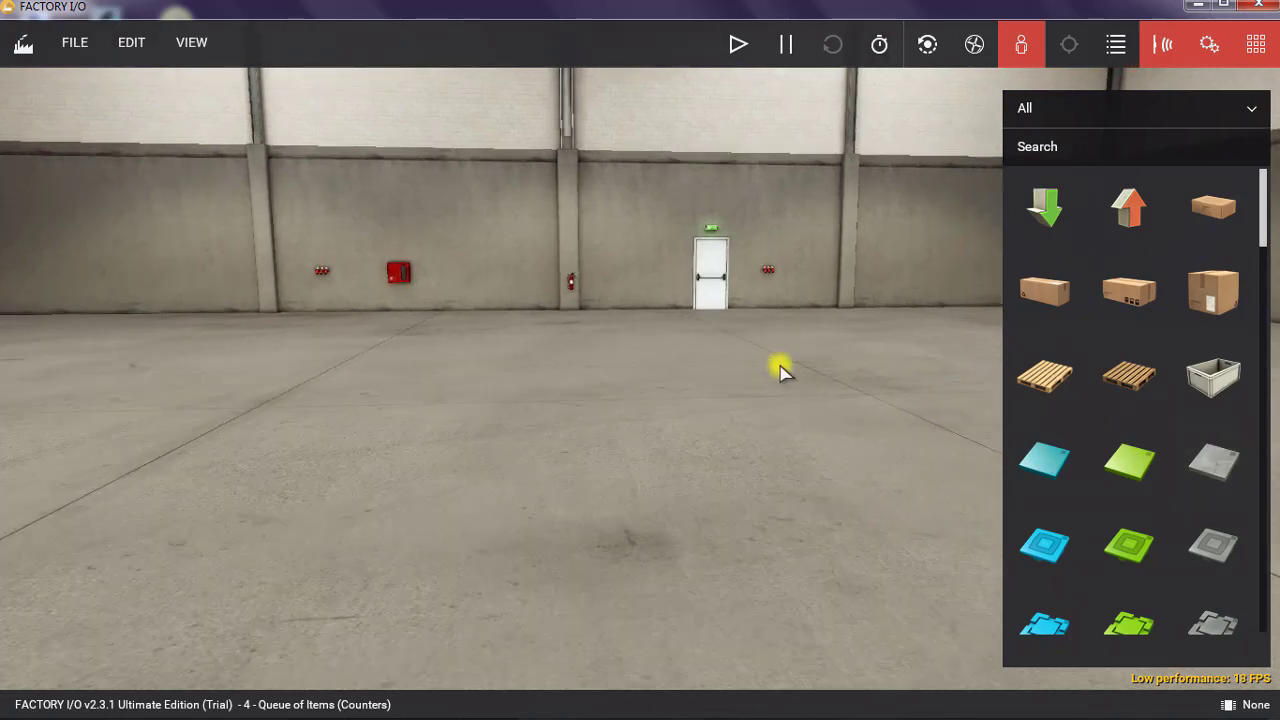
# Turn the first-person camera around to face the conveyor and walk it forward past the conveyor to the roller shutter door.
pyautogui.moveTo(780, 370); pyautogui.dragTo(617, 363, button='right')
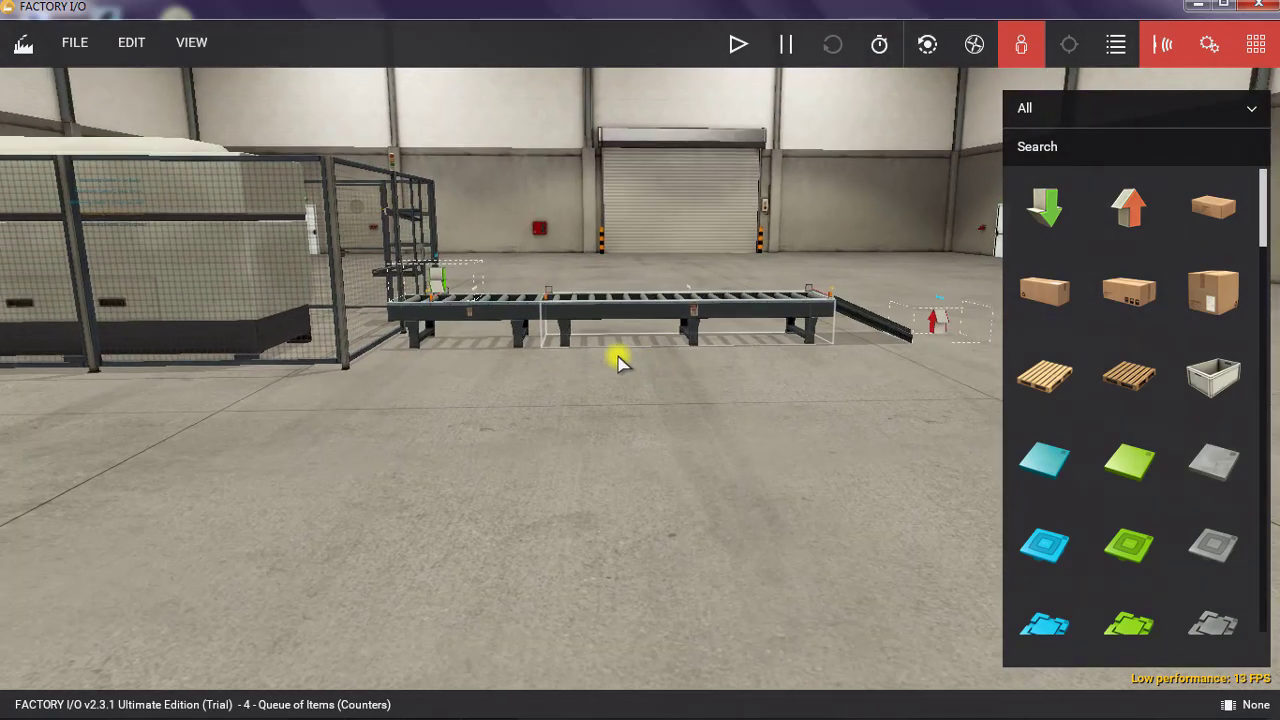
pyautogui.press('w')
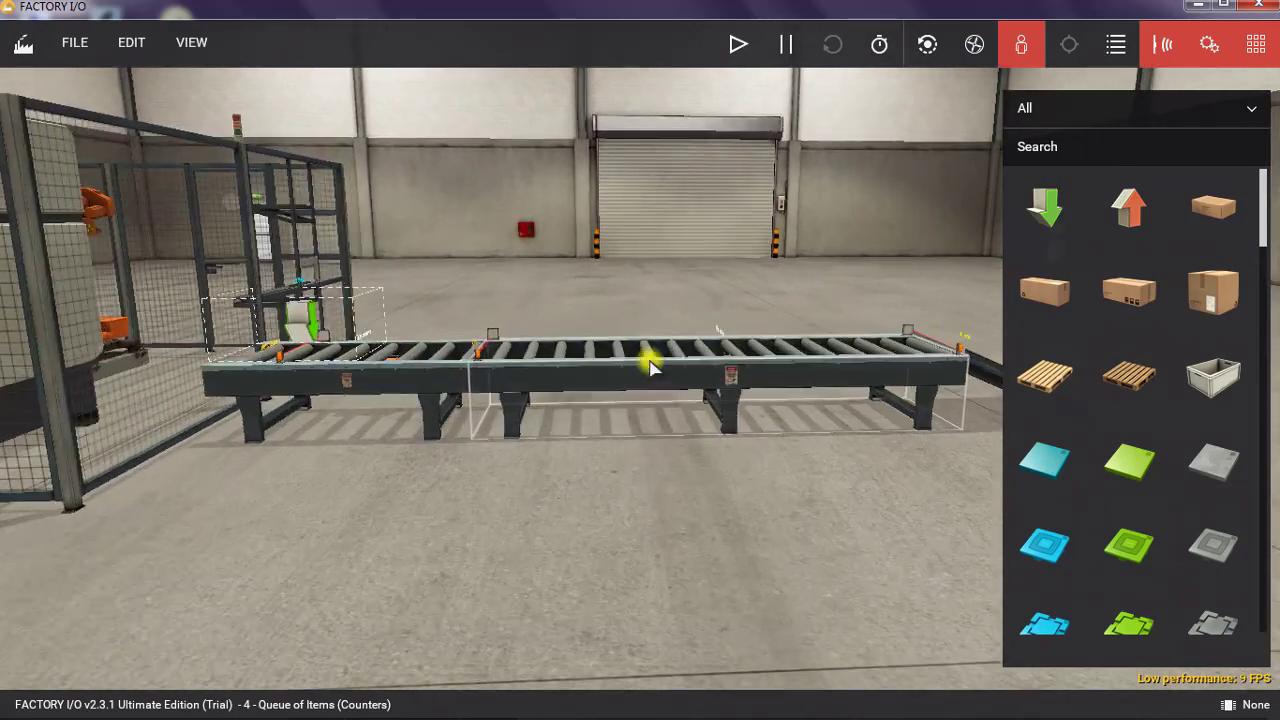
pyautogui.press('w')
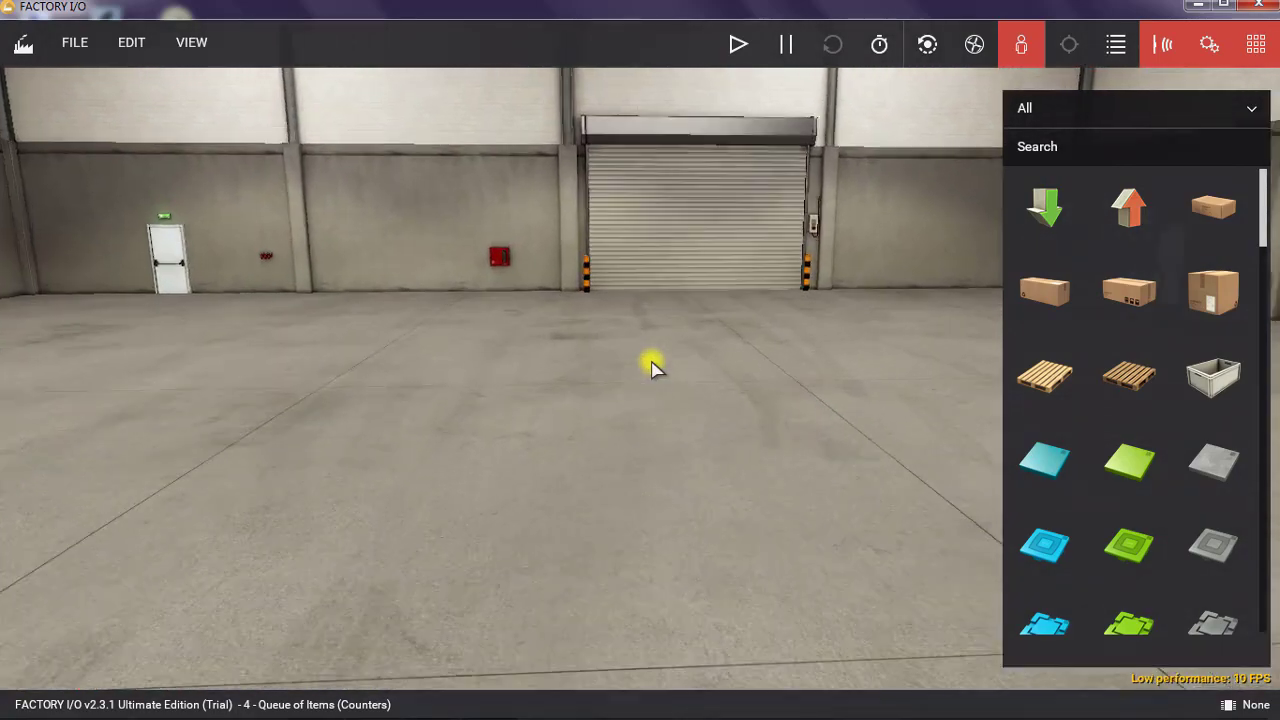
pyautogui.press('w')
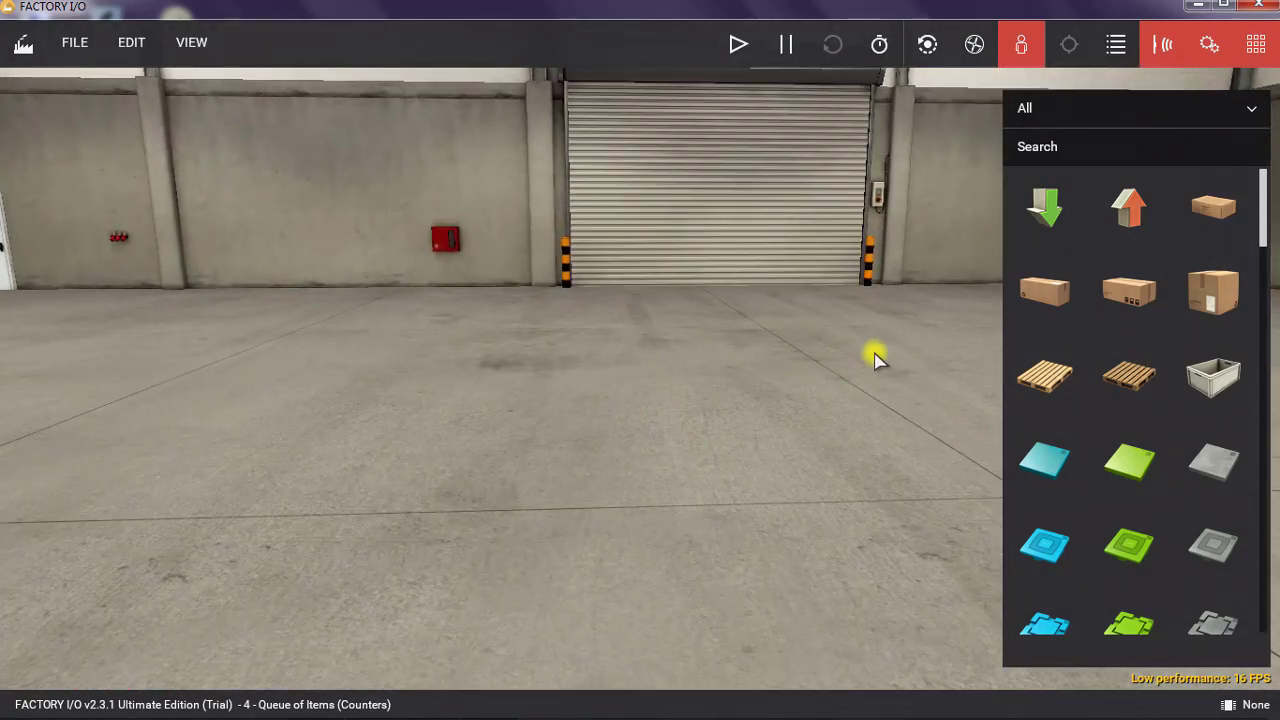